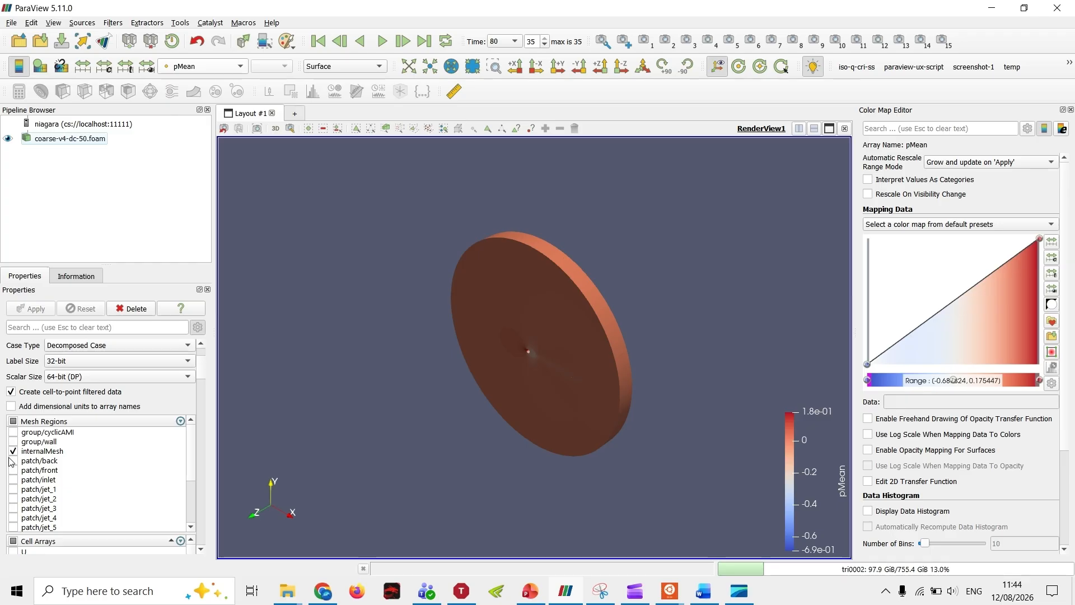
Step: Replace the internalMesh region with group/wall in the coarse-v4-dc-50.foam reader and apply the change
click(14, 451)
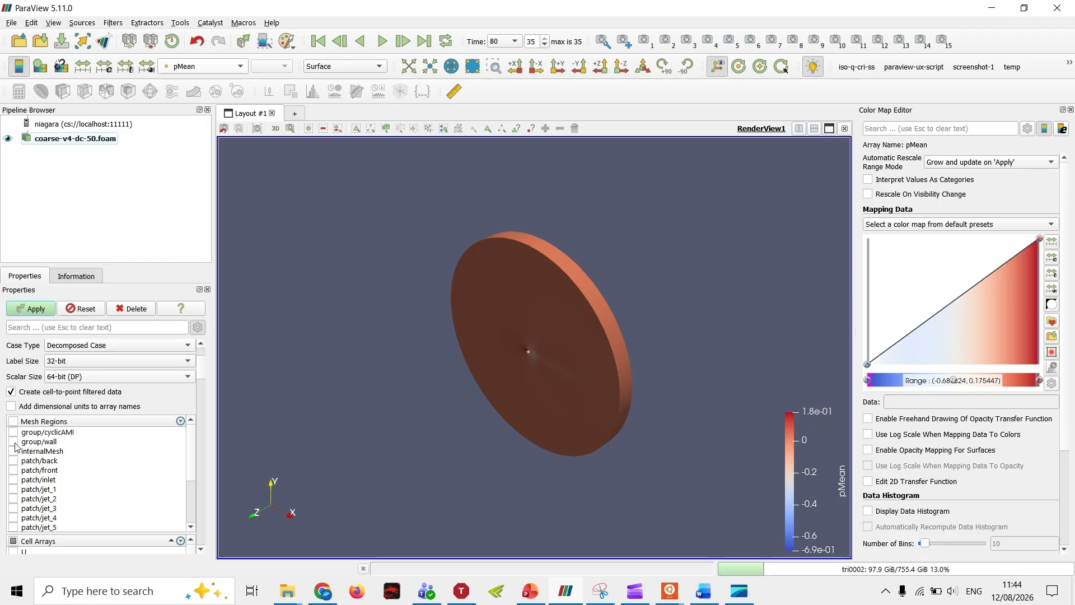
click(14, 443)
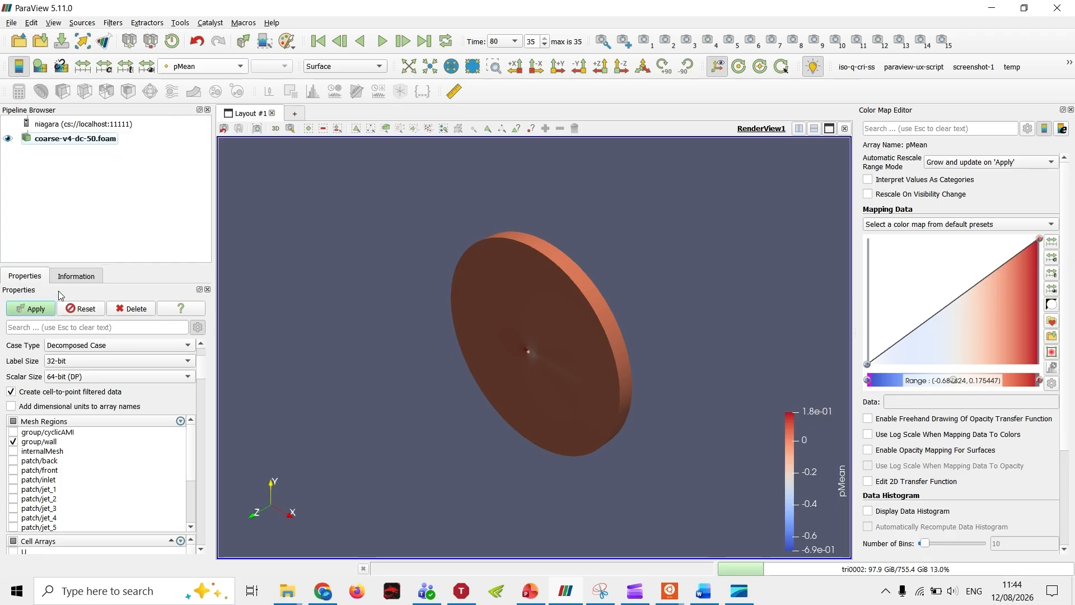
click(32, 309)
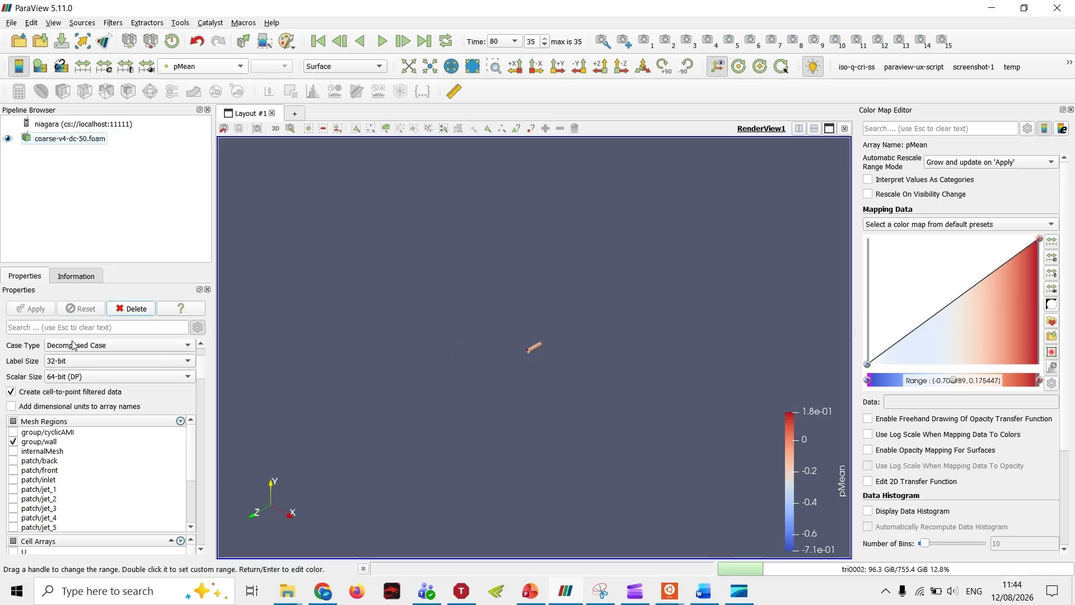
right_drag(546, 455, 547, 351)
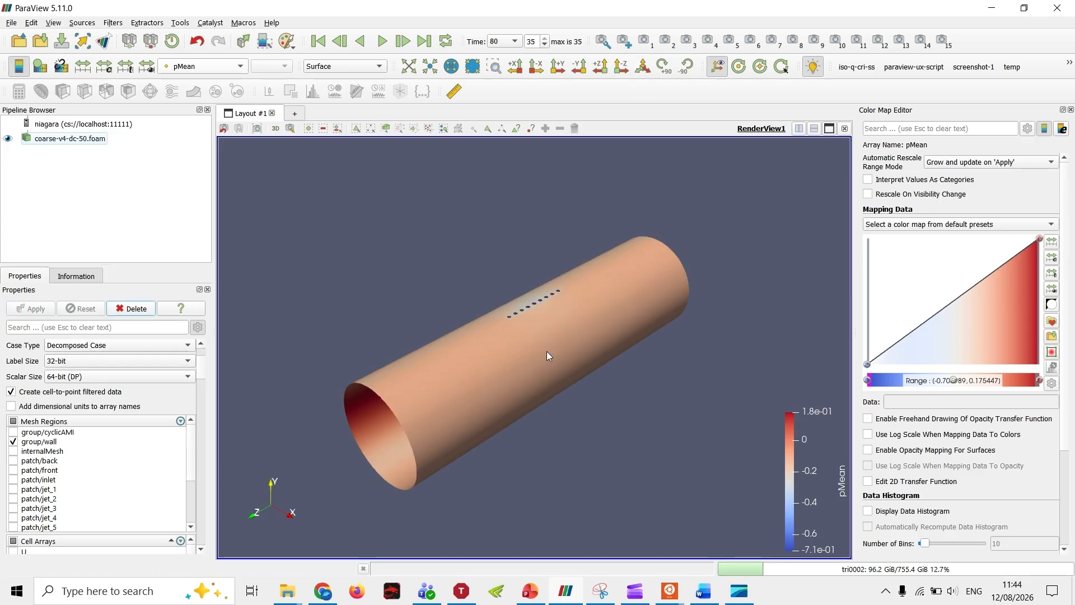
click(274, 131)
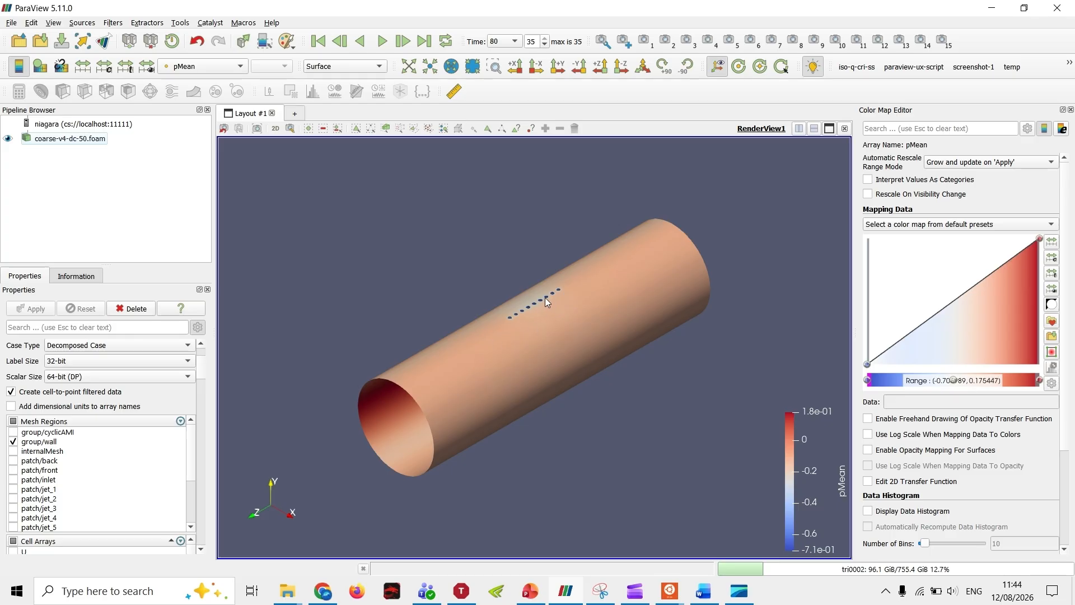
Step: Color the wall surface by the point array pMean and rescale its color range to the visible data
click(225, 70)
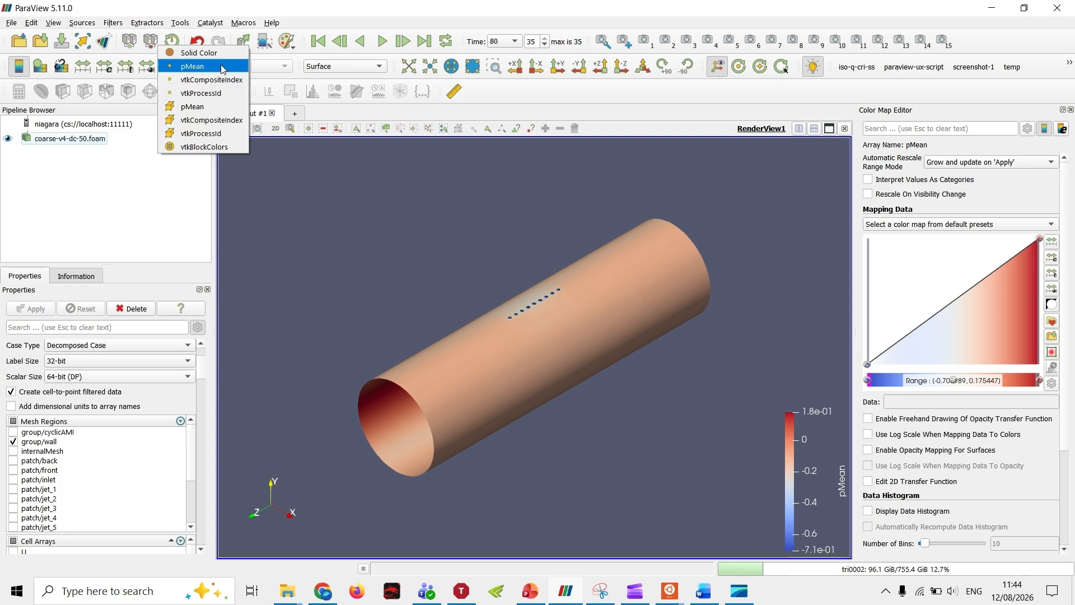
click(220, 68)
scroll(189, 402, down, 5)
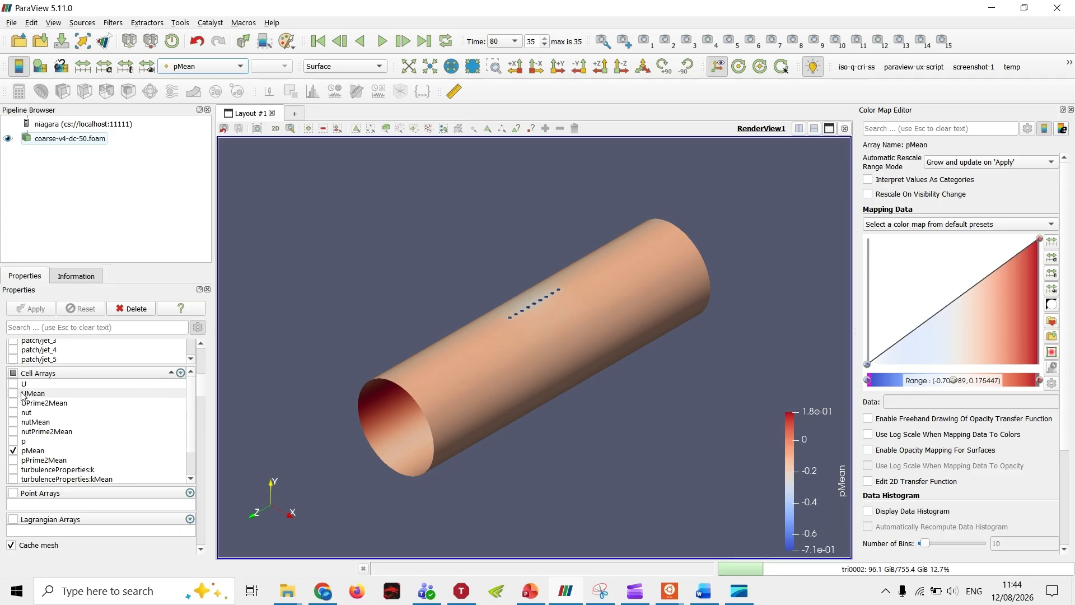
scroll(189, 423, up, 5)
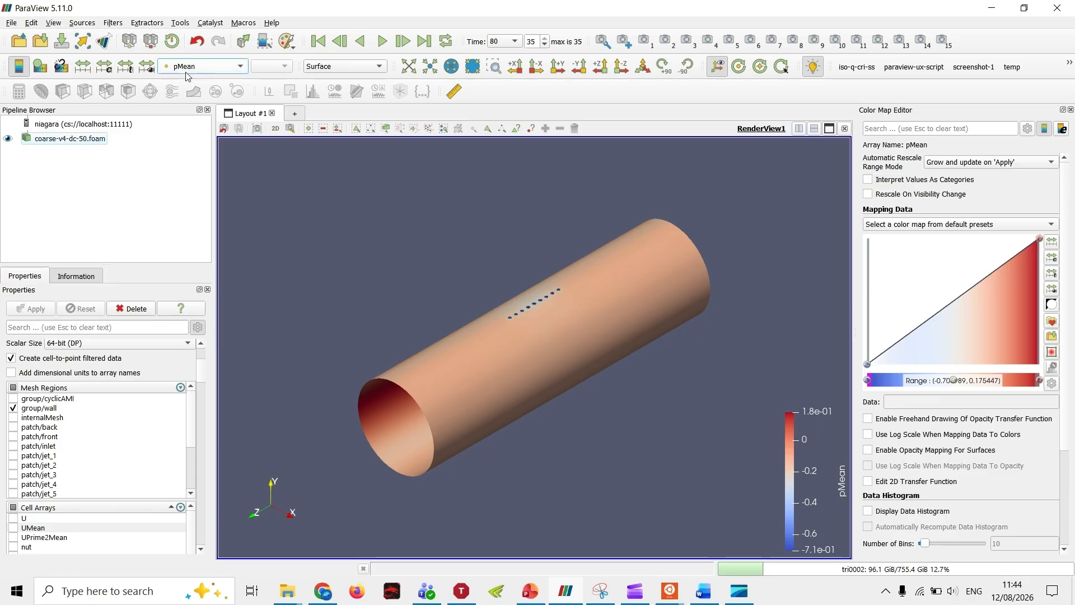
right_drag(522, 288, 524, 348)
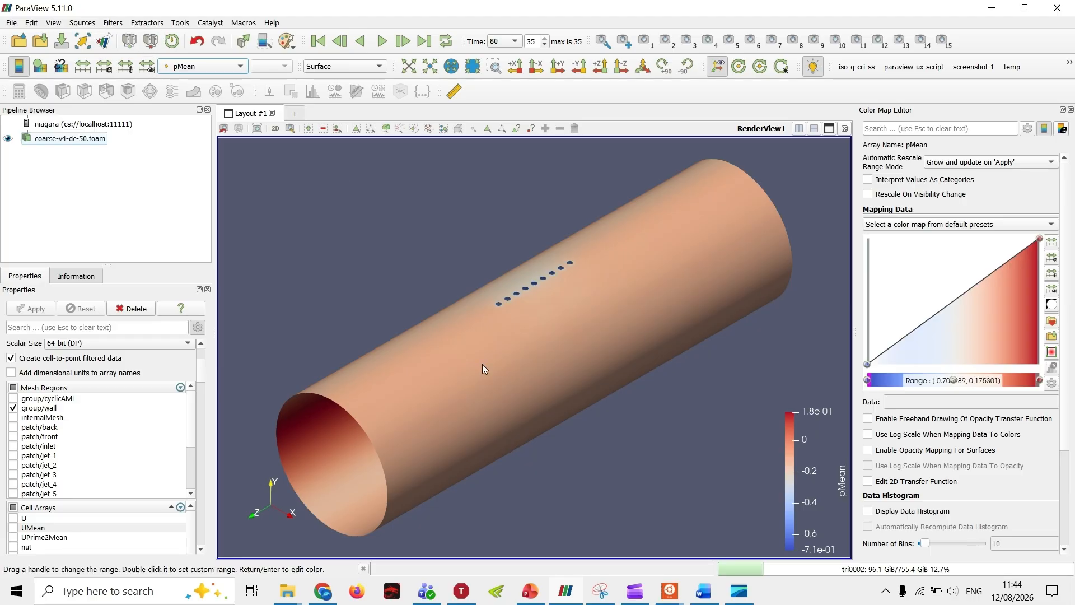
scroll(475, 356, up, 2)
scroll(475, 356, up, 1)
middle_drag(475, 355, 476, 495)
scroll(476, 479, up, 3)
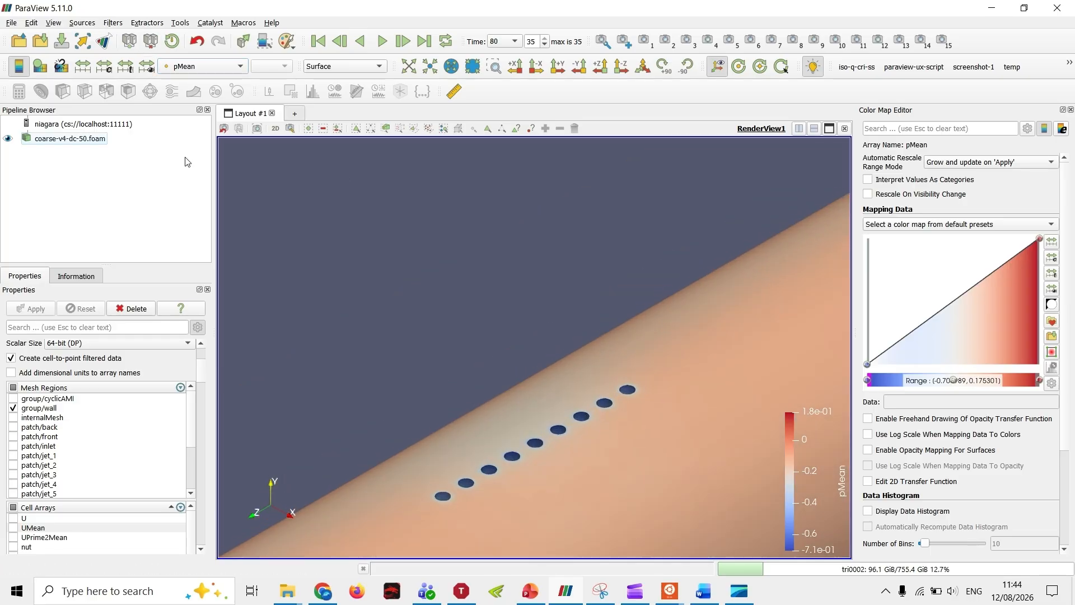
click(143, 67)
scroll(507, 360, down, 5)
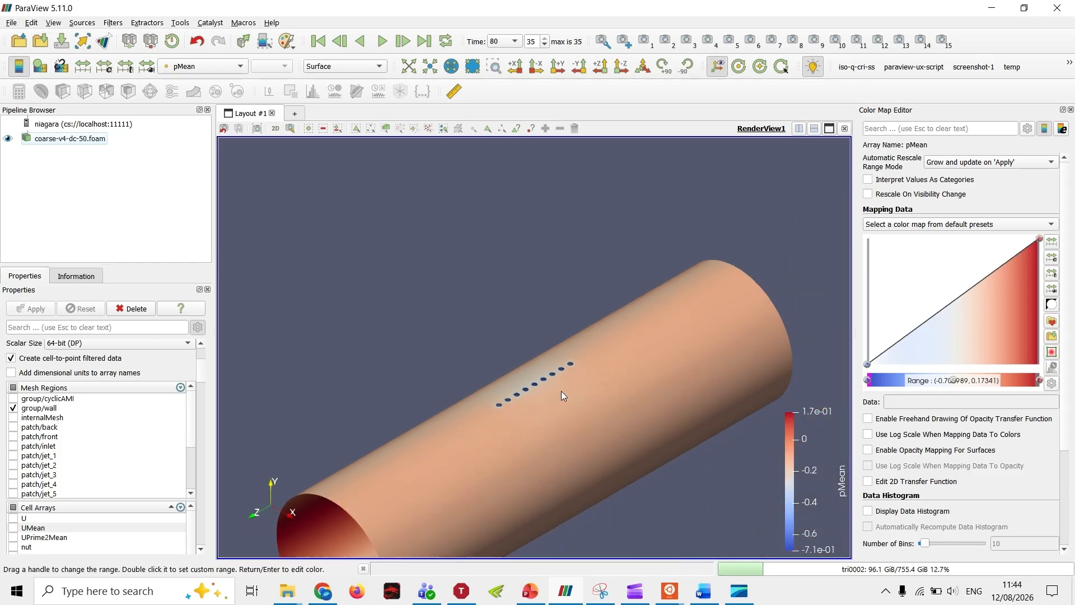
Step: Select the coarse-v4-dc-50.foam source as the filter input
click(59, 139)
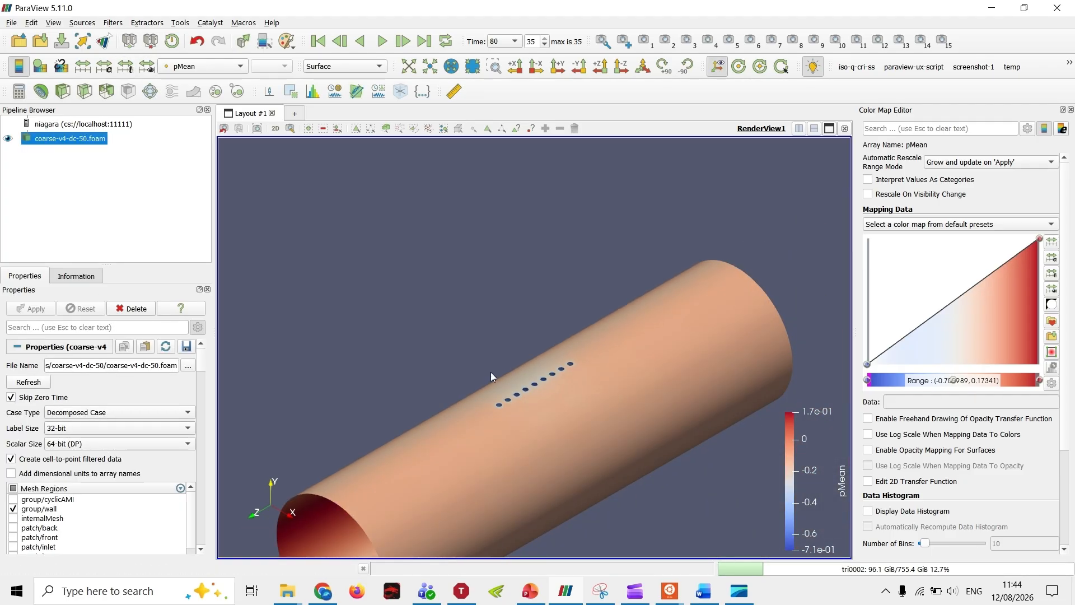
drag(399, 522, 413, 202)
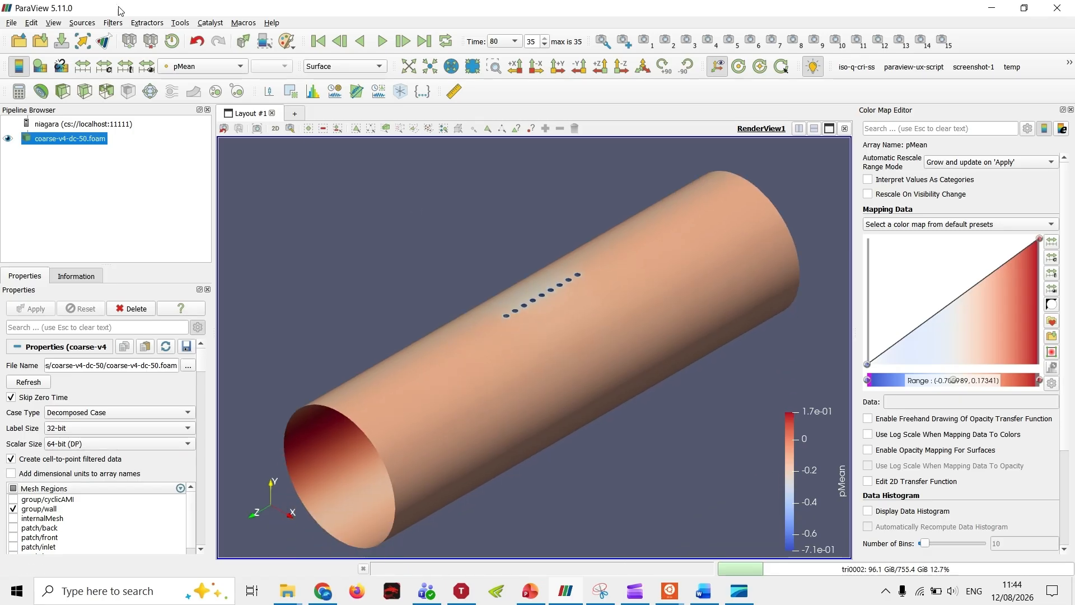
click(112, 22)
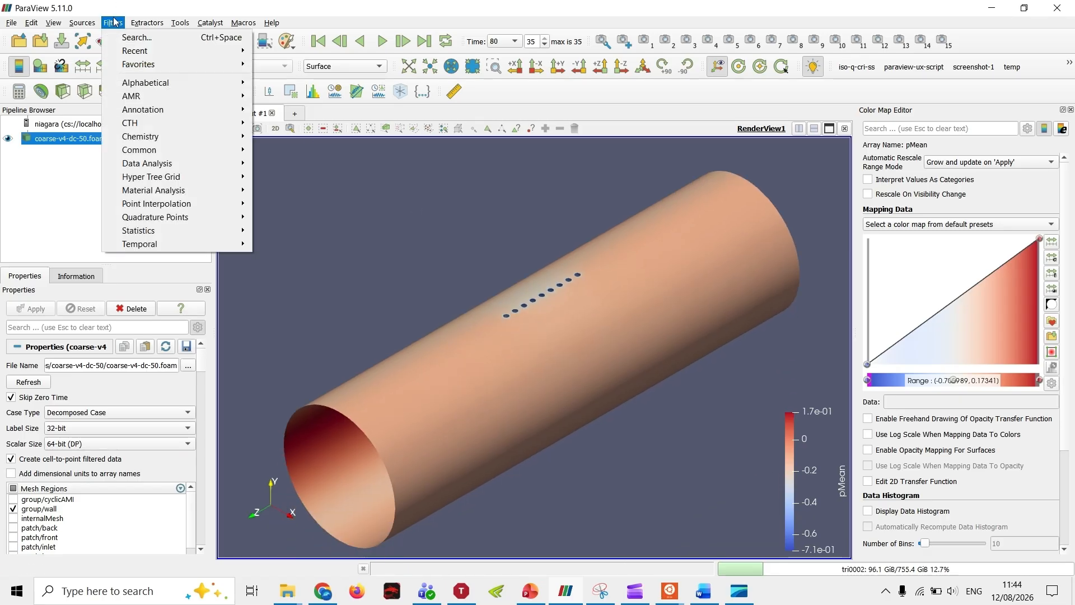
mouse_move(146, 64)
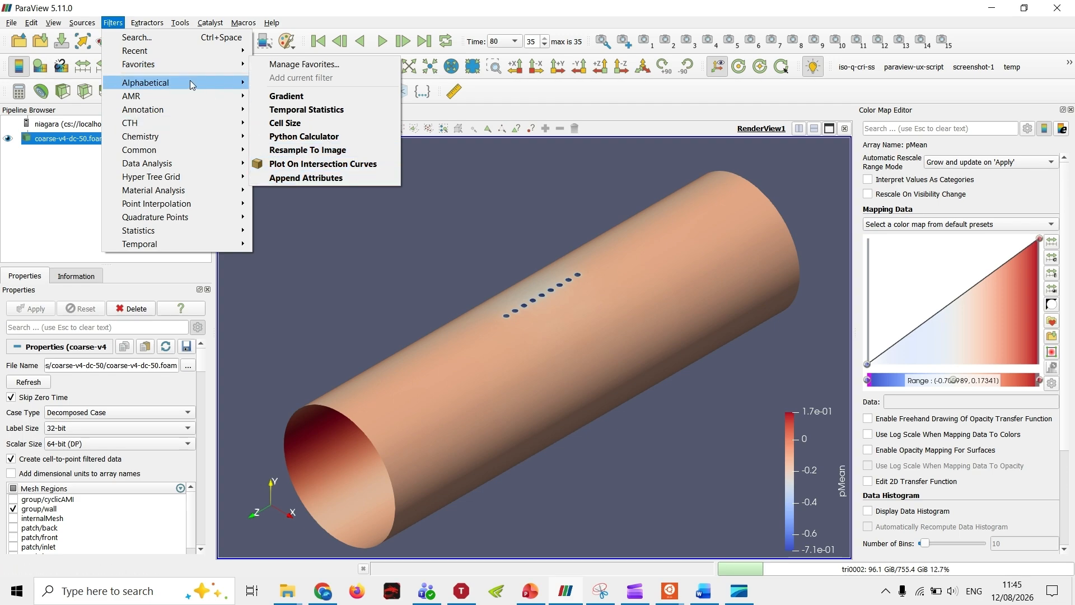
mouse_move(190, 79)
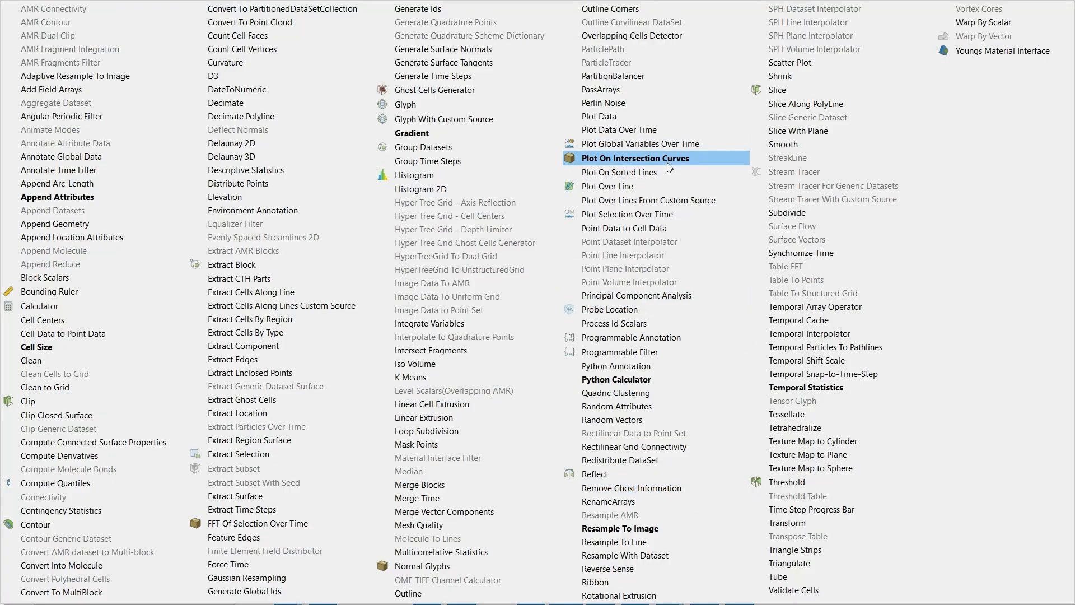
click(1030, 265)
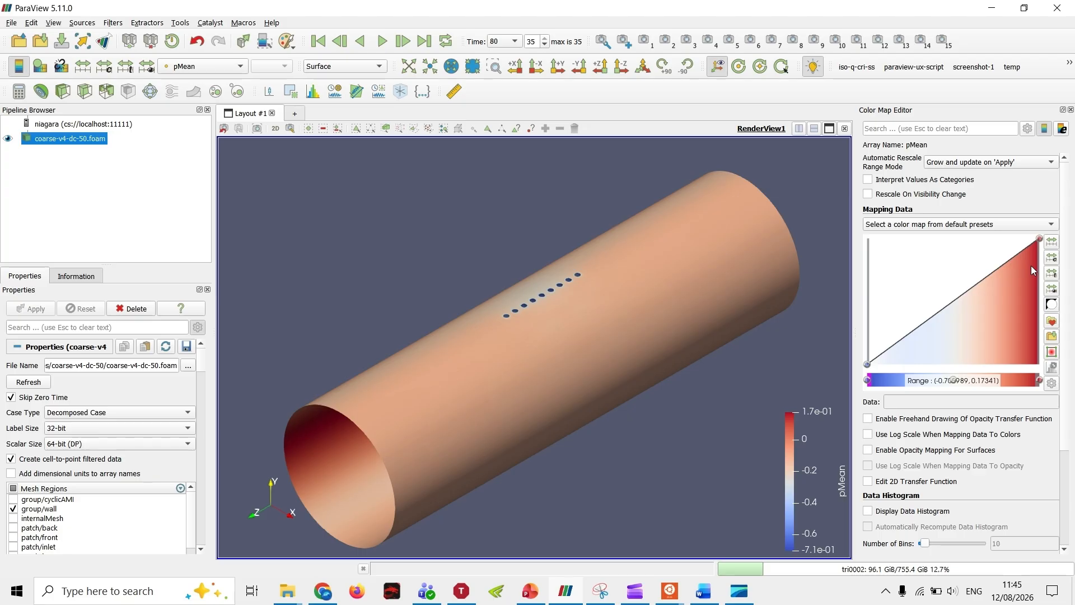
Step: Find the Plot On Intersection Curves filter by searching for plot, and apply it with a Z-normal slice plane
click(115, 23)
click(126, 37)
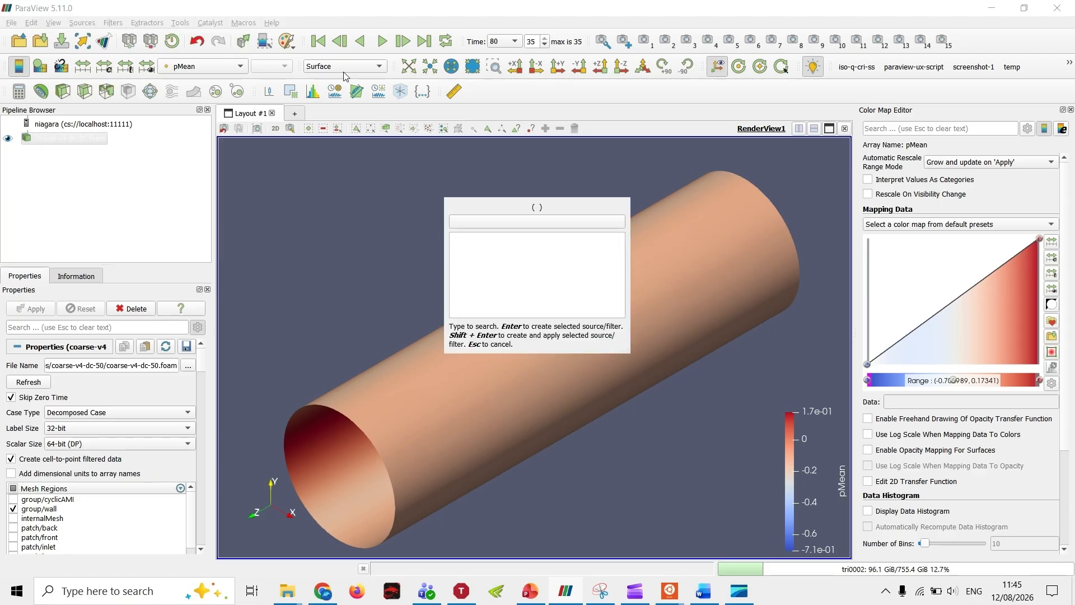
text(plot)
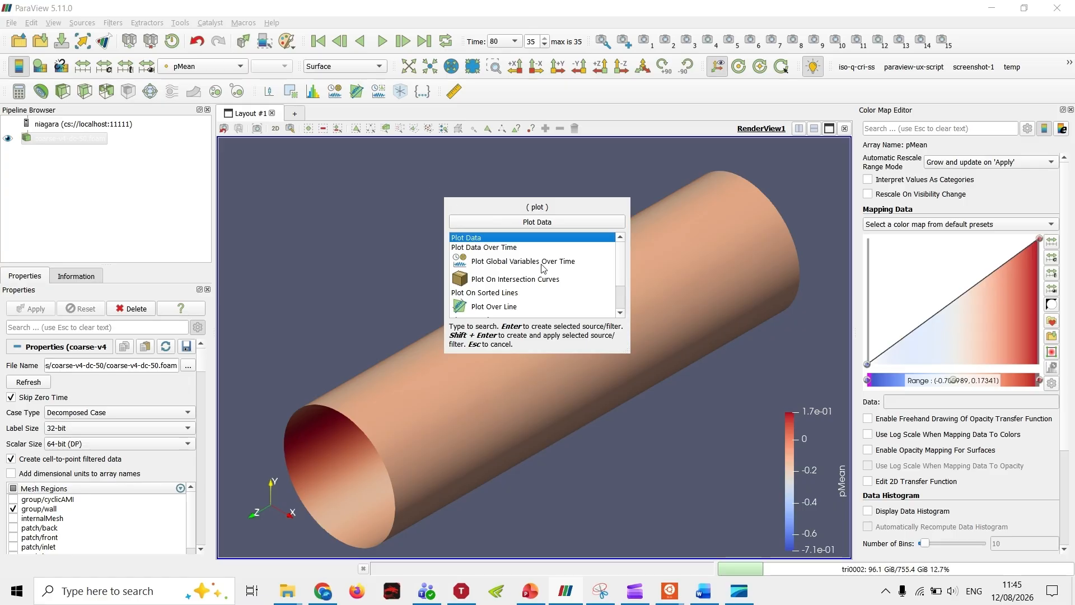
click(553, 285)
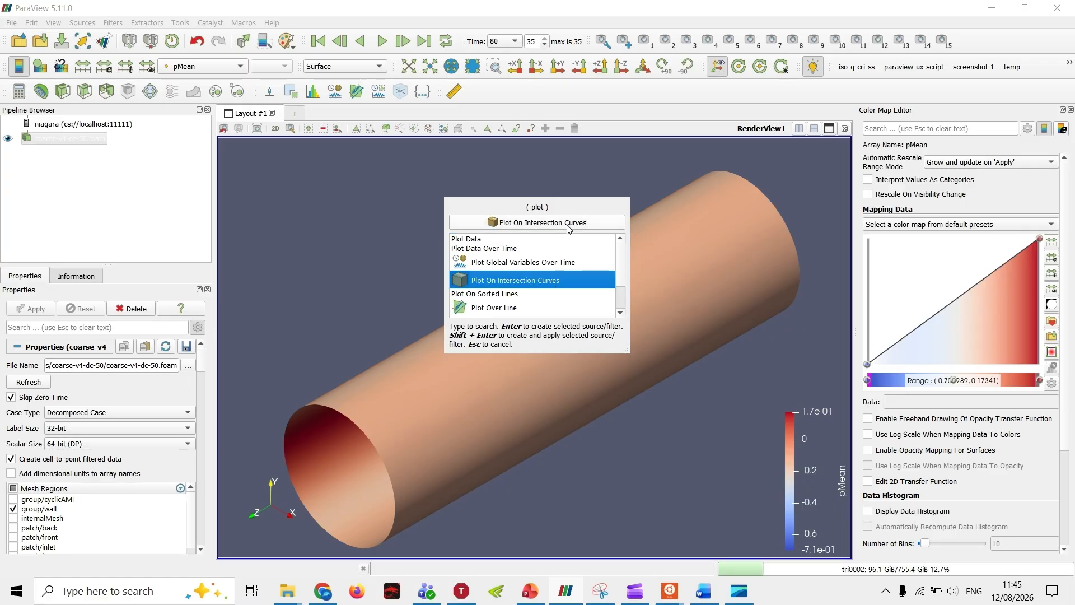
key(Return)
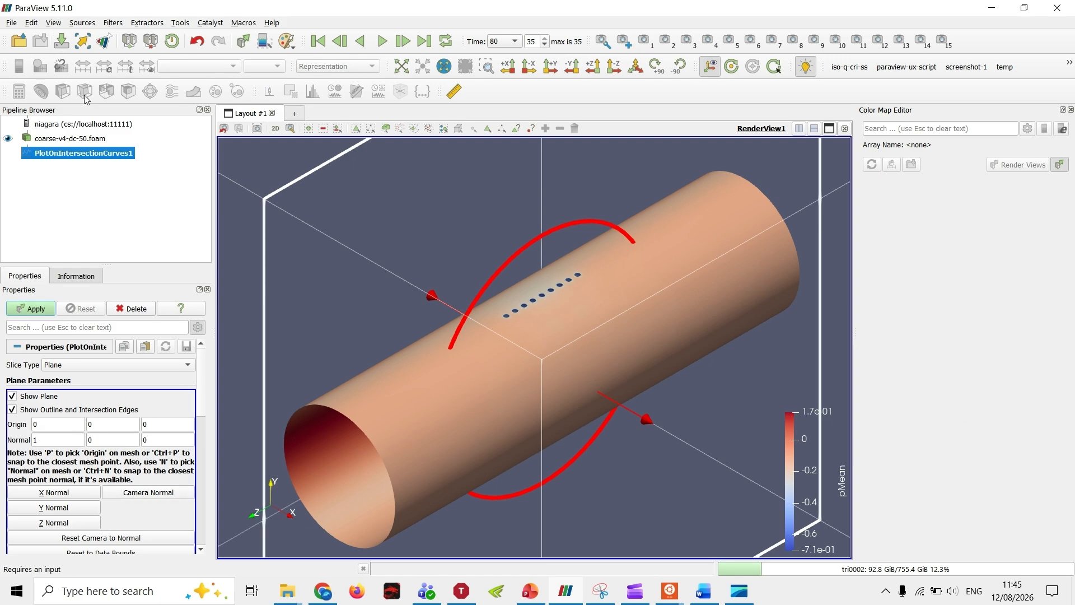
click(53, 522)
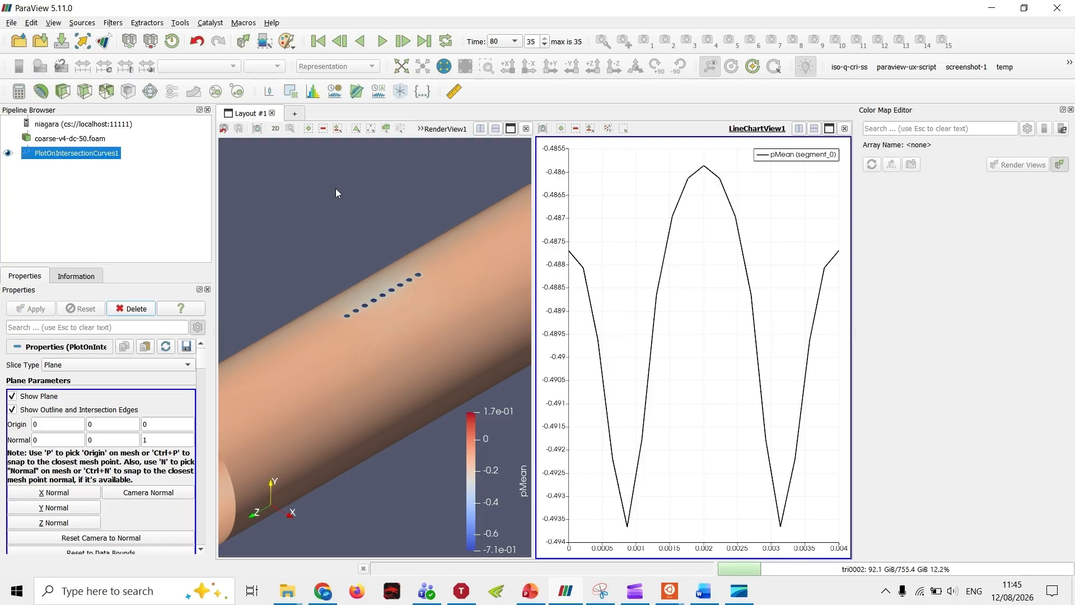
Step: Close the line chart beside the render view and show the intersection curve in a new layout
click(844, 128)
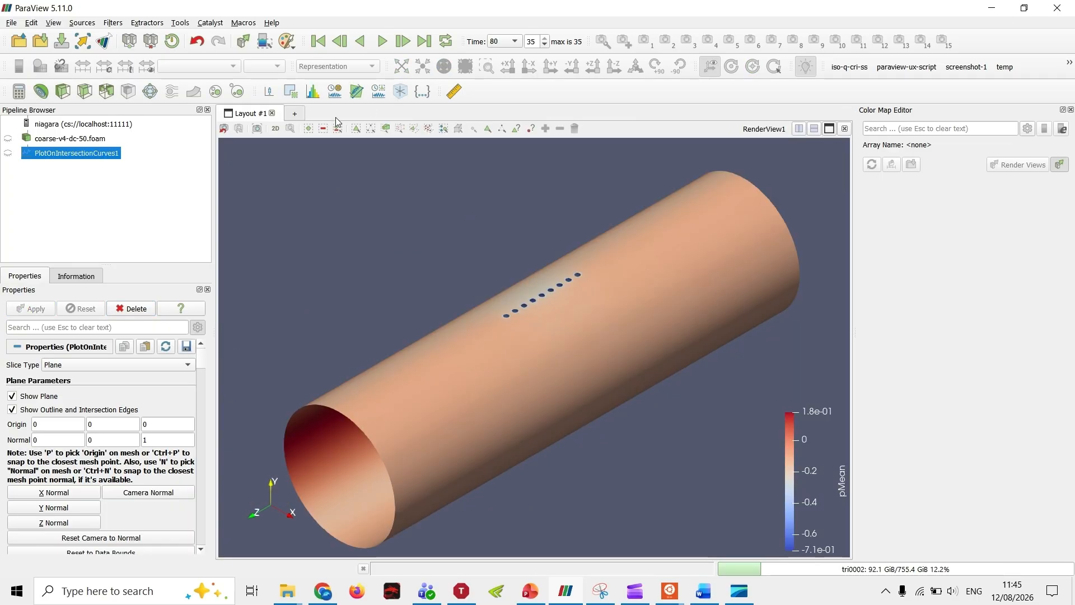
click(296, 113)
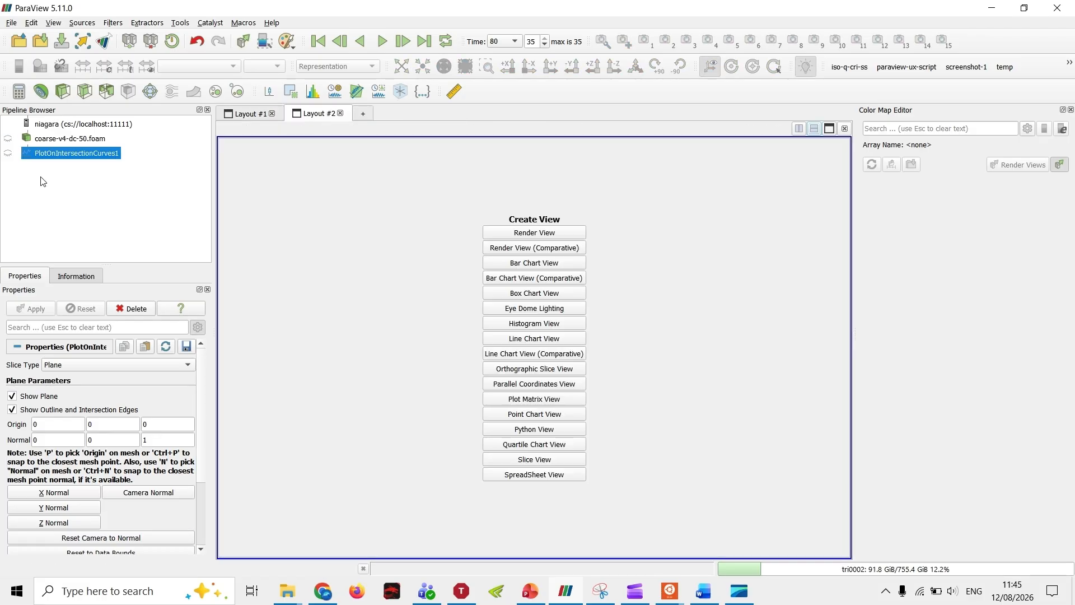
click(8, 153)
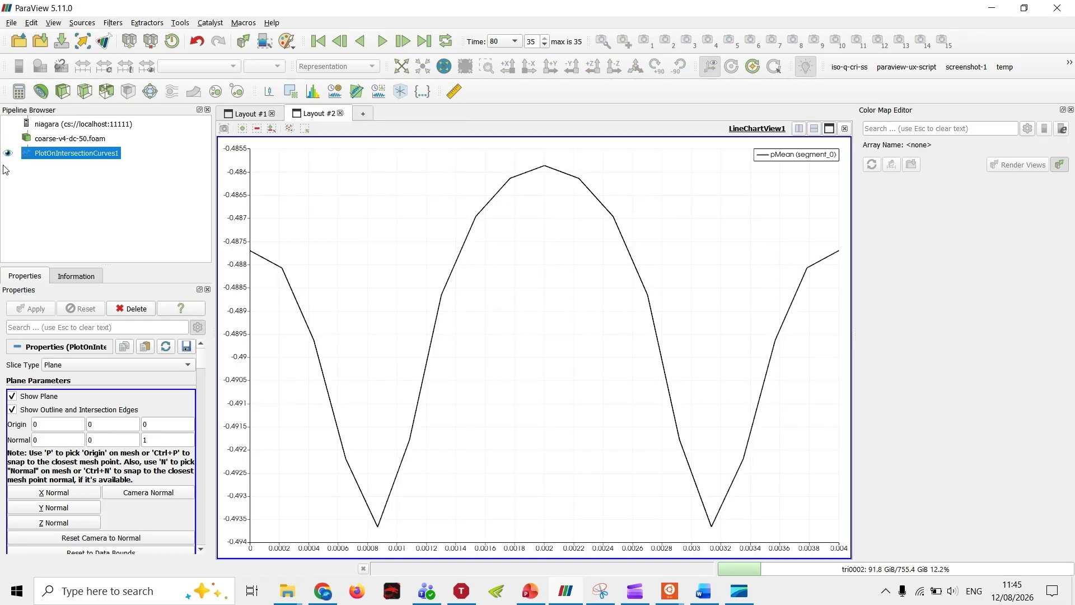
Step: Return to the 3D view of the wall and set the slice plane's Z origin to -0.05
click(241, 116)
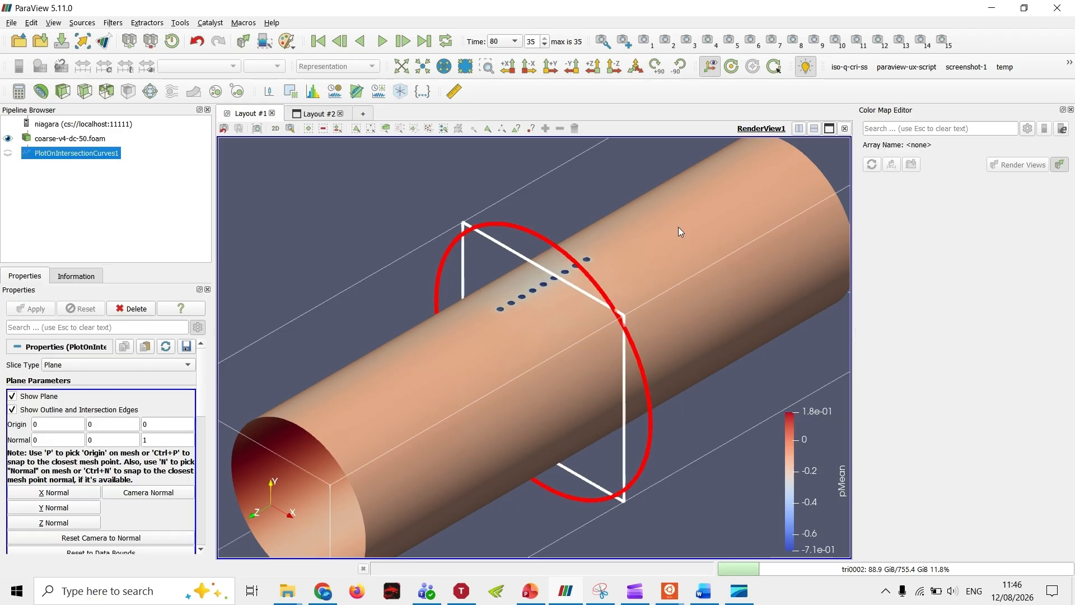
right_drag(673, 246, 654, 288)
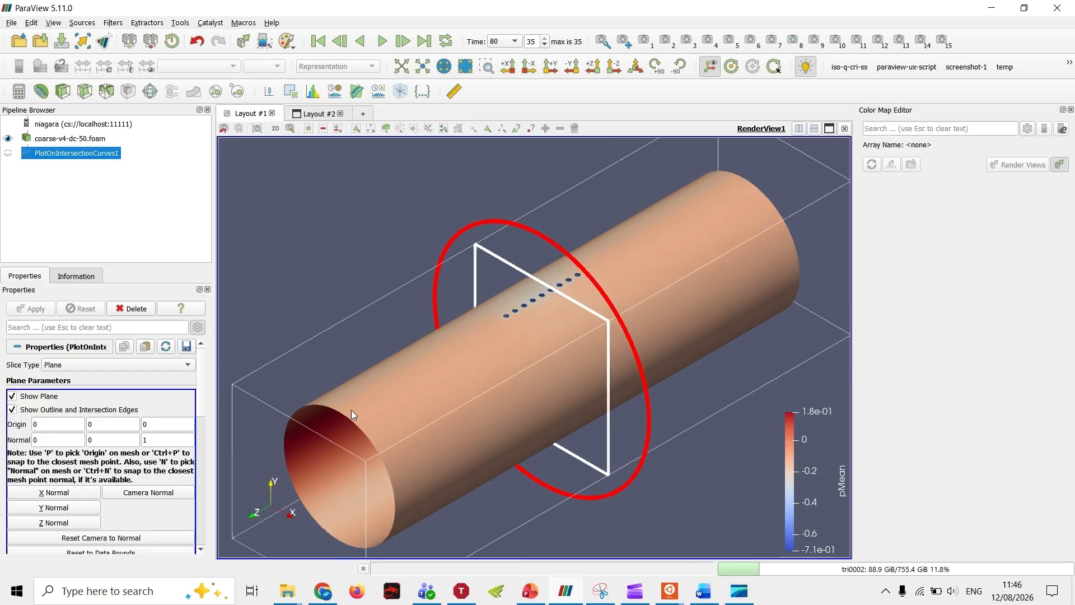
double_click(151, 425)
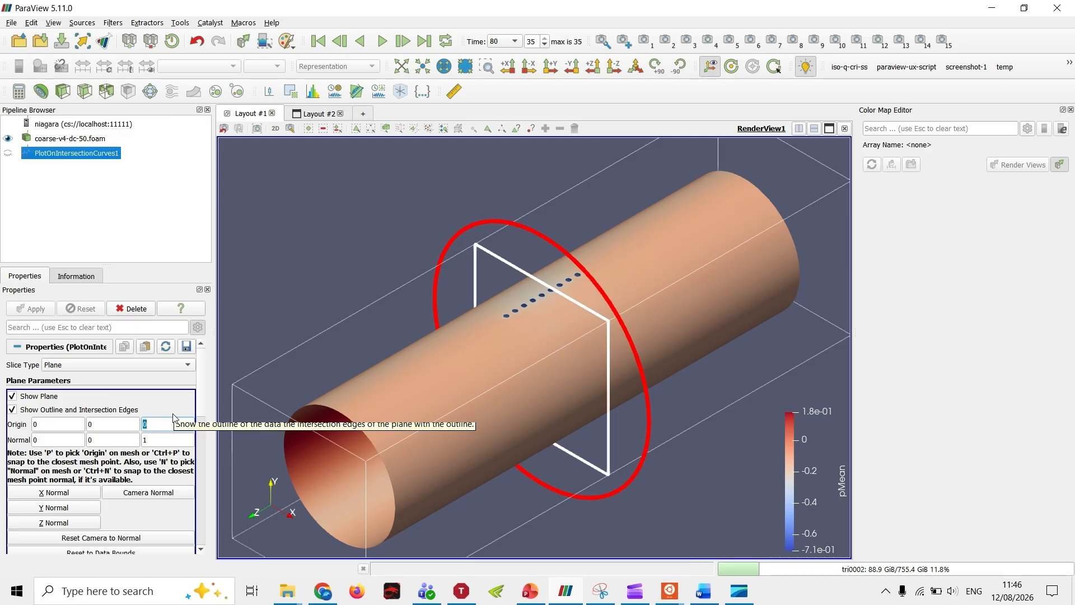
text(-0)
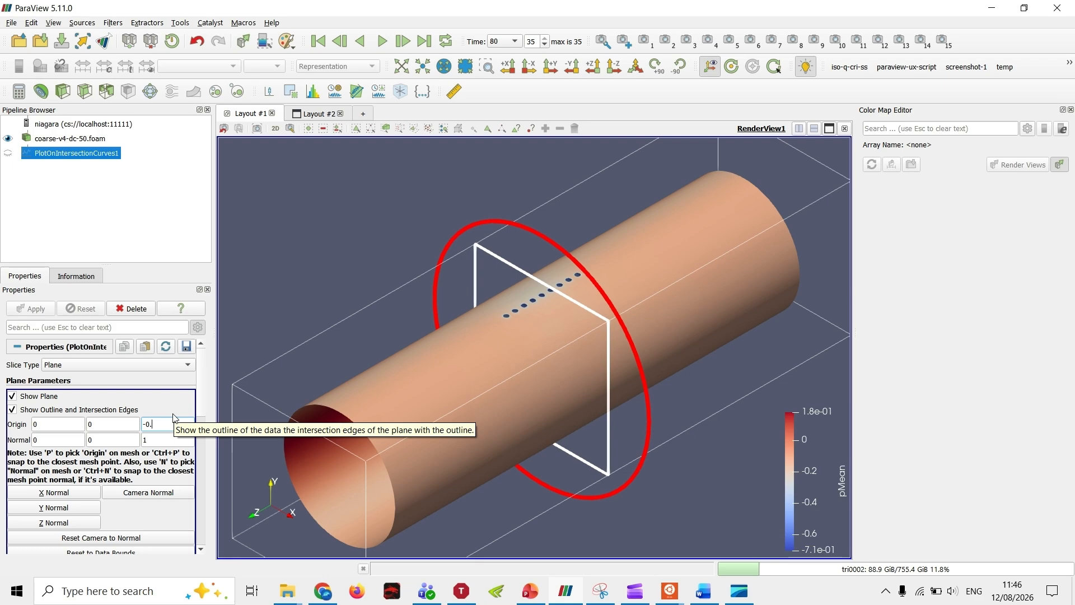
text(.05)
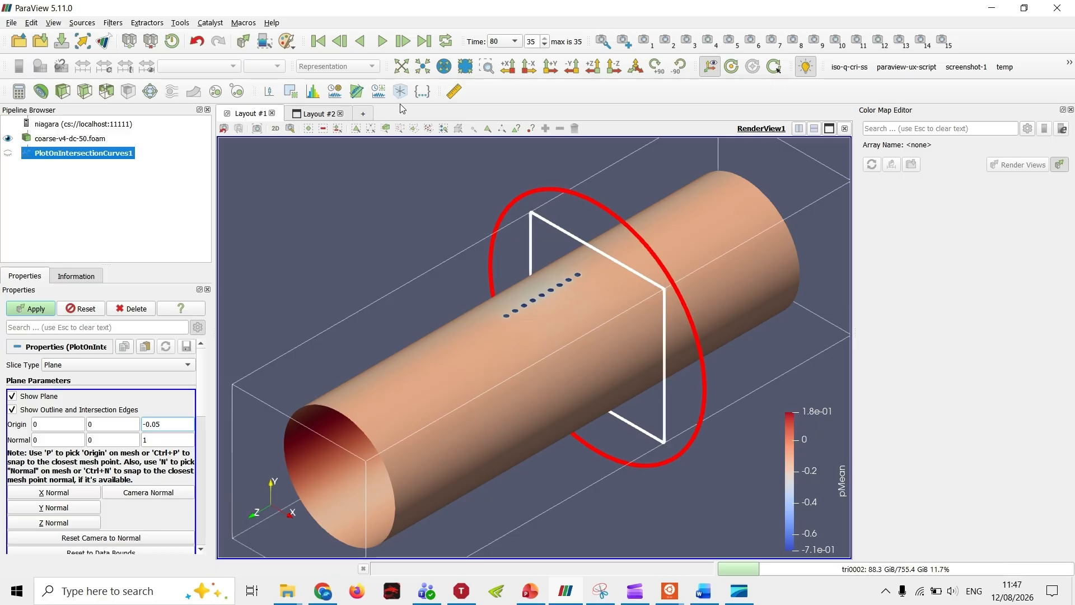
Step: Add a third layout and create a SpreadSheet View showing the intersection curve data
click(314, 115)
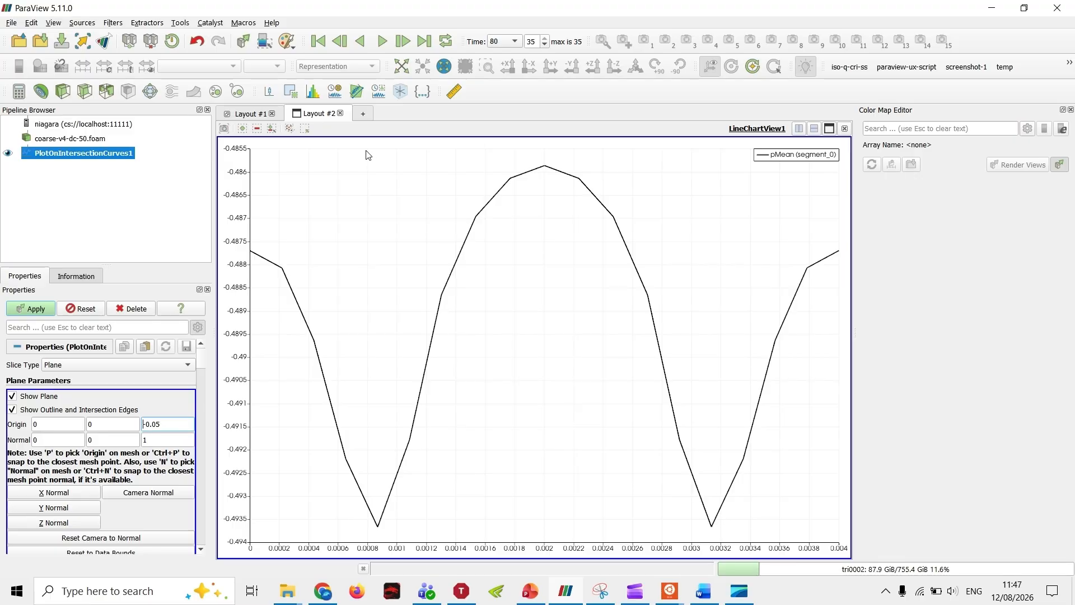
click(363, 114)
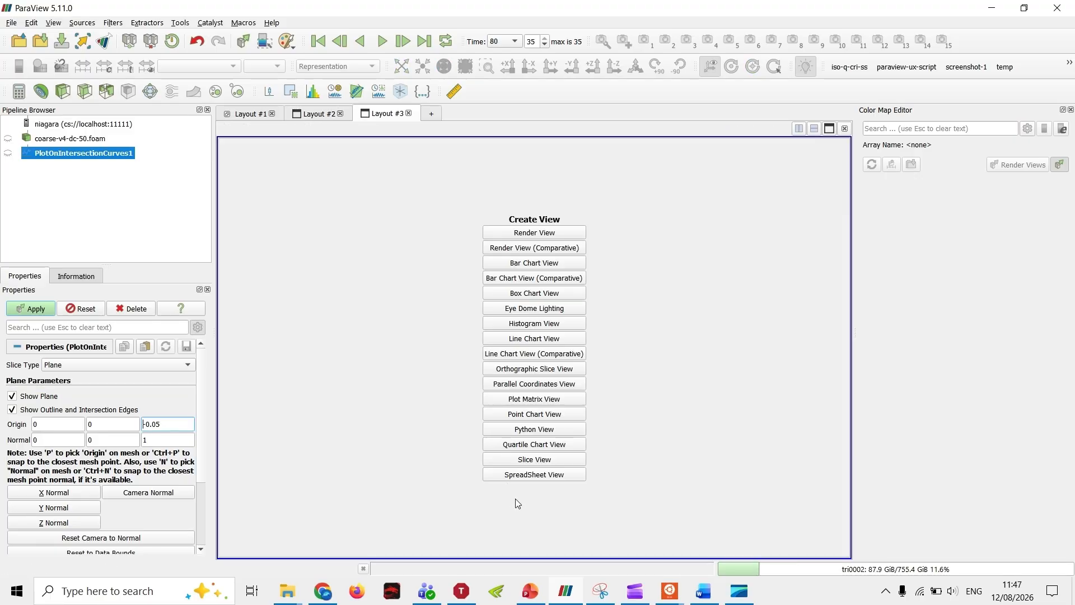
click(316, 114)
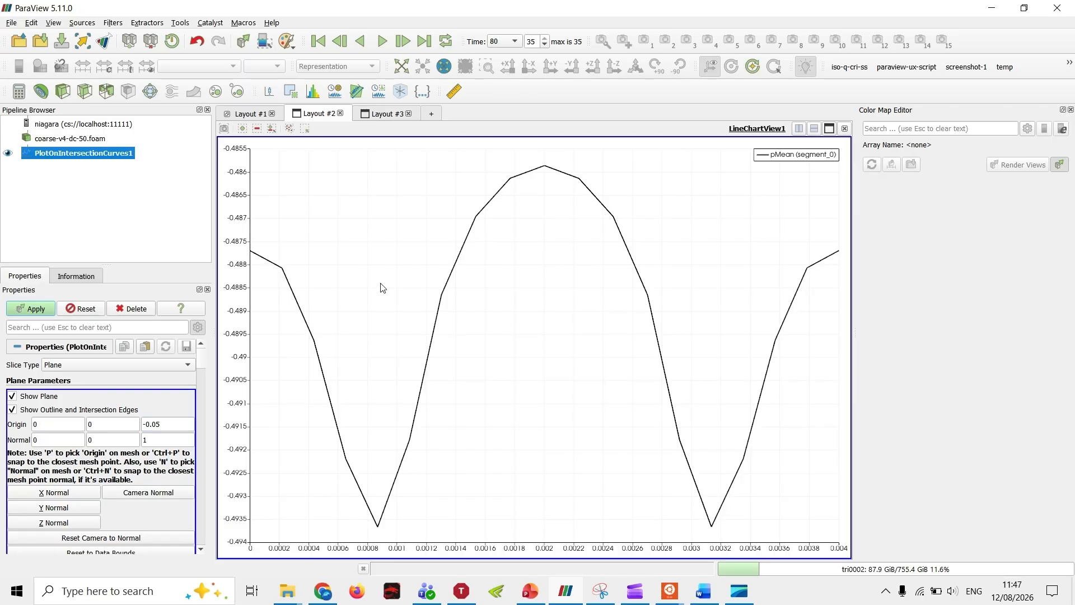
click(369, 114)
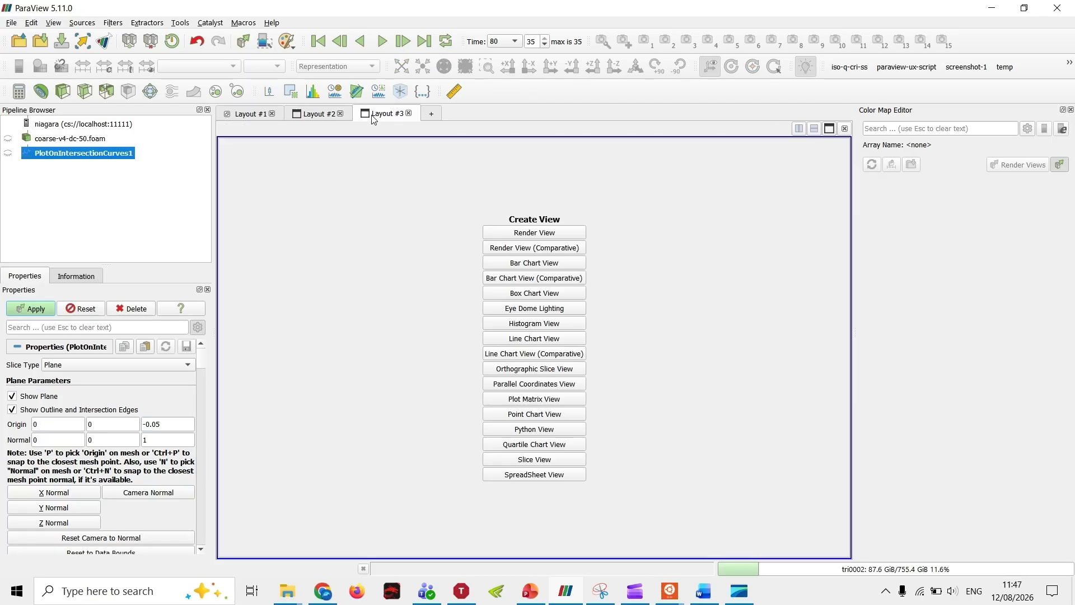
click(563, 480)
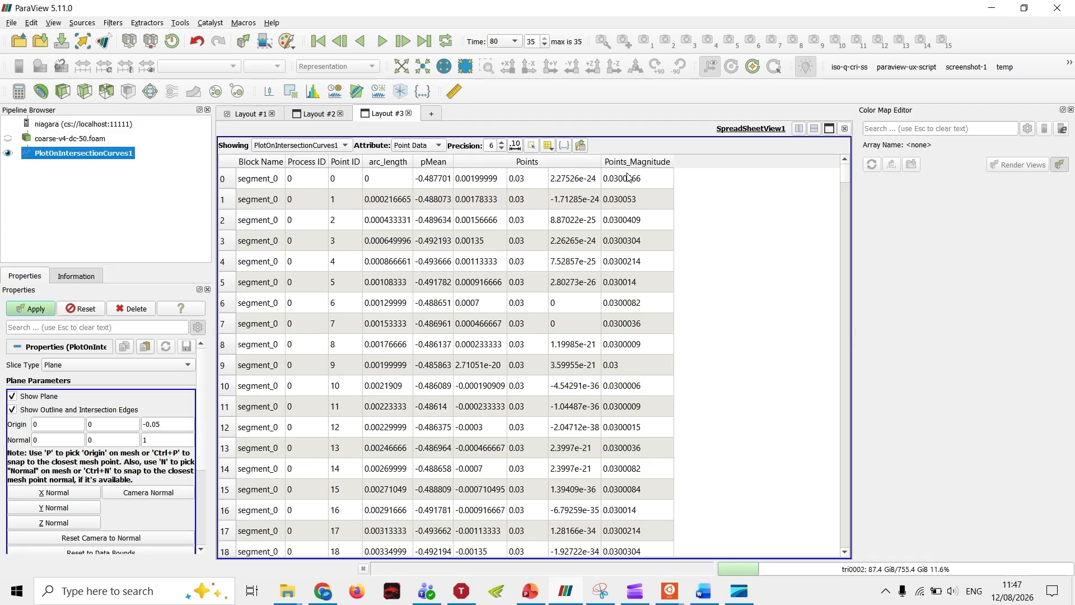
Step: Hide the Block Name, Process ID, Point ID and arc_length columns in the intersection curve spreadsheet
click(548, 145)
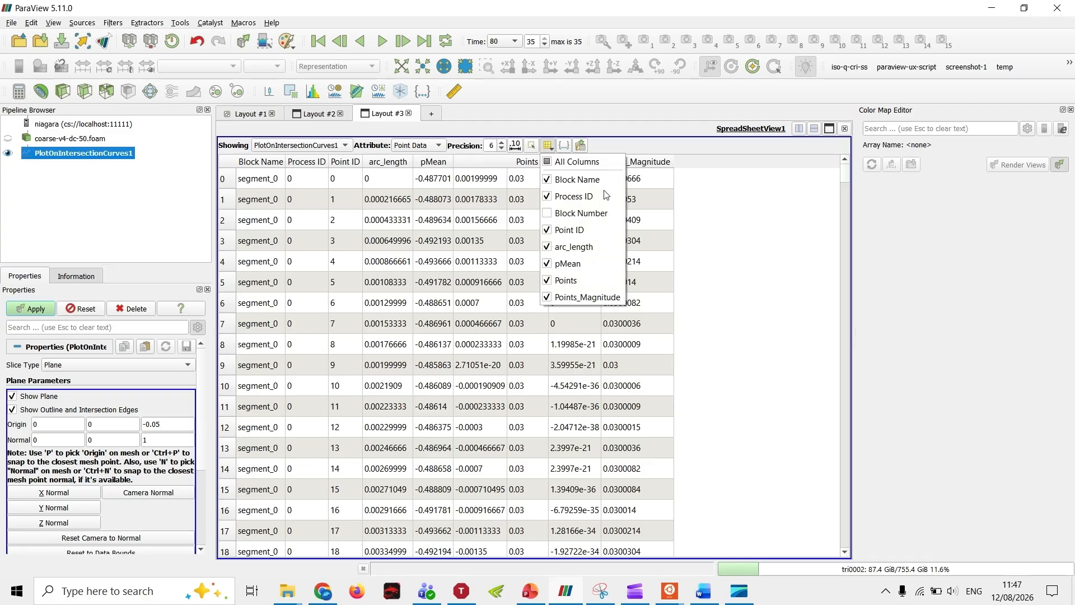
click(584, 187)
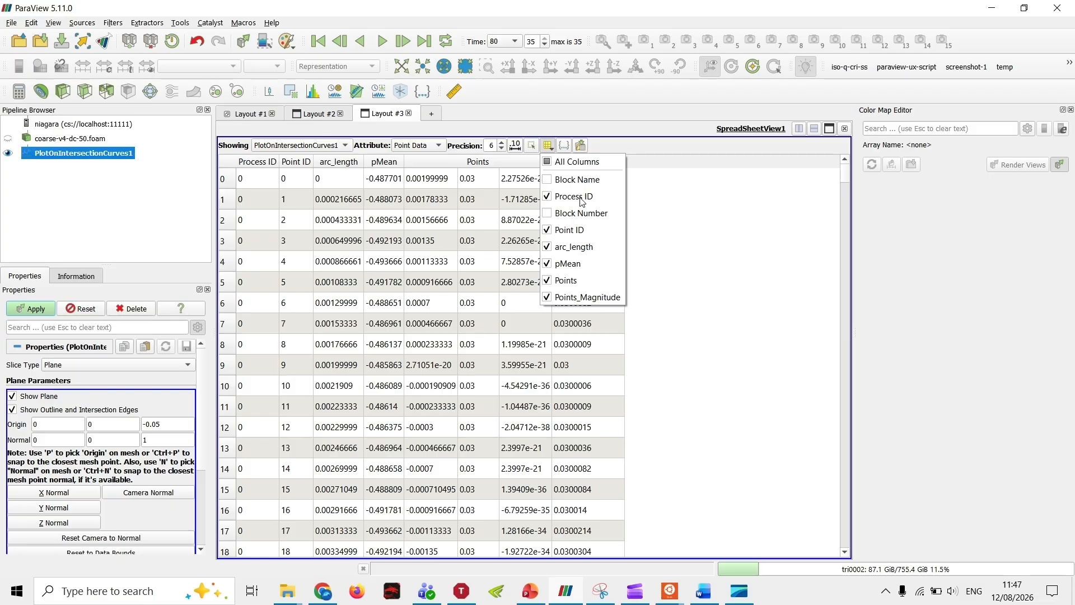
click(580, 198)
click(579, 231)
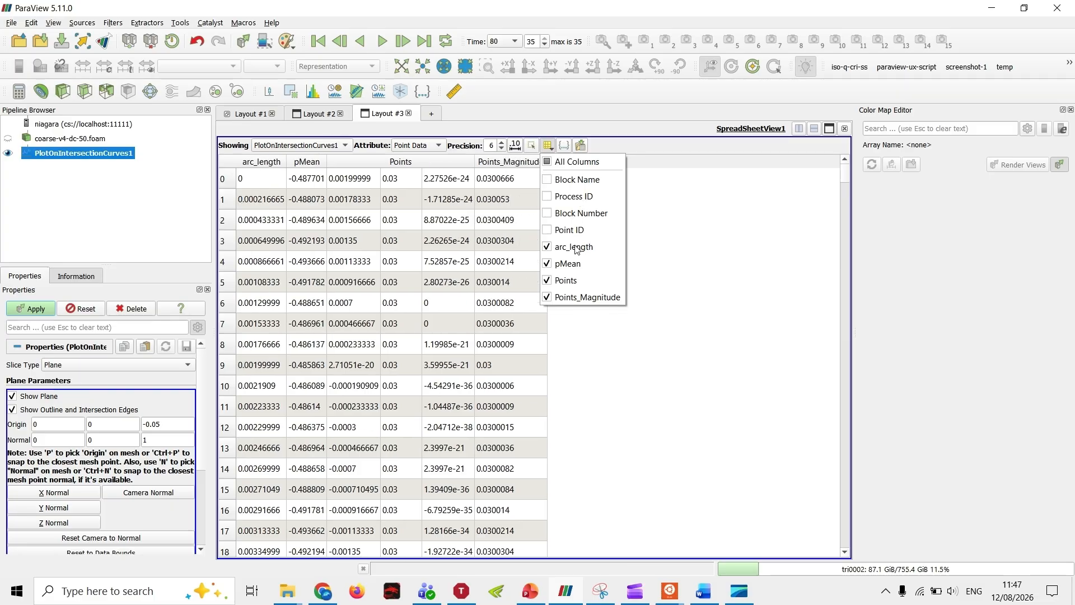
click(580, 247)
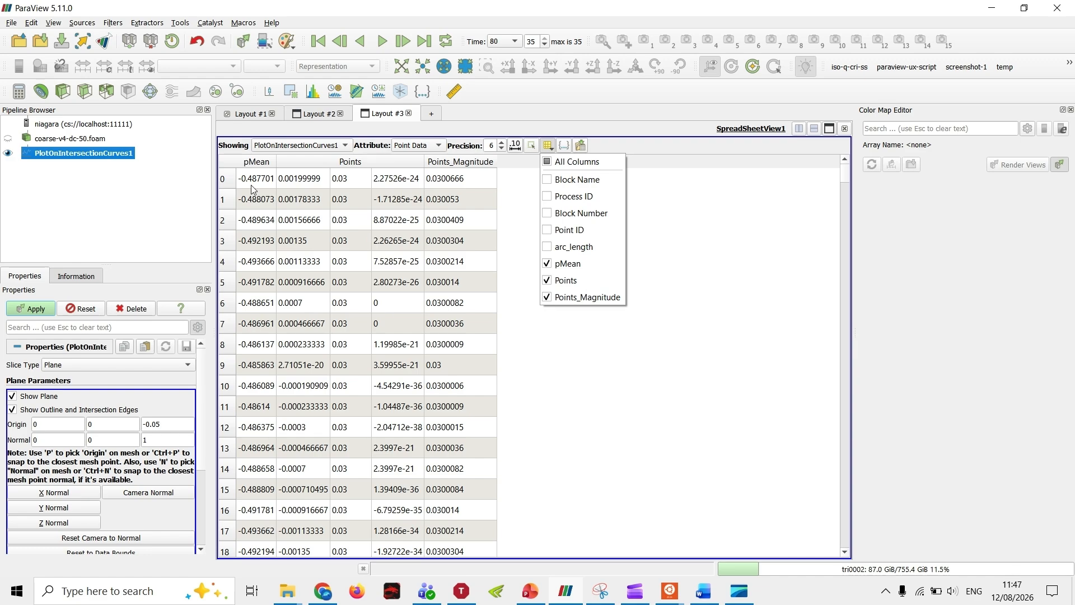
click(618, 420)
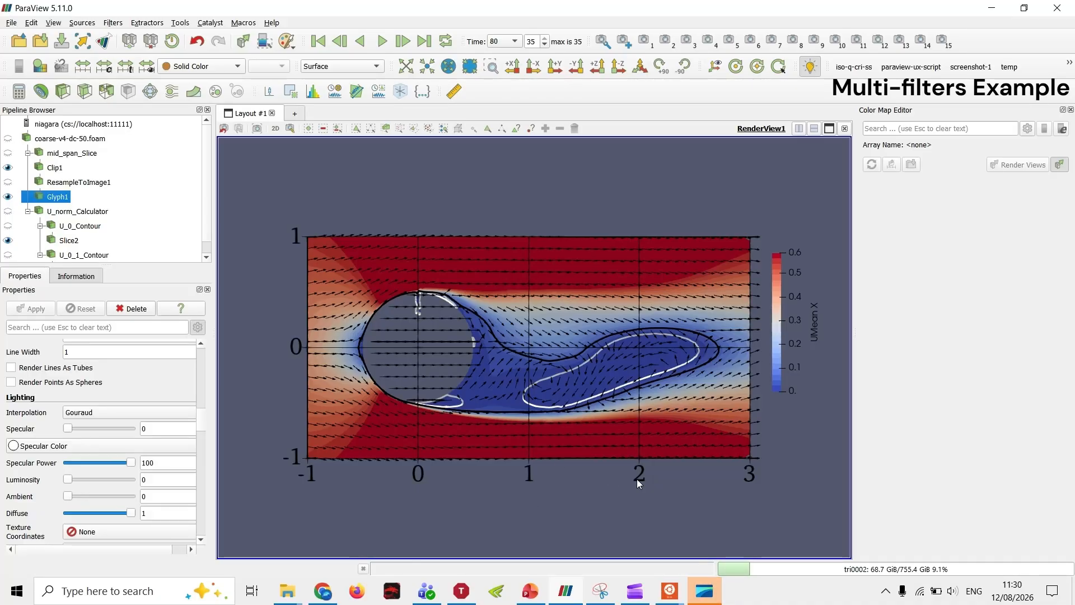
Step: Show the coarse-v4-dc-50.foam dataset and hide Clip1, Glyph1 and Slice2 in the multi-filter pipeline
drag(552, 527, 542, 493)
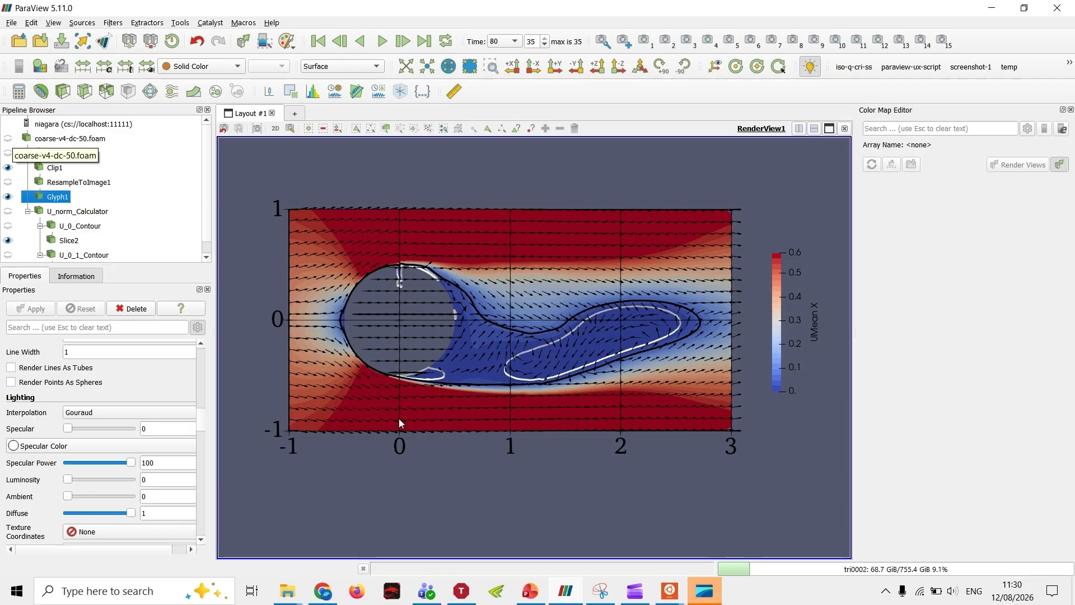
click(8, 138)
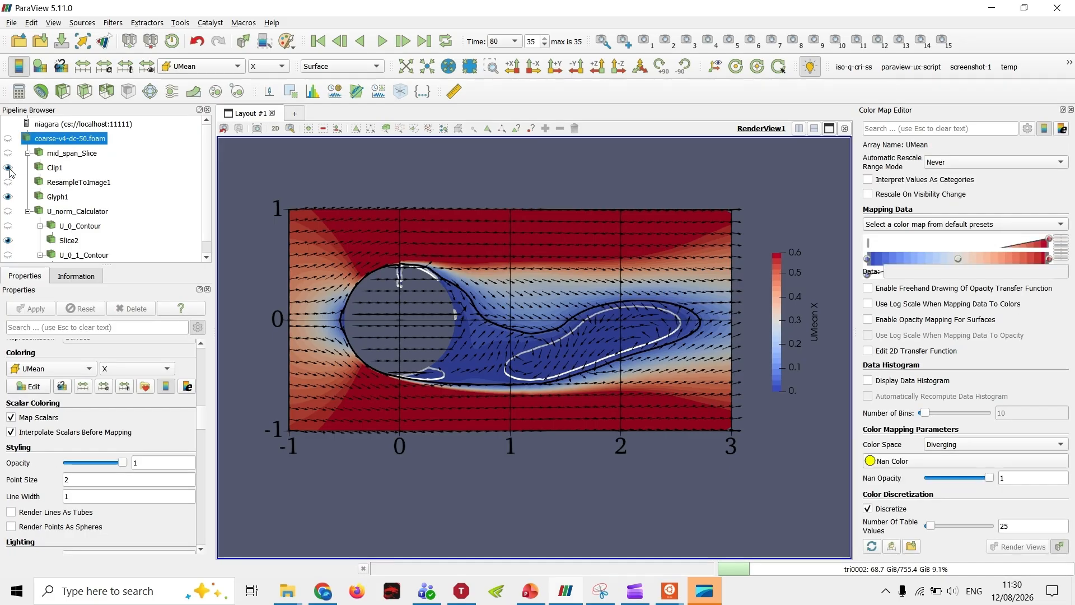
click(8, 197)
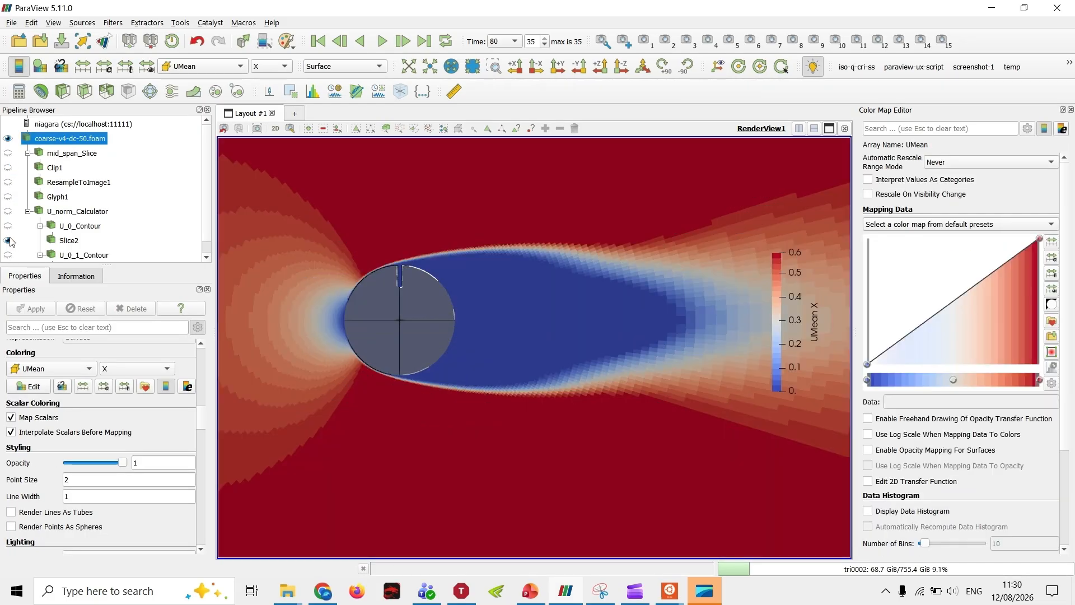
click(8, 240)
scroll(563, 339, down, 2)
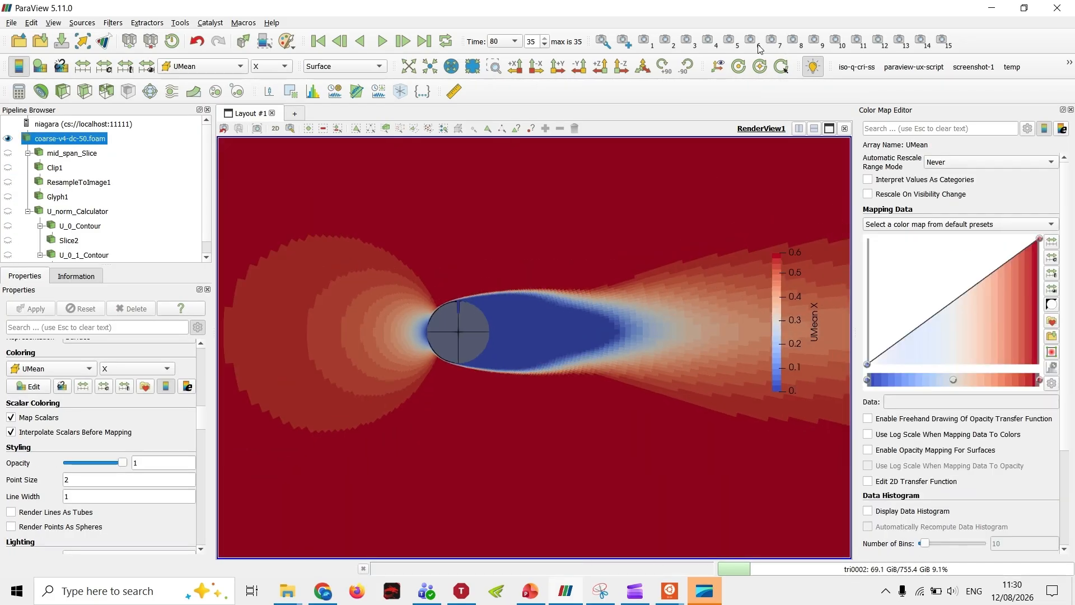
Step: Examine the full domain in an isometric view and along the -Z direction, closing in on the cylinder
click(642, 66)
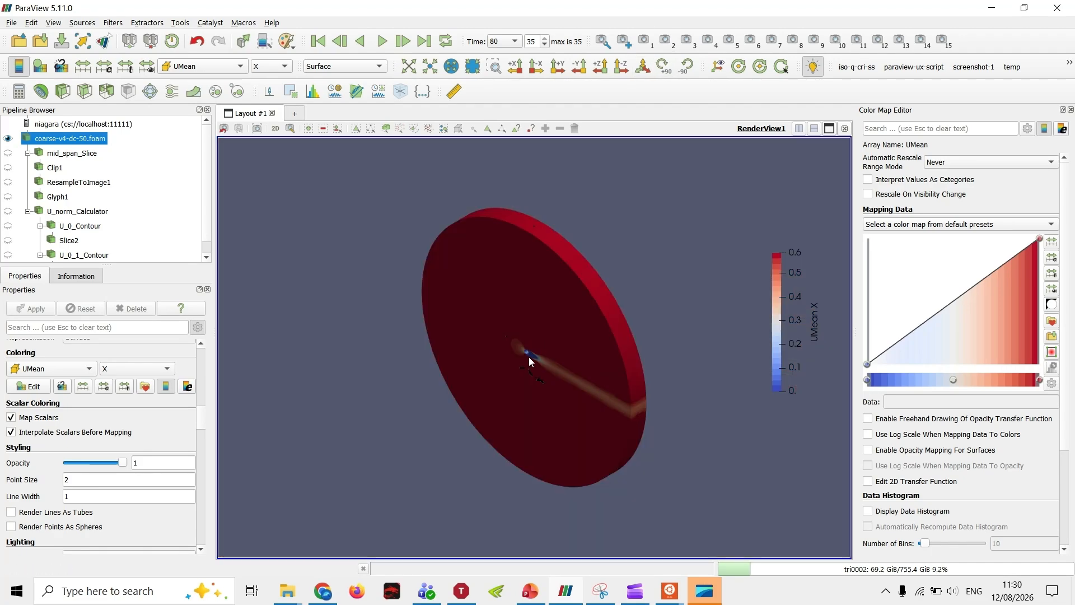
scroll(525, 360, up, 3)
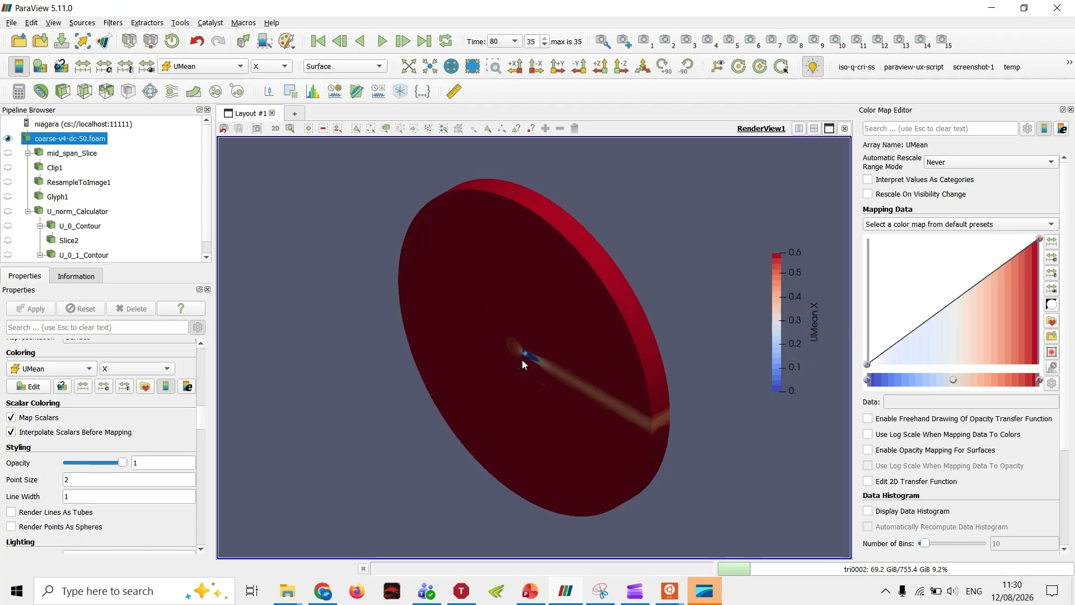
click(621, 66)
scroll(533, 345, up, 5)
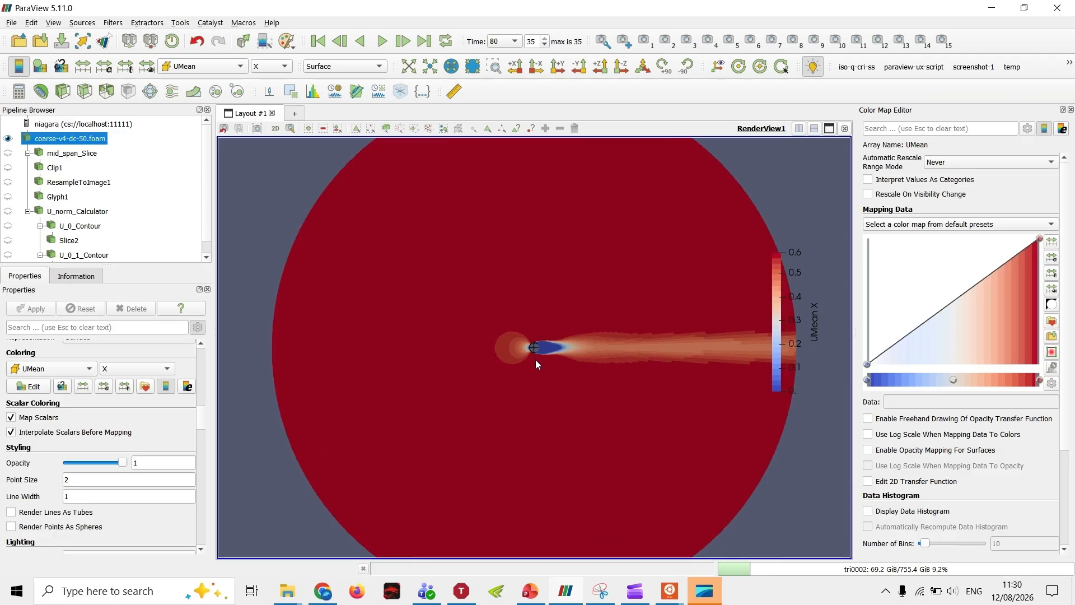
scroll(536, 354, up, 5)
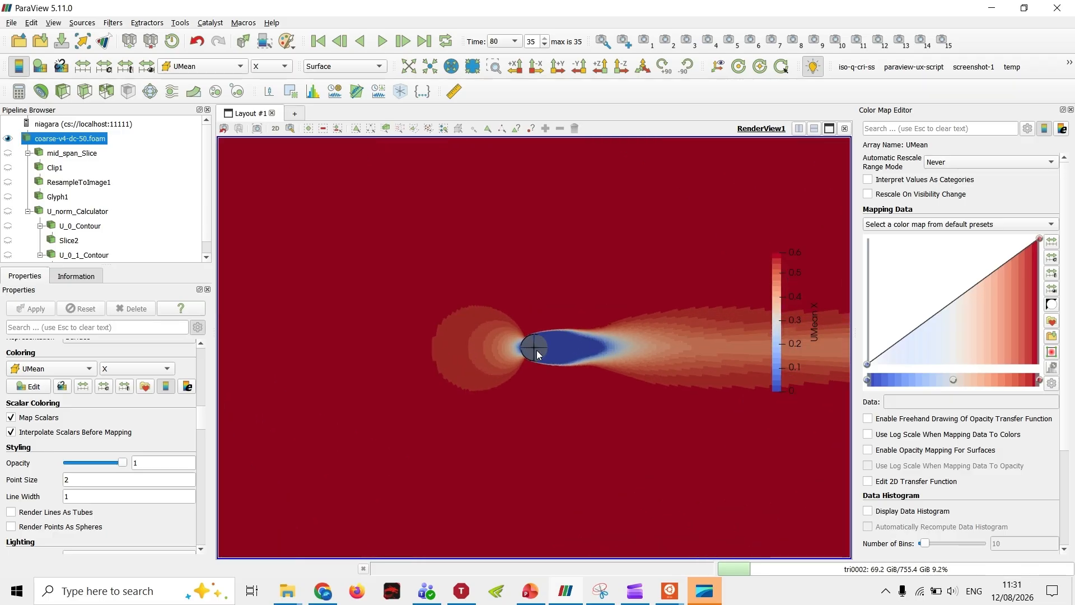
scroll(536, 351, up, 5)
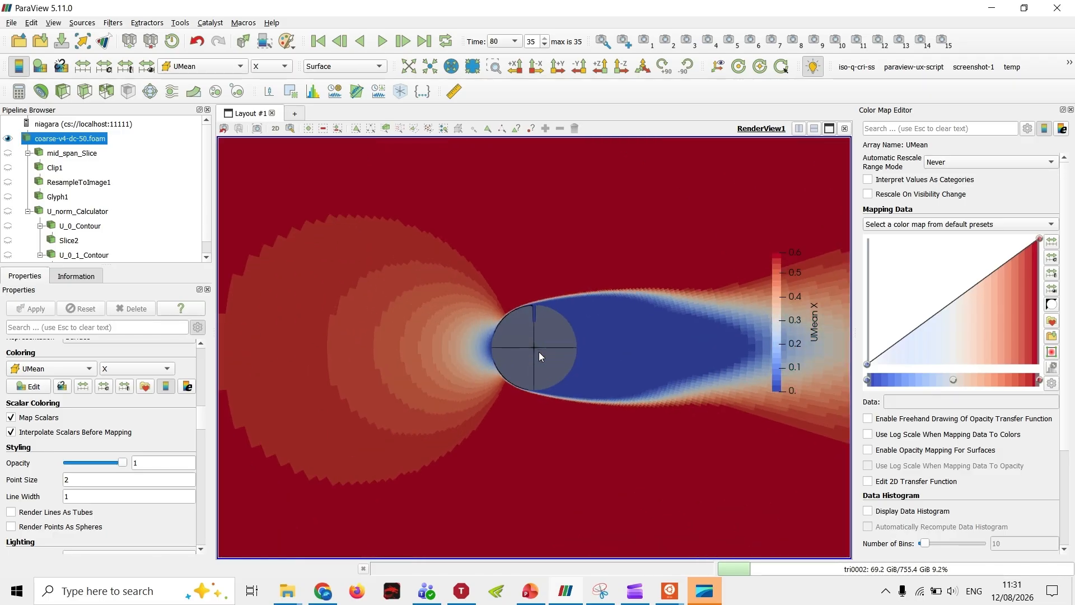
drag(571, 323, 573, 305)
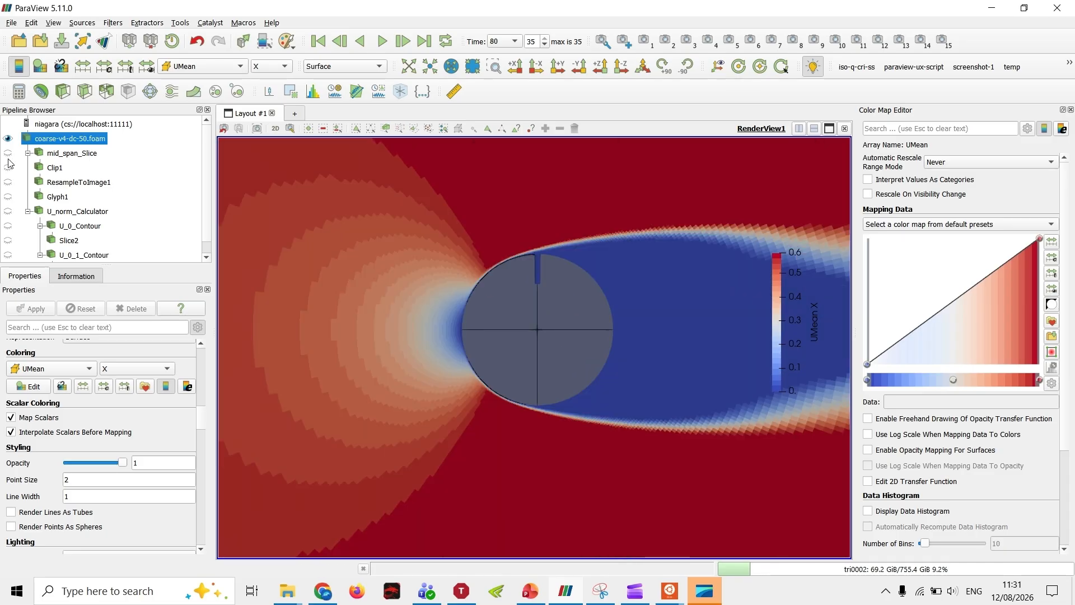
Step: Hide coarse-v4-dc-50.foam and Slice3, and show mid_span_Slice in the render view
scroll(40, 168, down, 1)
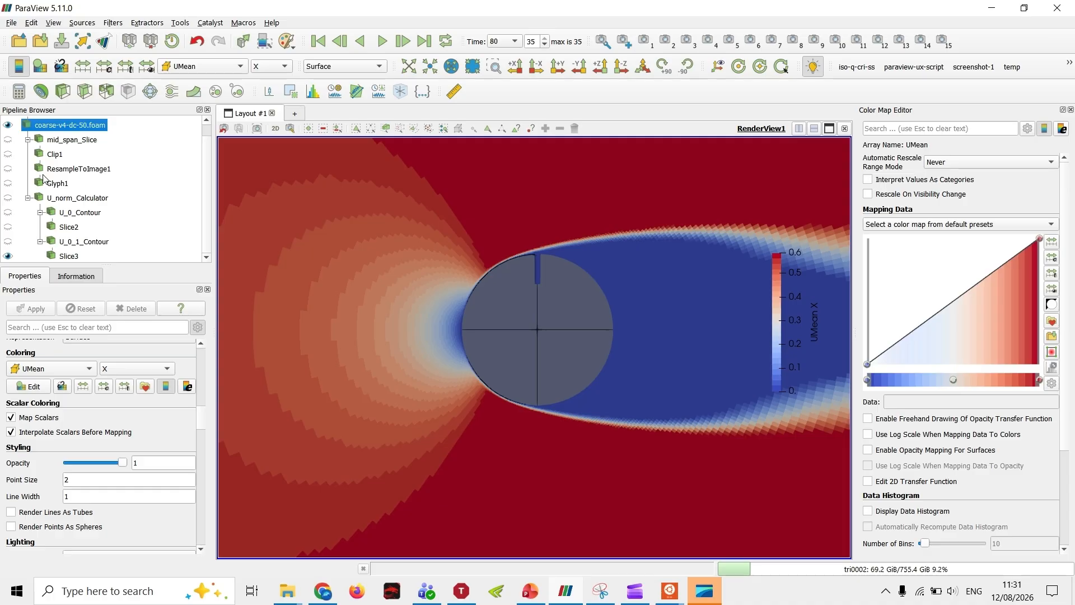
scroll(39, 163, up, 1)
click(8, 138)
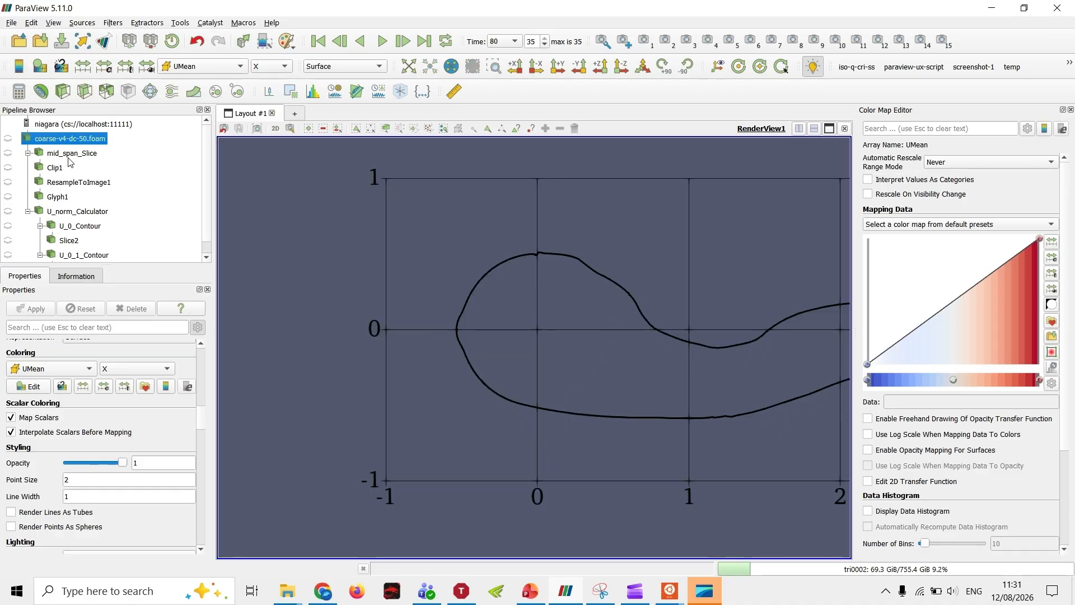
click(56, 152)
scroll(11, 257, down, 1)
click(8, 256)
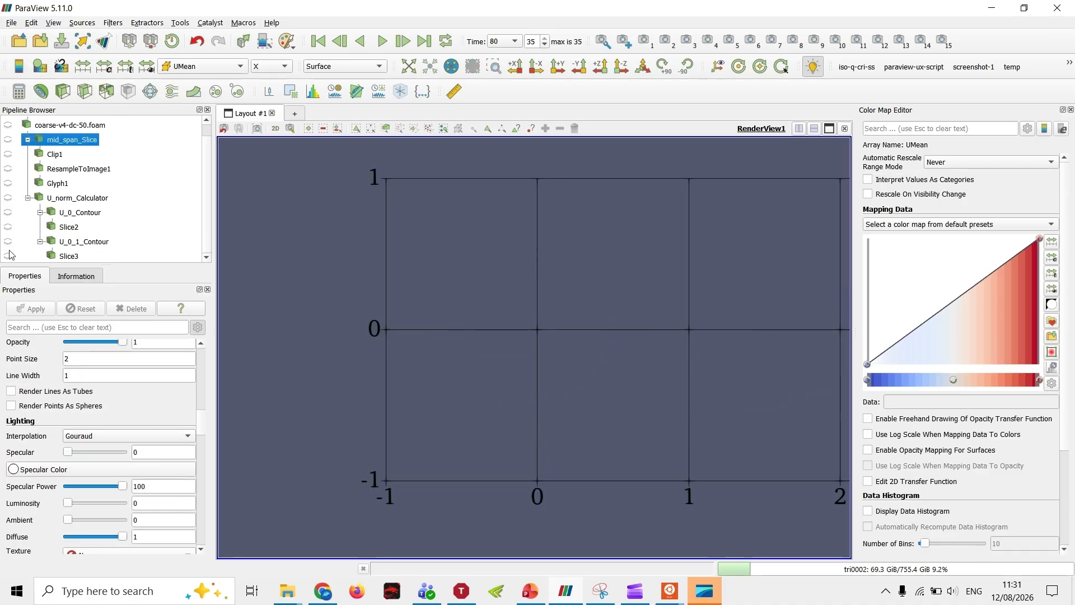
scroll(11, 254, up, 1)
click(7, 153)
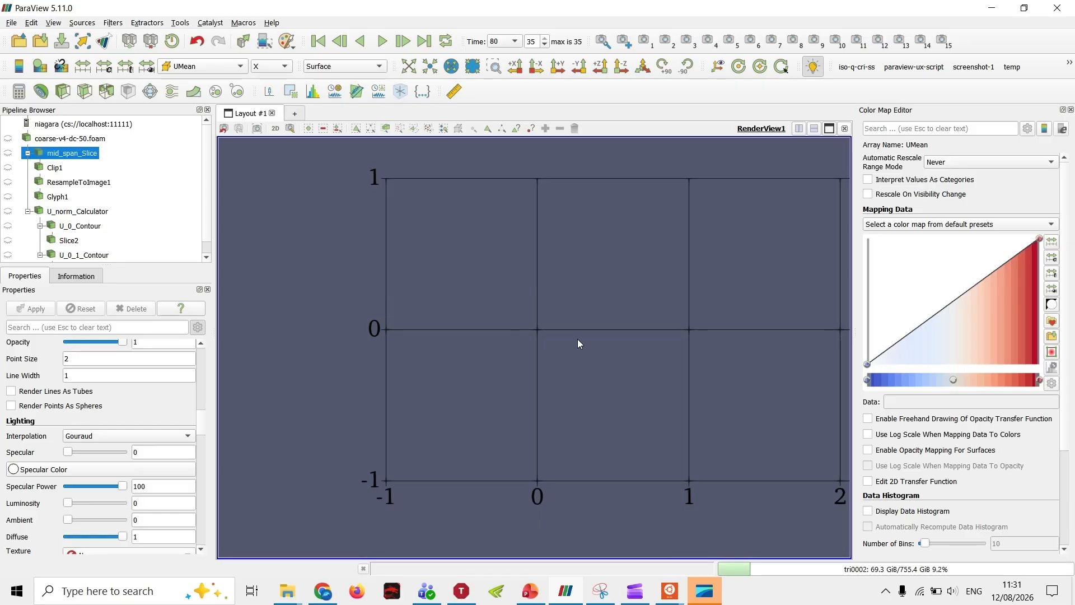
scroll(559, 371, up, 5)
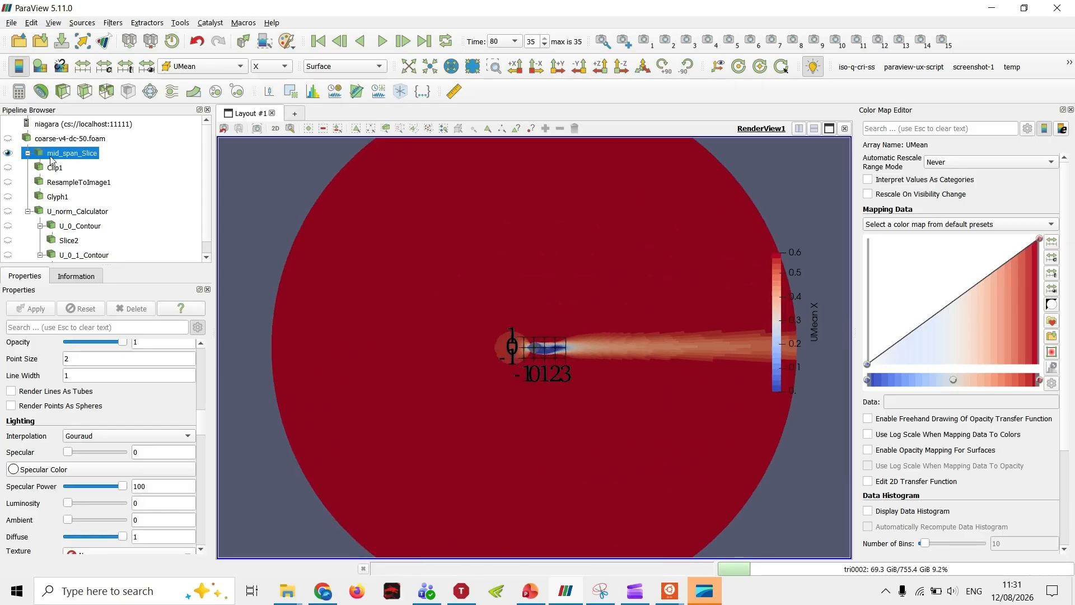
Step: Show Clip1 in place of mid_span_Slice and frame the clipped region around the cylinder
click(9, 167)
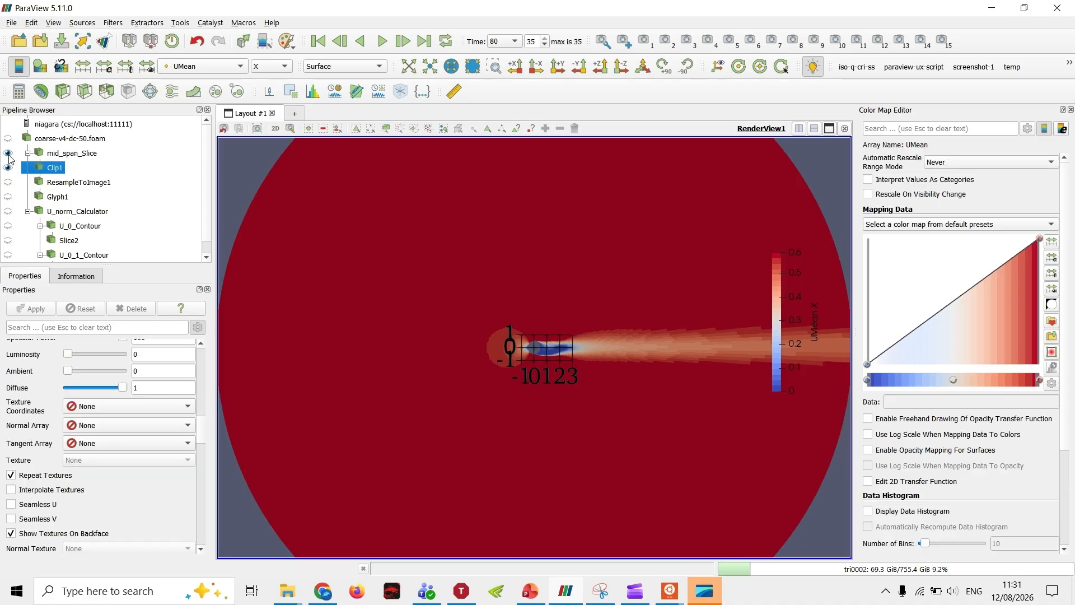
click(8, 153)
scroll(576, 341, up, 10)
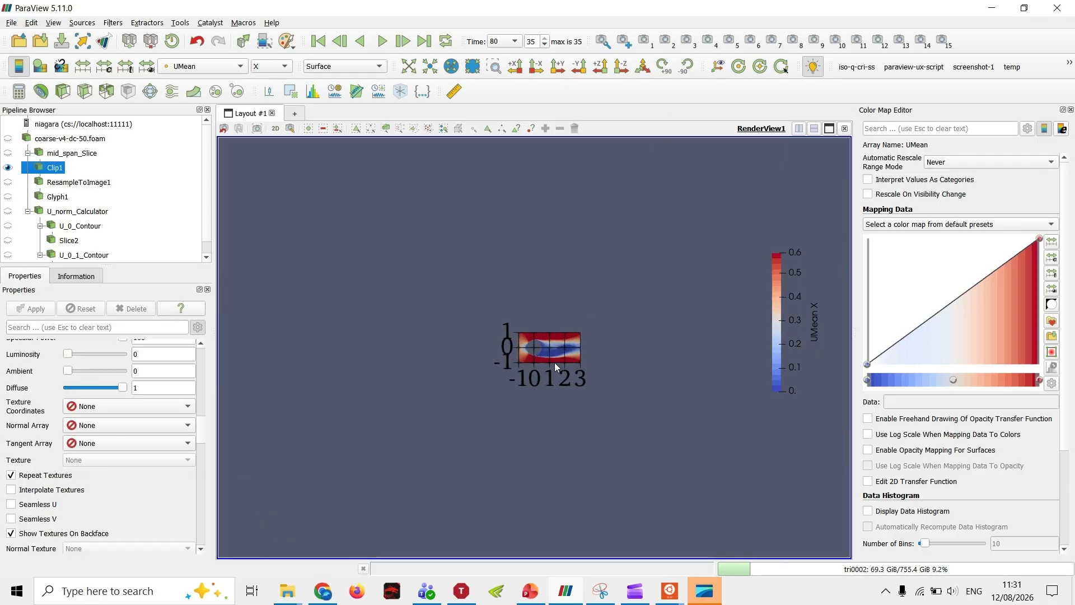
scroll(501, 384, up, 2)
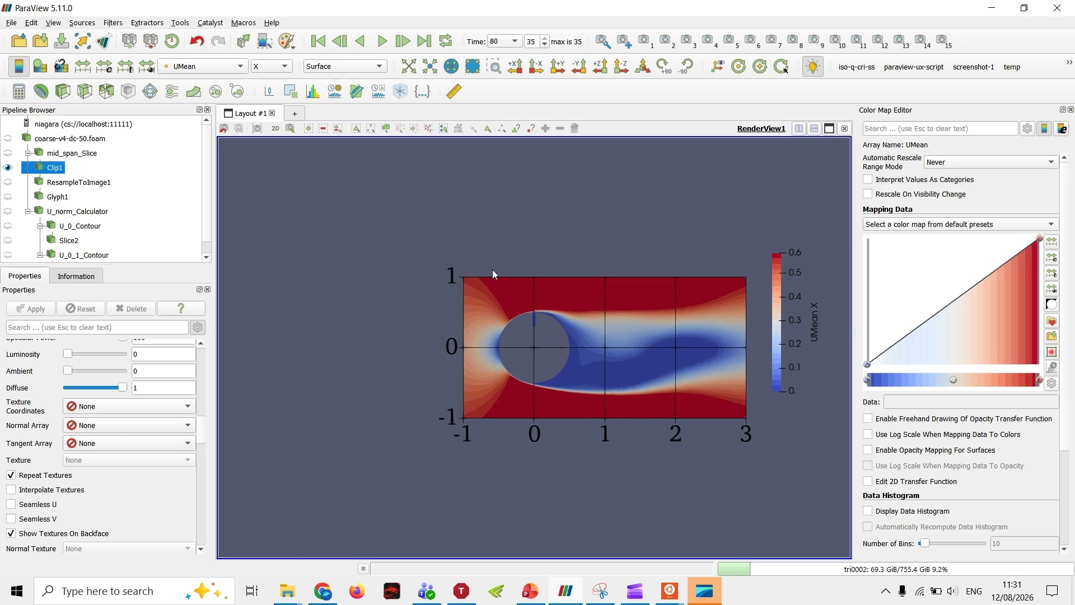
drag(667, 446, 582, 454)
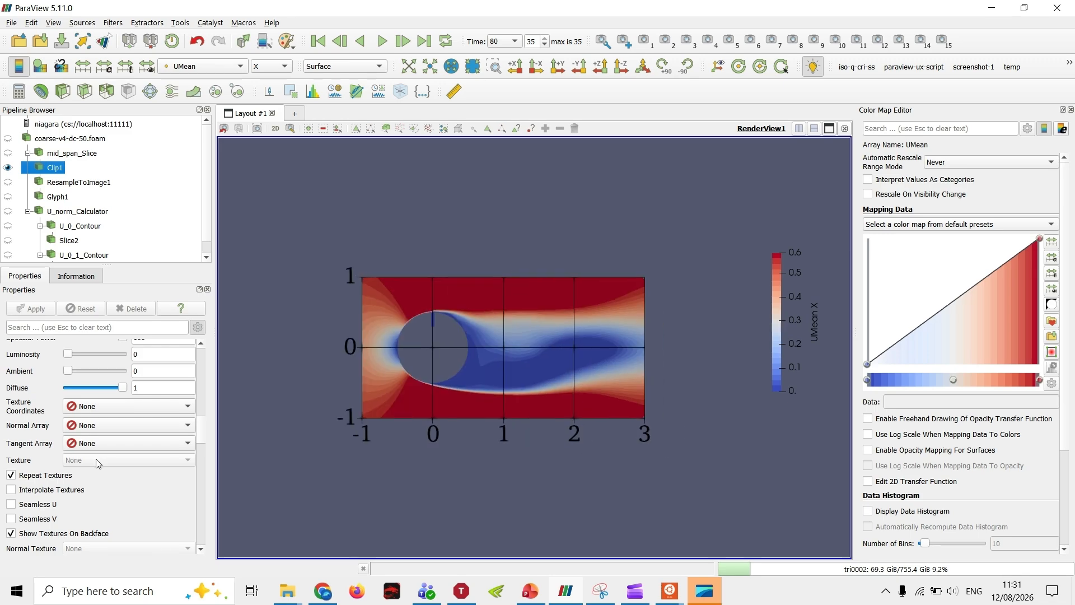
Step: Open the render view's axes grid settings and examine the title, face and label properties, including which axes are labelled
scroll(90, 483, down, 12)
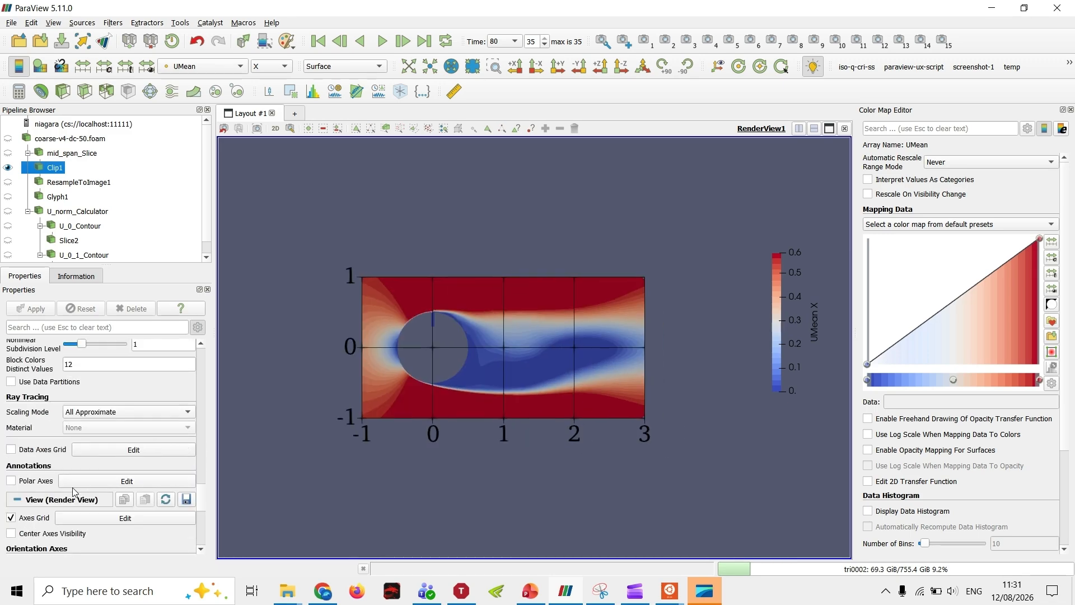
click(74, 520)
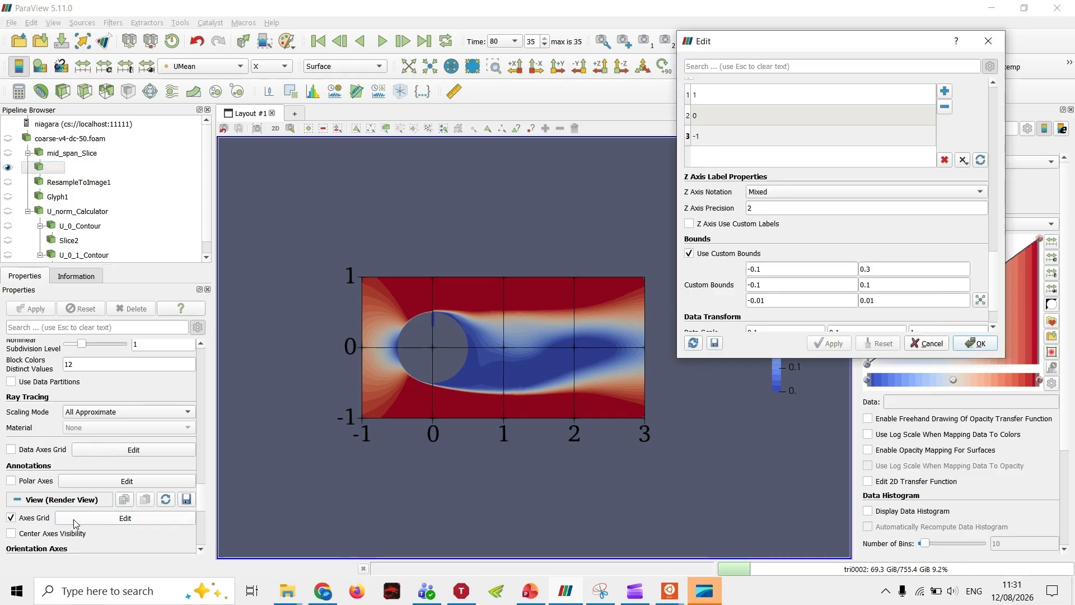
scroll(854, 210, up, 10)
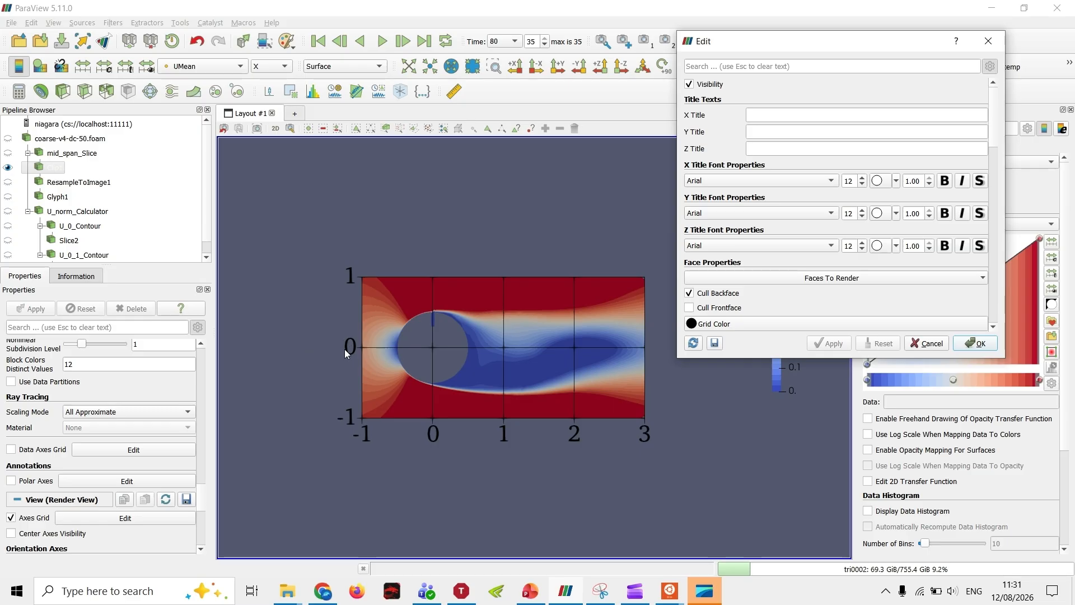
scroll(901, 184, down, 3)
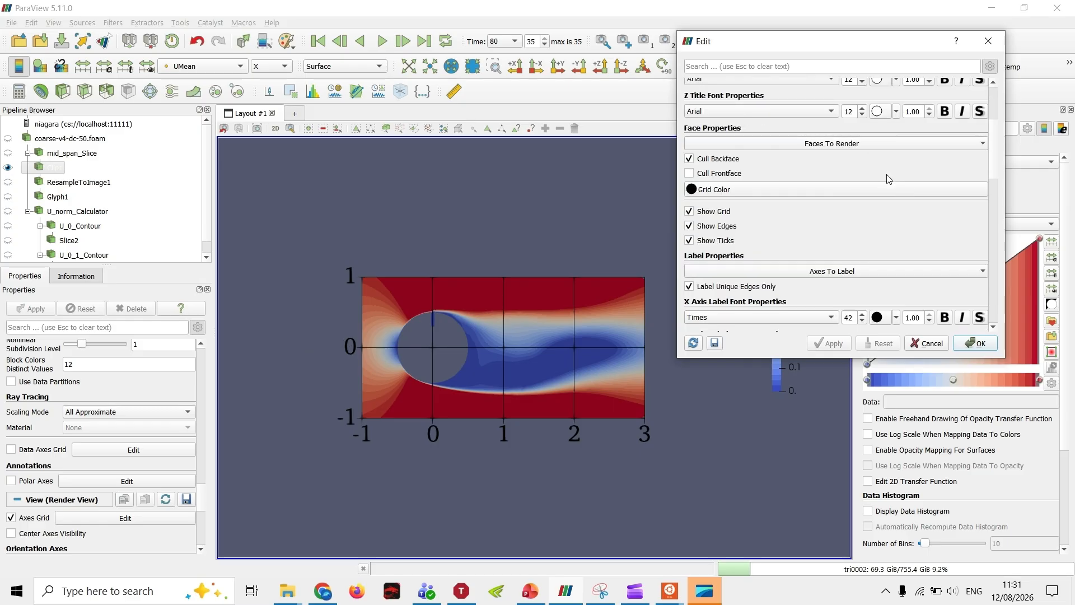
scroll(891, 191, down, 4)
scroll(859, 240, up, 3)
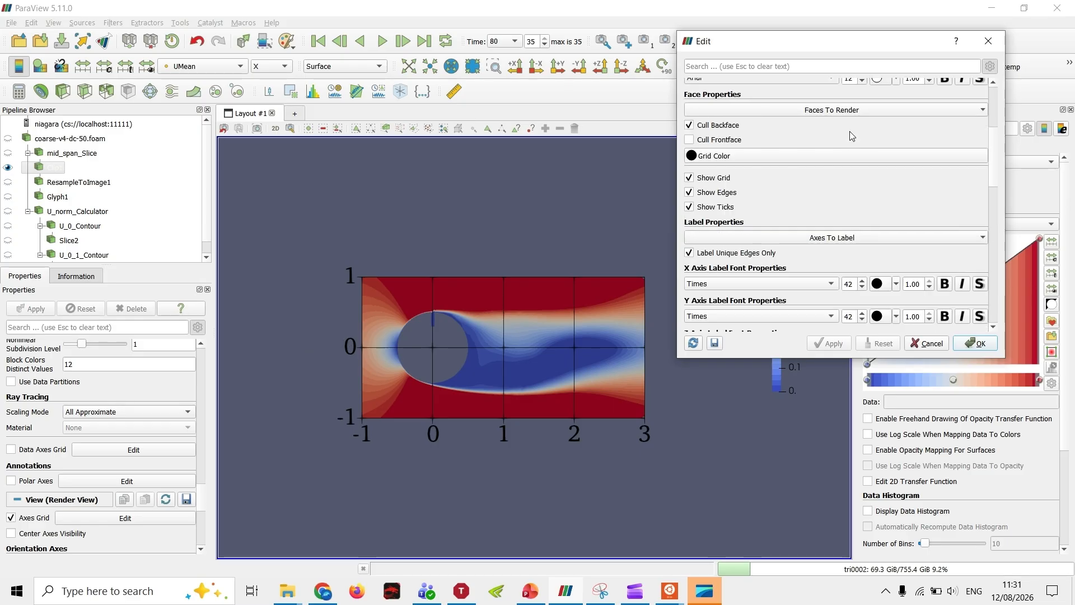
click(843, 237)
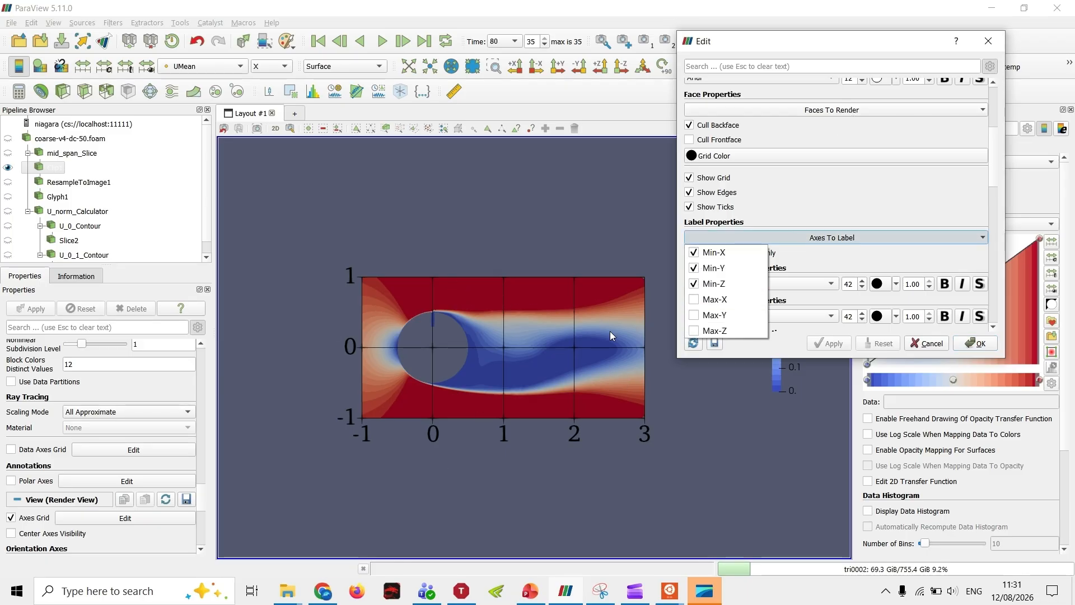
click(889, 205)
Step: Examine the axes grid's custom axis labels, custom bounds and data scale, and close the settings
scroll(865, 221, down, 4)
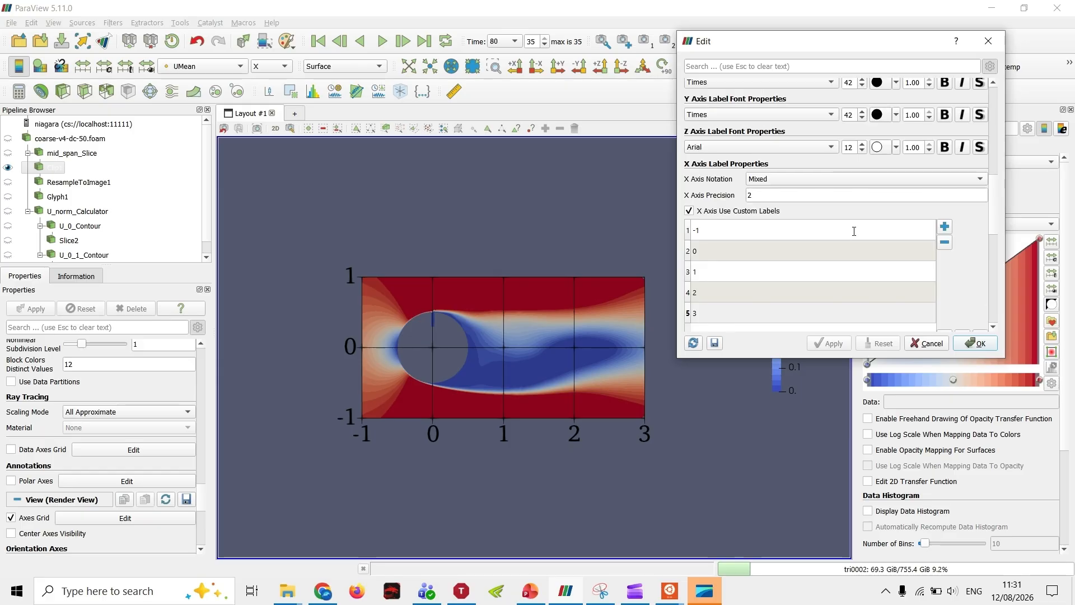
scroll(853, 232, up, 2)
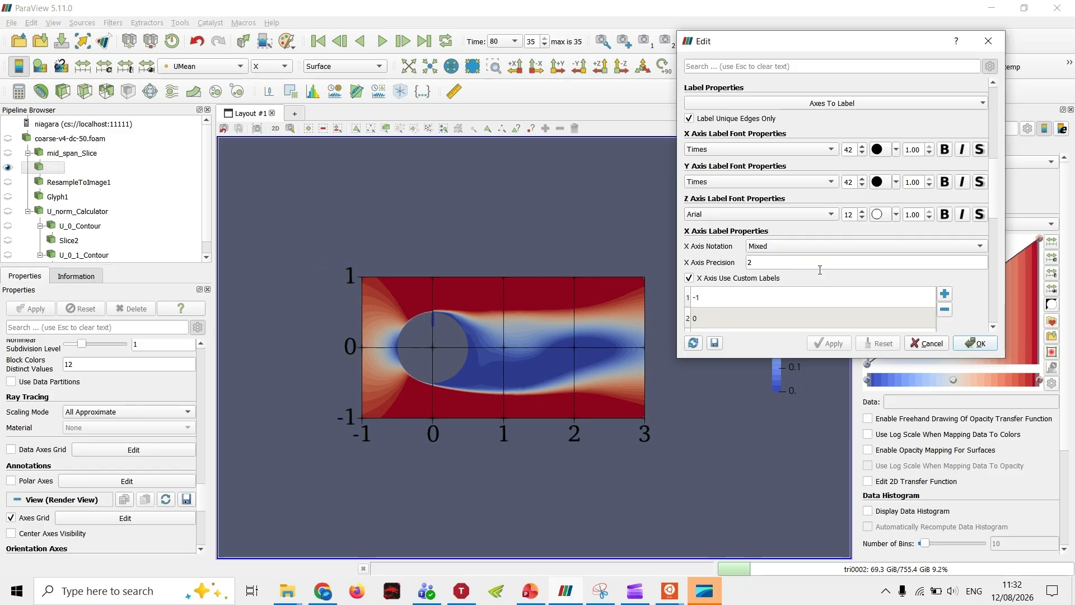
scroll(870, 275, down, 2)
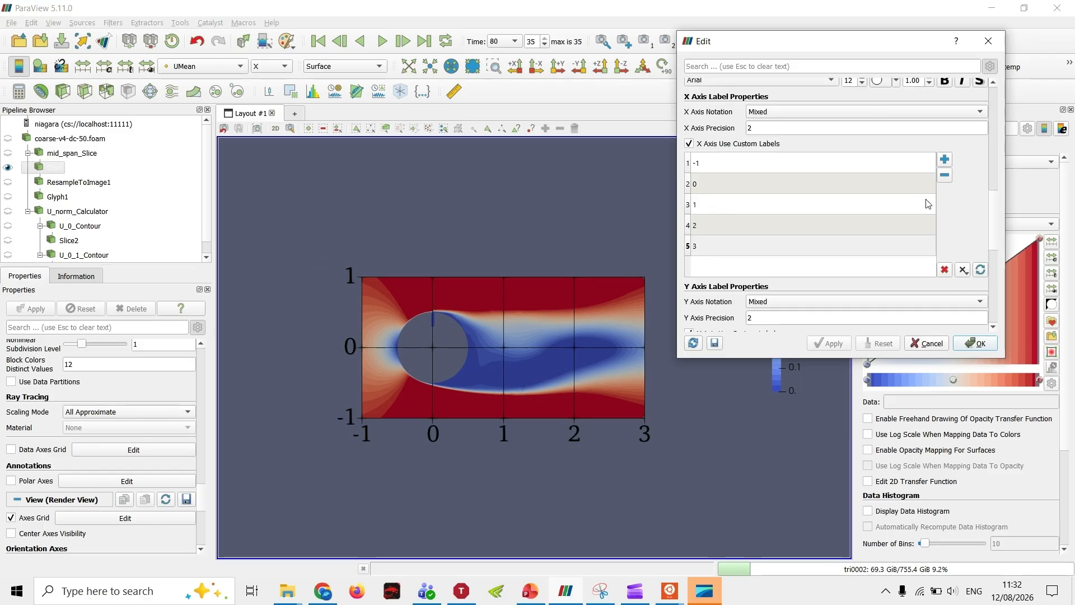
scroll(961, 230, down, 3)
scroll(961, 230, down, 3)
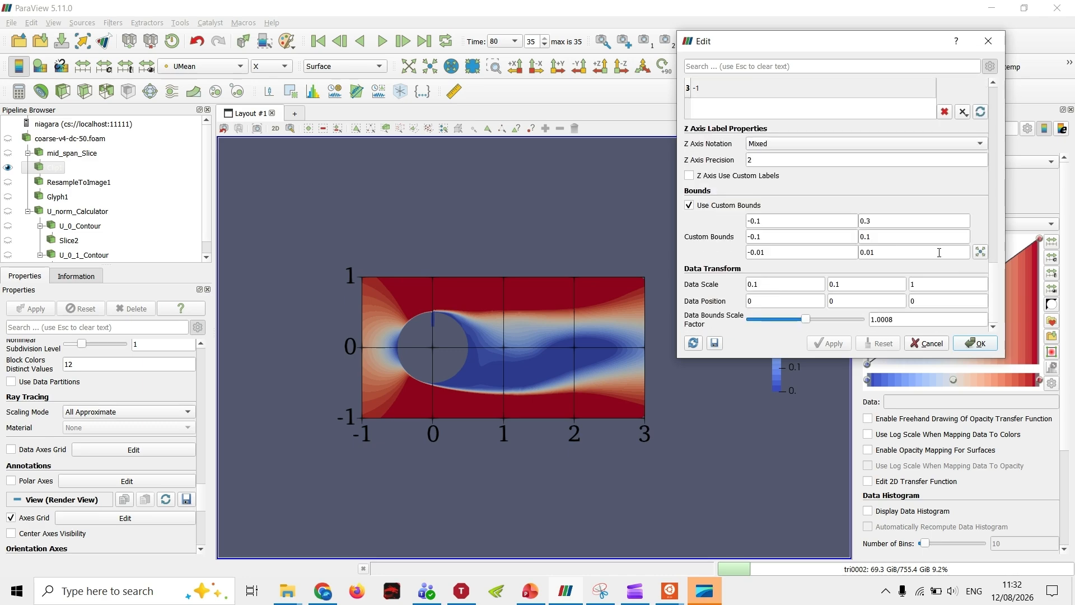
scroll(946, 247, up, 6)
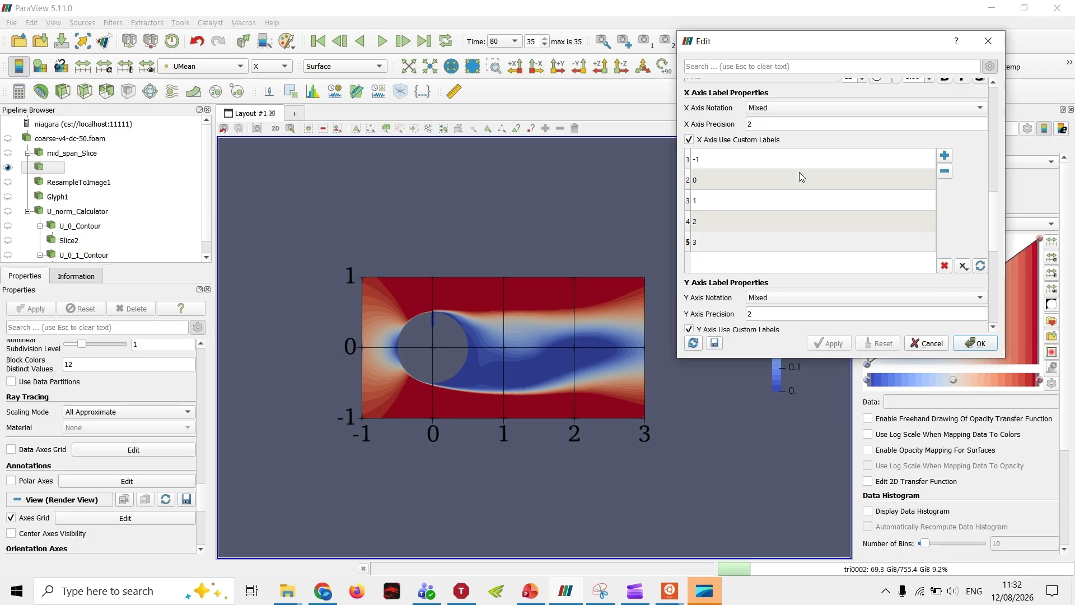
scroll(840, 256, down, 5)
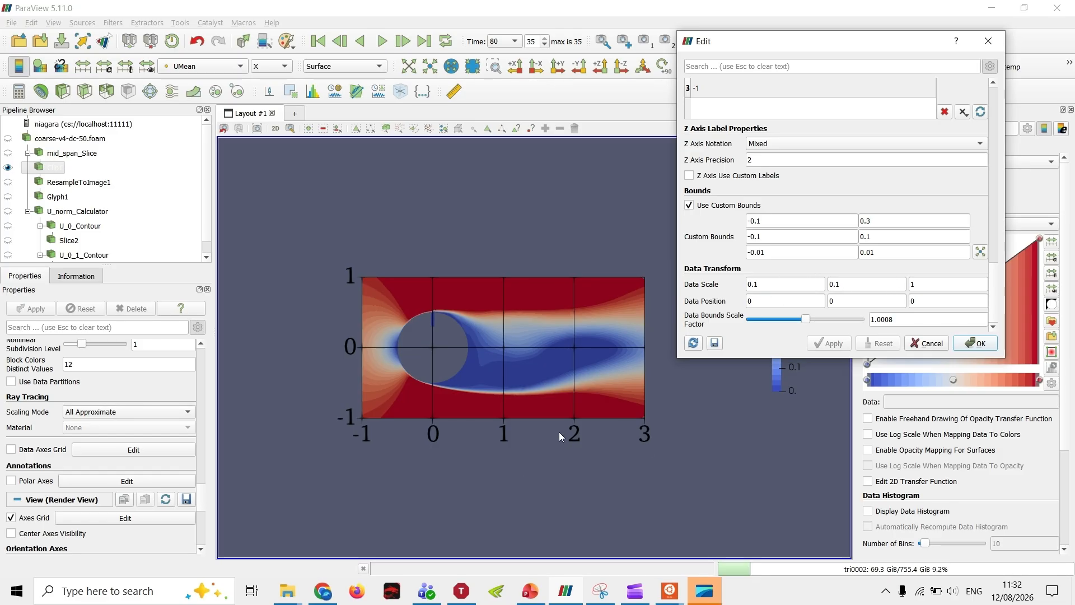
click(984, 348)
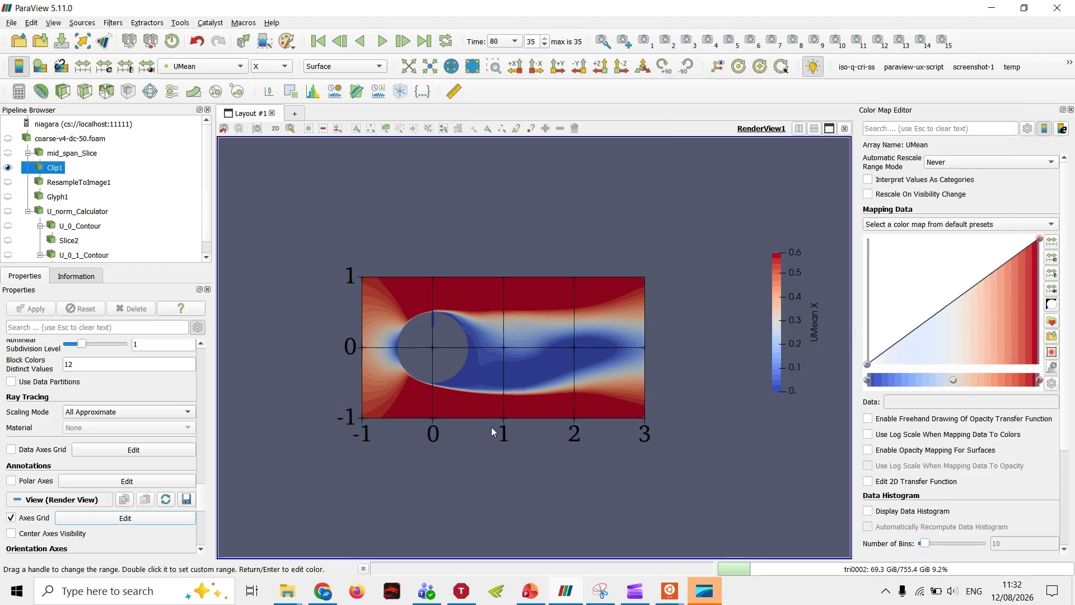
Step: Compare ResampleToImage1 with Clip1 by displaying the resampled grid over the clip and hiding it again
scroll(471, 424, up, 4)
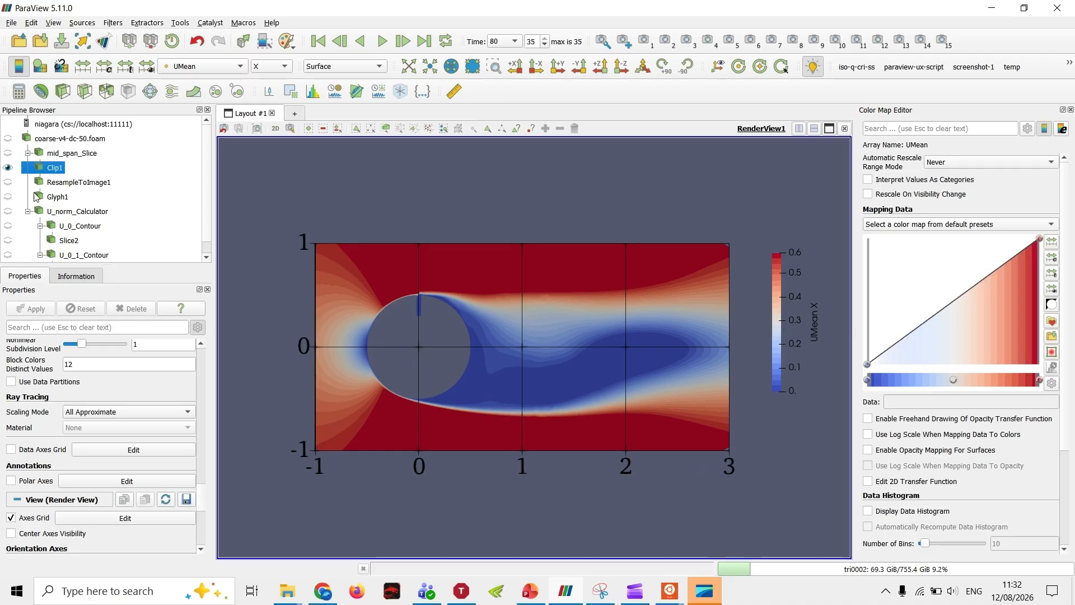
click(8, 183)
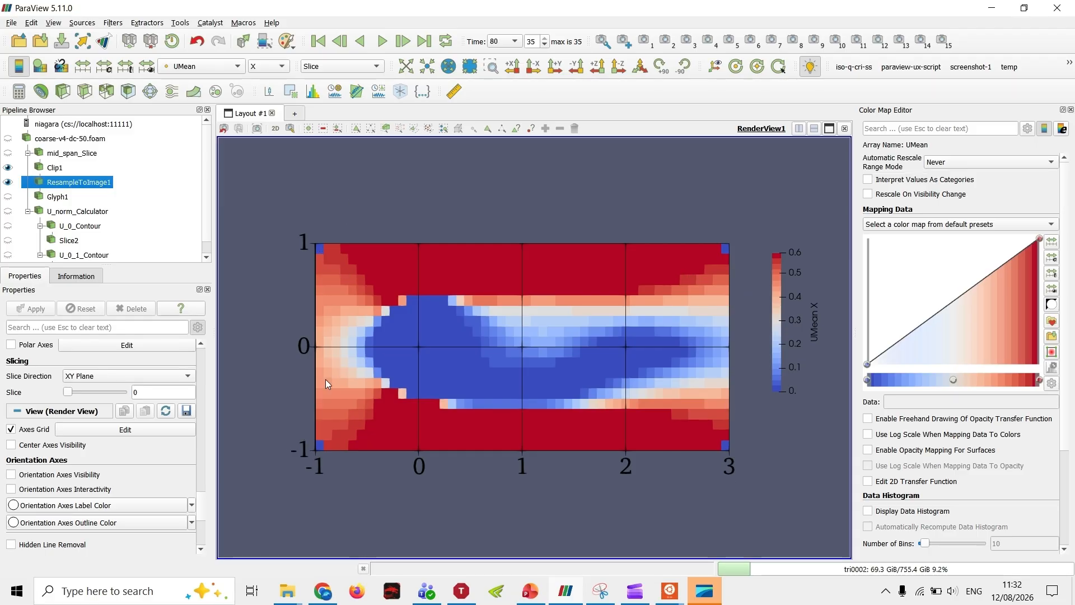
click(54, 169)
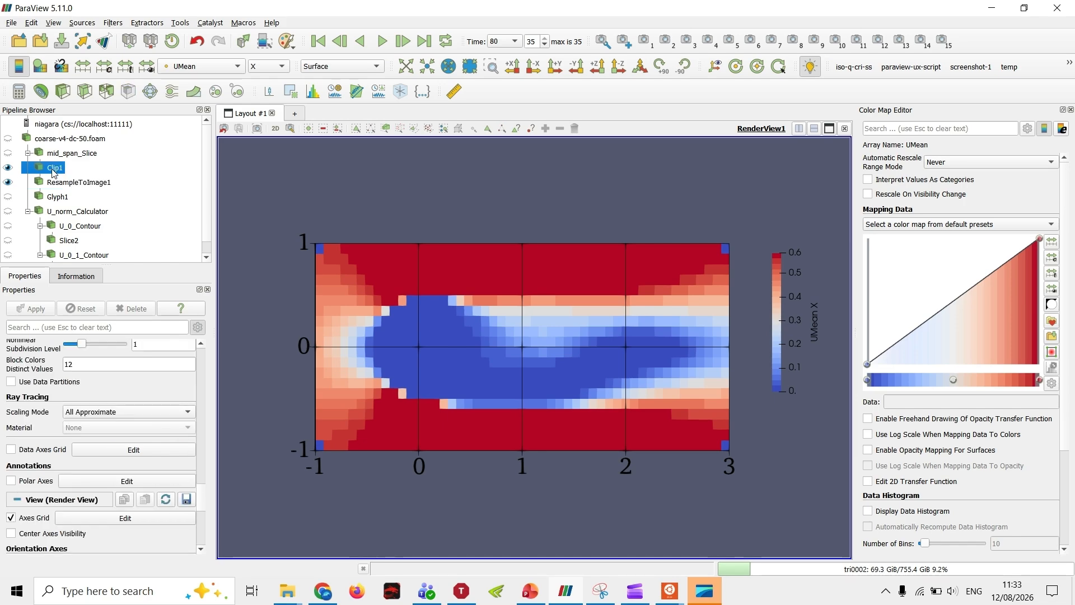
click(8, 182)
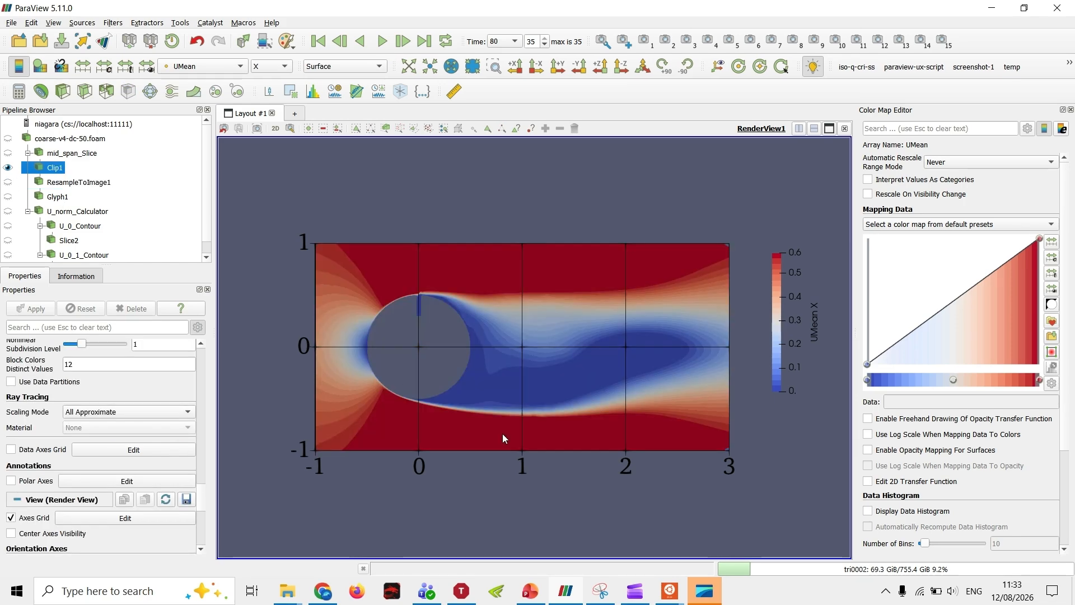
Step: Show the Glyph1 arrows over Clip1 with ResampleToImage1 hidden
click(8, 182)
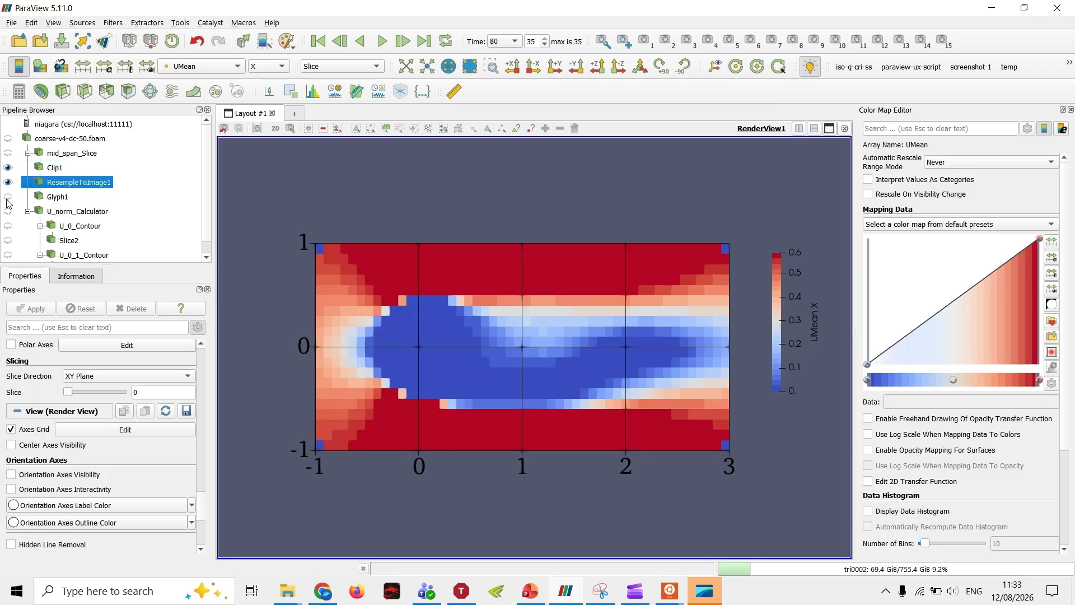
click(8, 197)
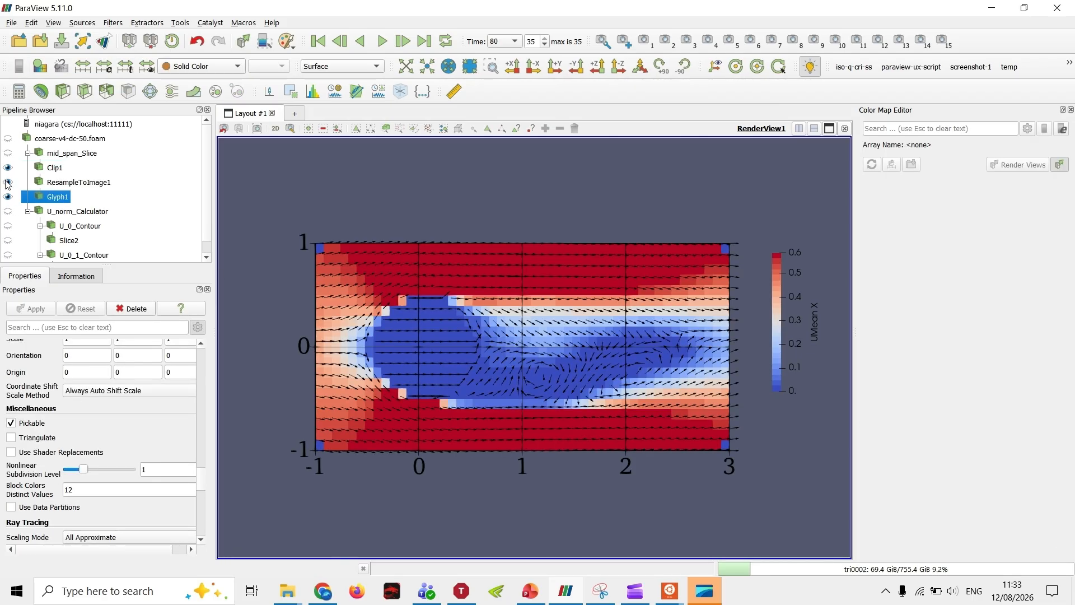
click(7, 183)
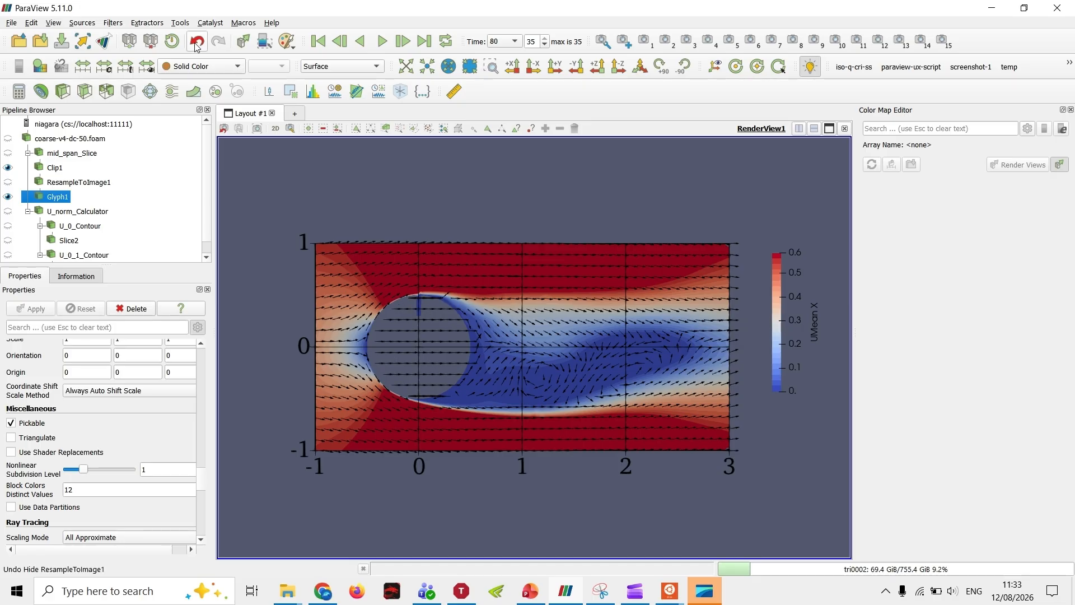
click(83, 22)
mouse_move(132, 123)
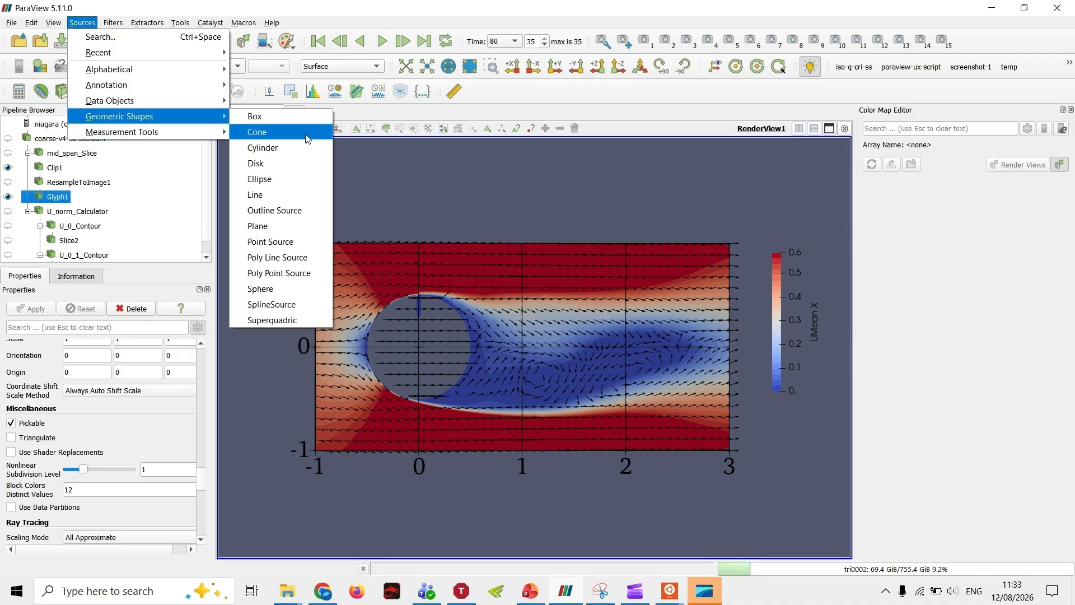
click(439, 307)
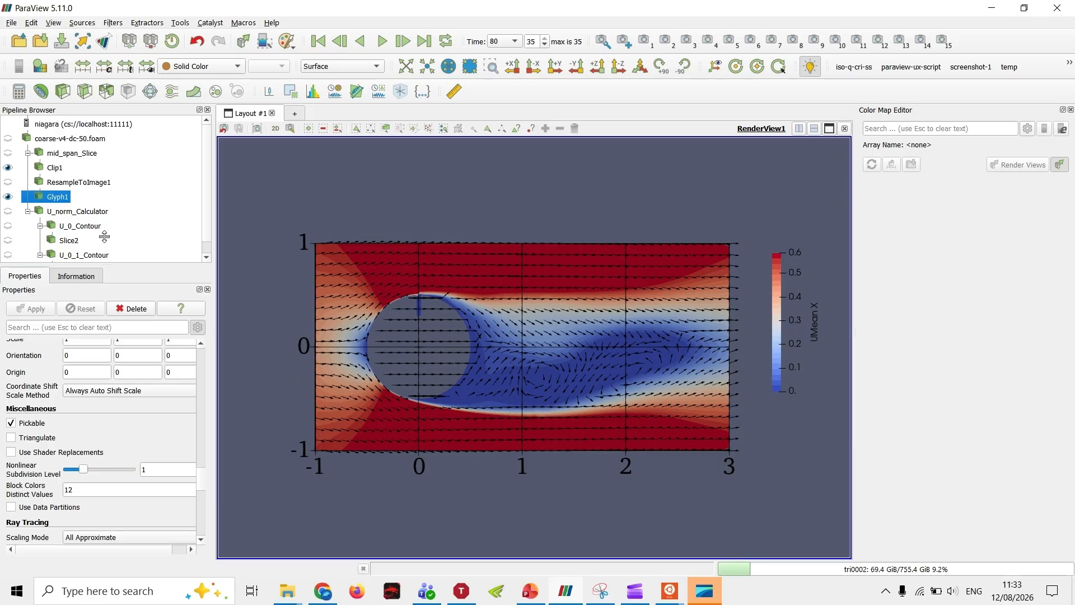
Step: Preview the Slice2 and Slice3 contour lines over the clip and glyphs, and hide both slices again
scroll(65, 219, down, 1)
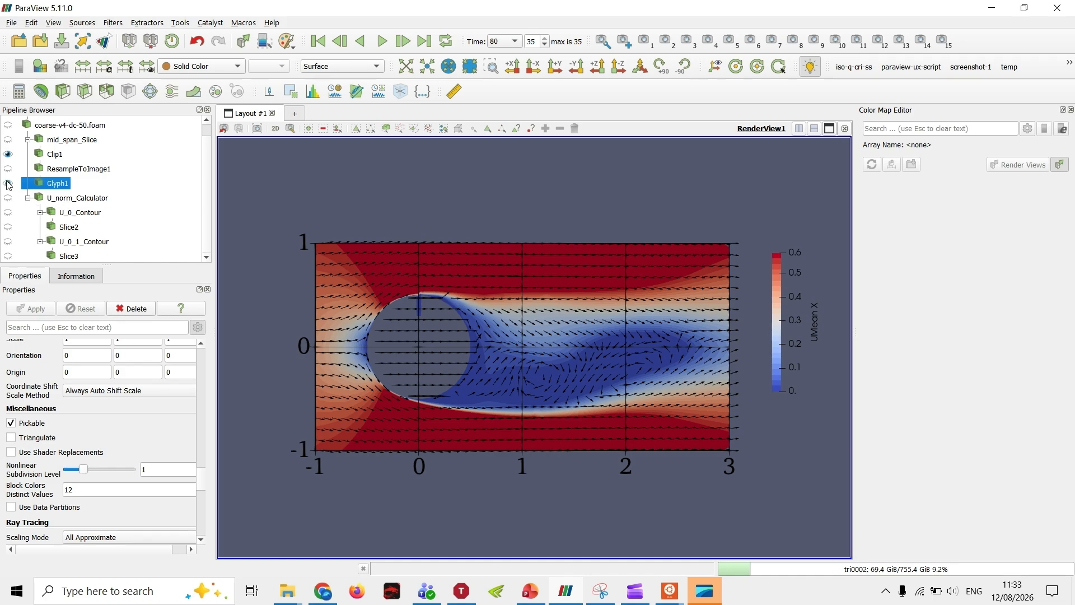
click(80, 214)
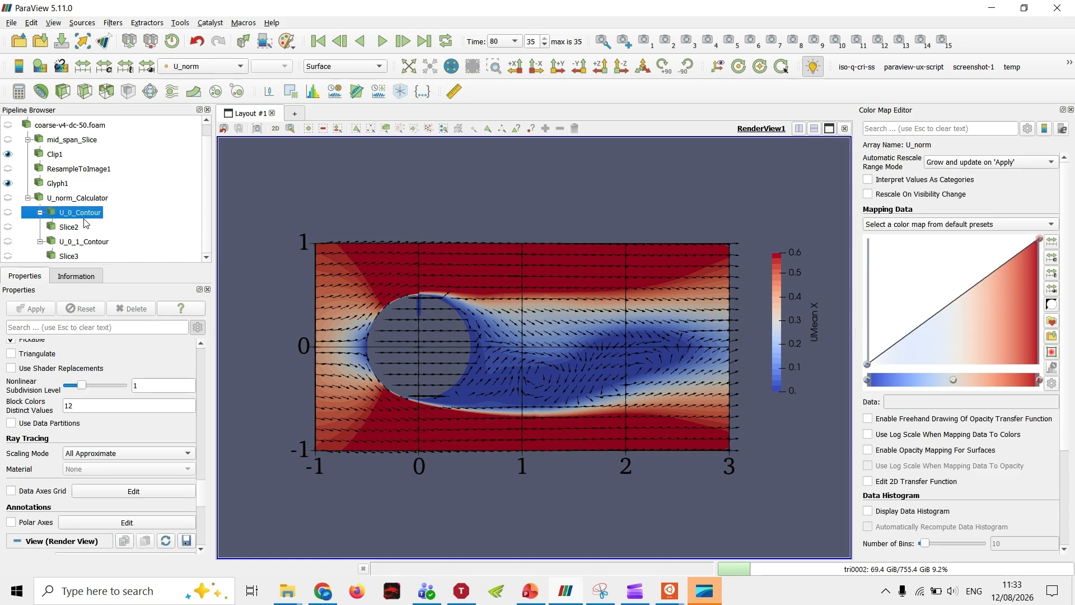
scroll(101, 425, up, 5)
click(8, 212)
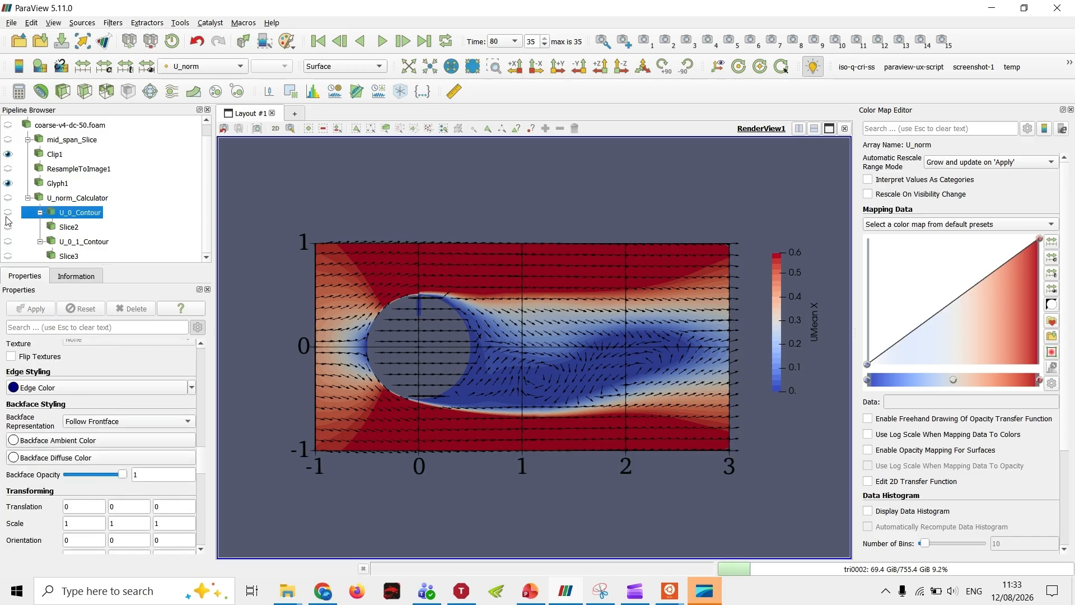
click(8, 212)
click(9, 228)
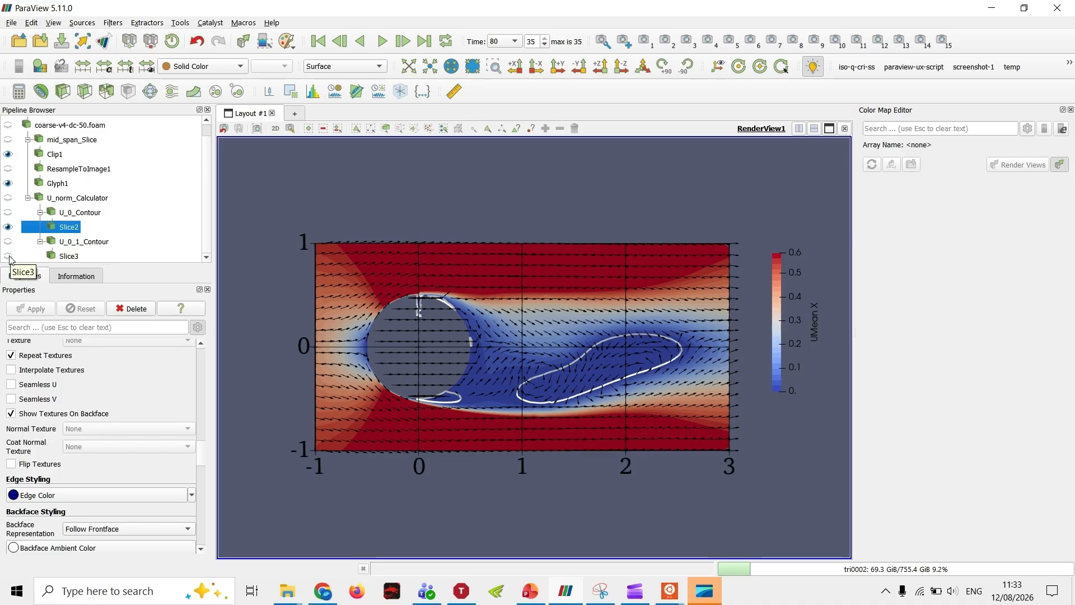
click(8, 256)
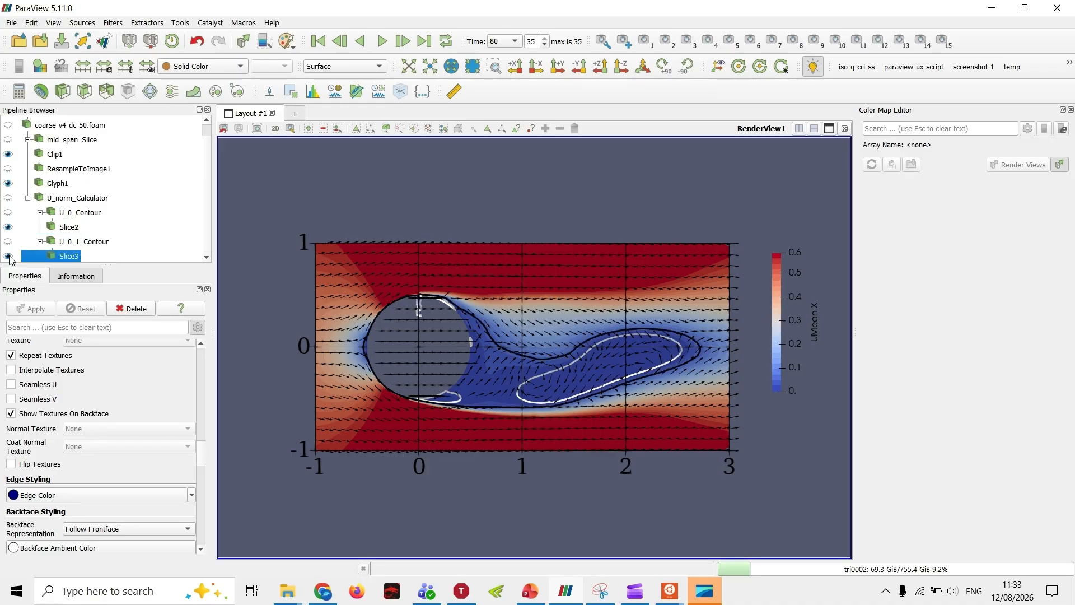
click(9, 256)
click(8, 227)
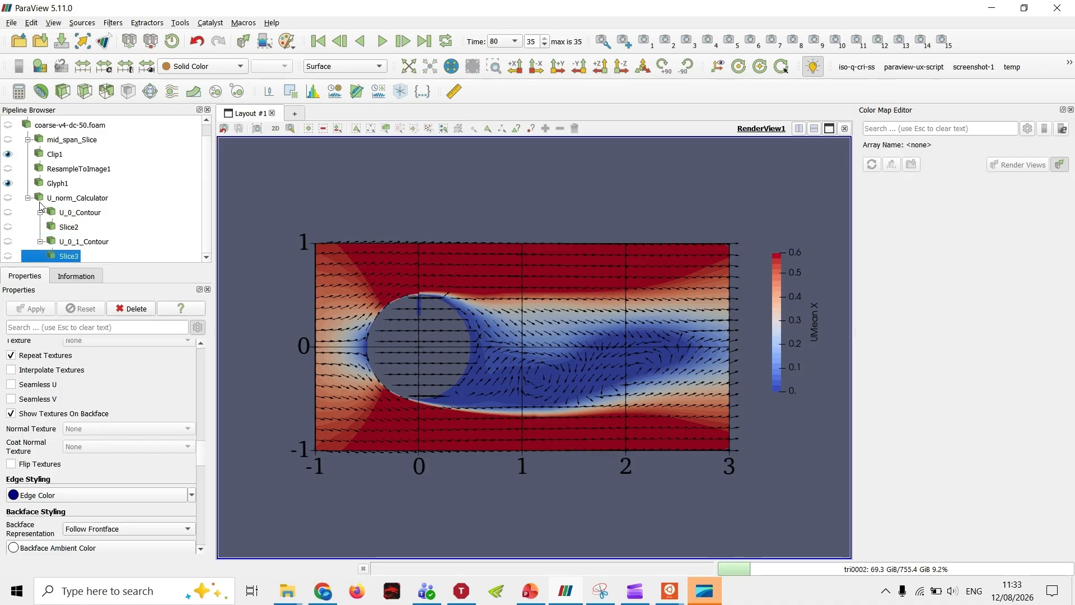
Step: Examine the U_norm_Calculator's expression and view its U_norm field in the render view before hiding it
click(72, 199)
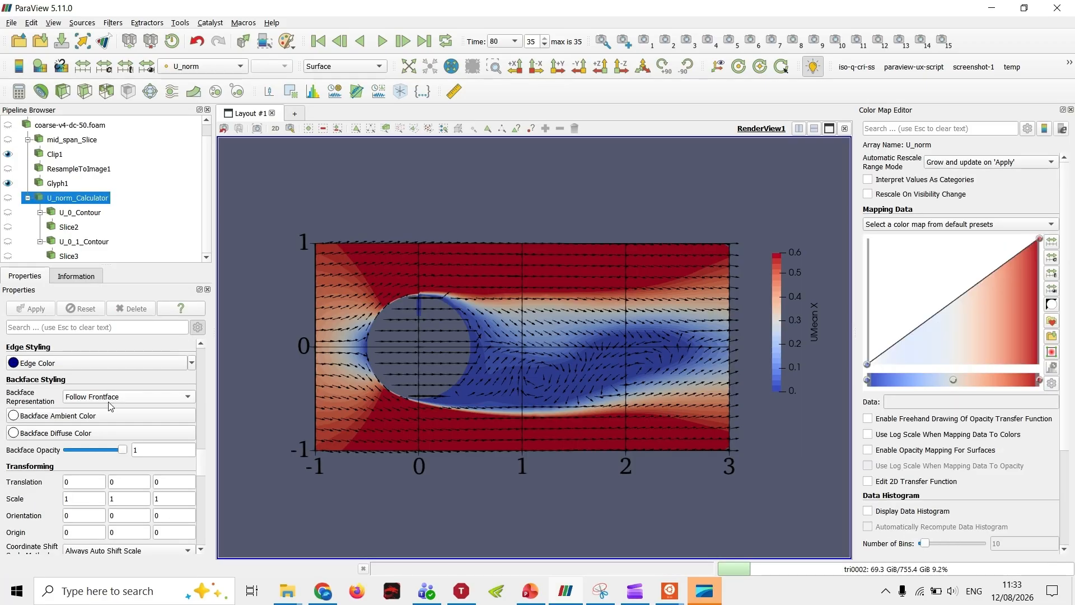
scroll(207, 430, up, 10)
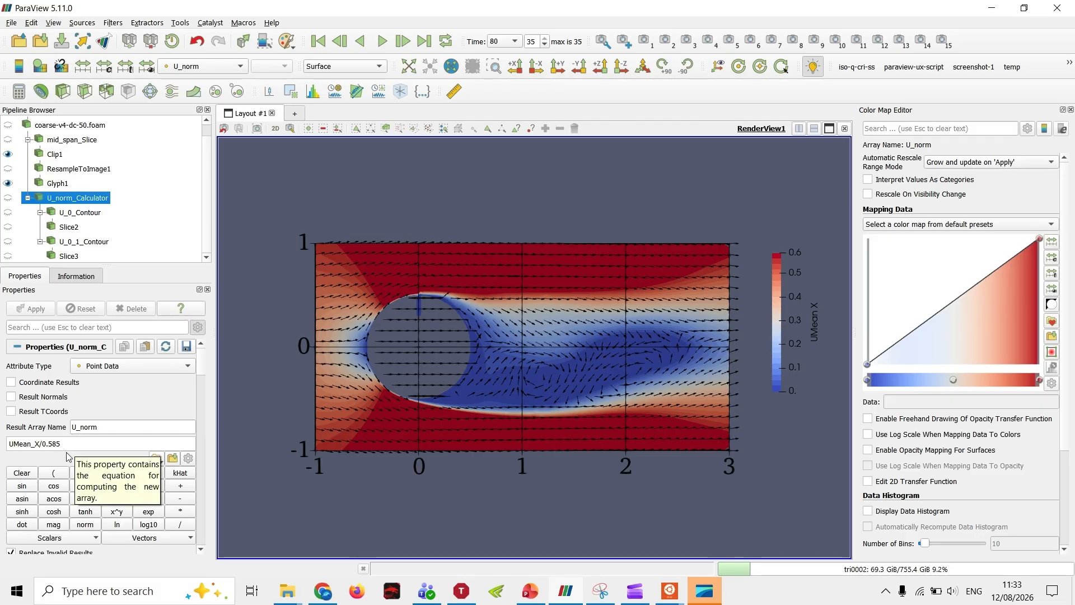
double_click(51, 443)
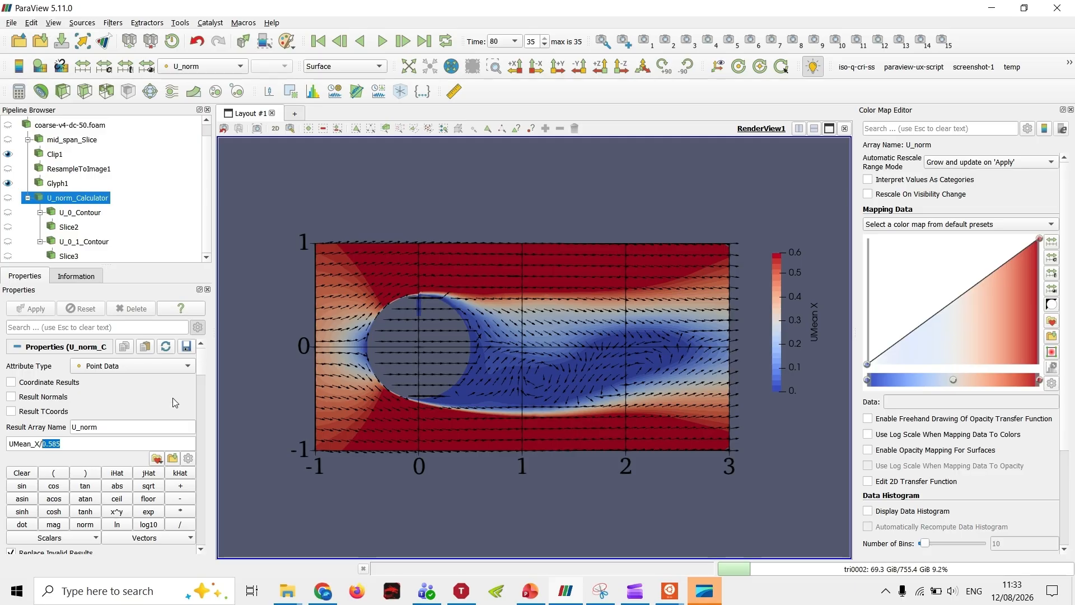
click(226, 400)
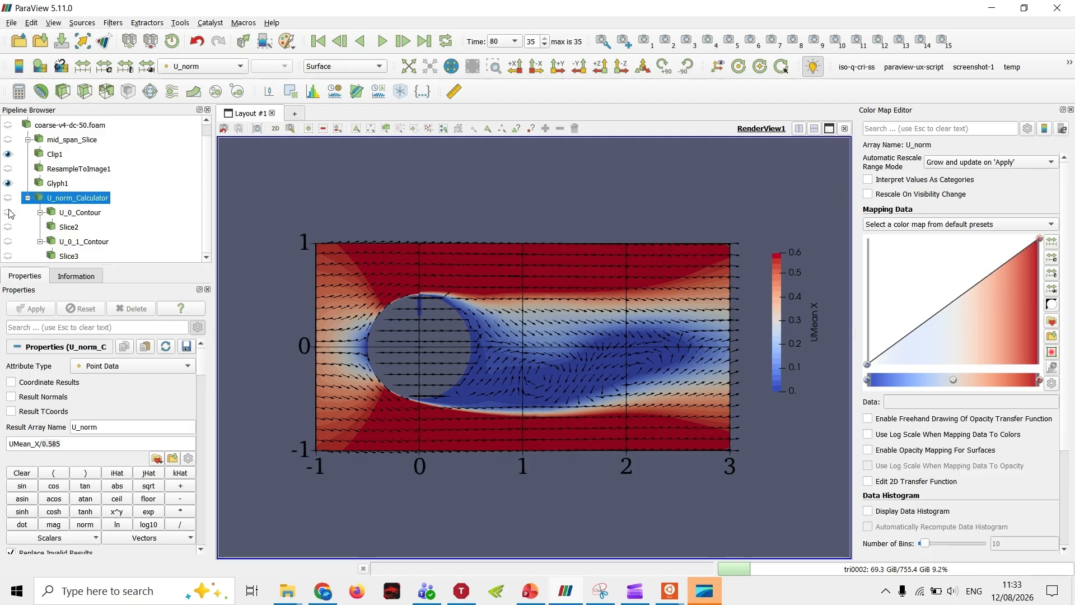
click(8, 198)
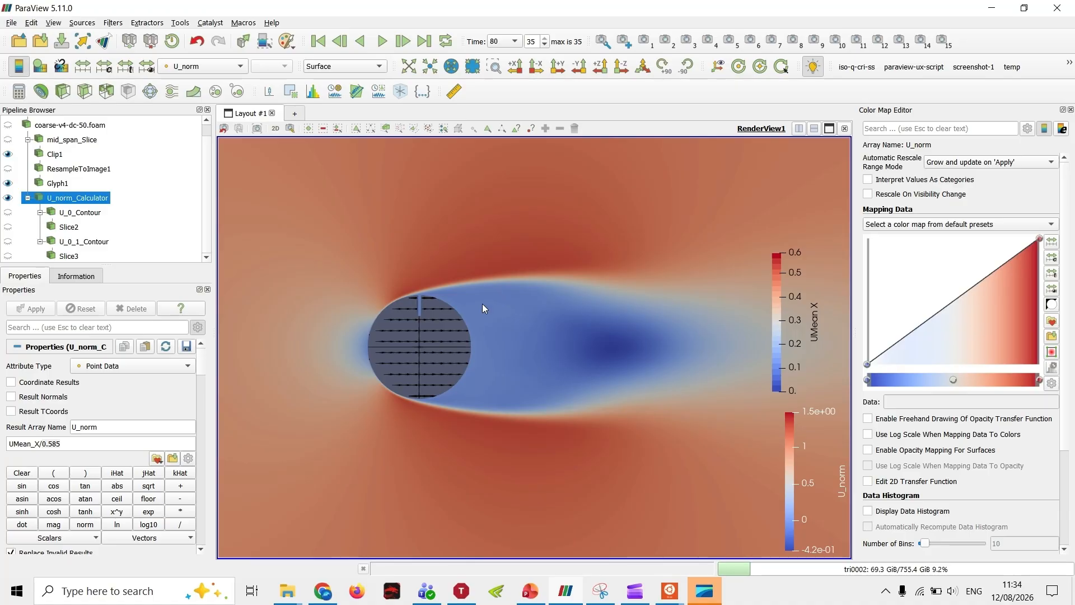
click(8, 198)
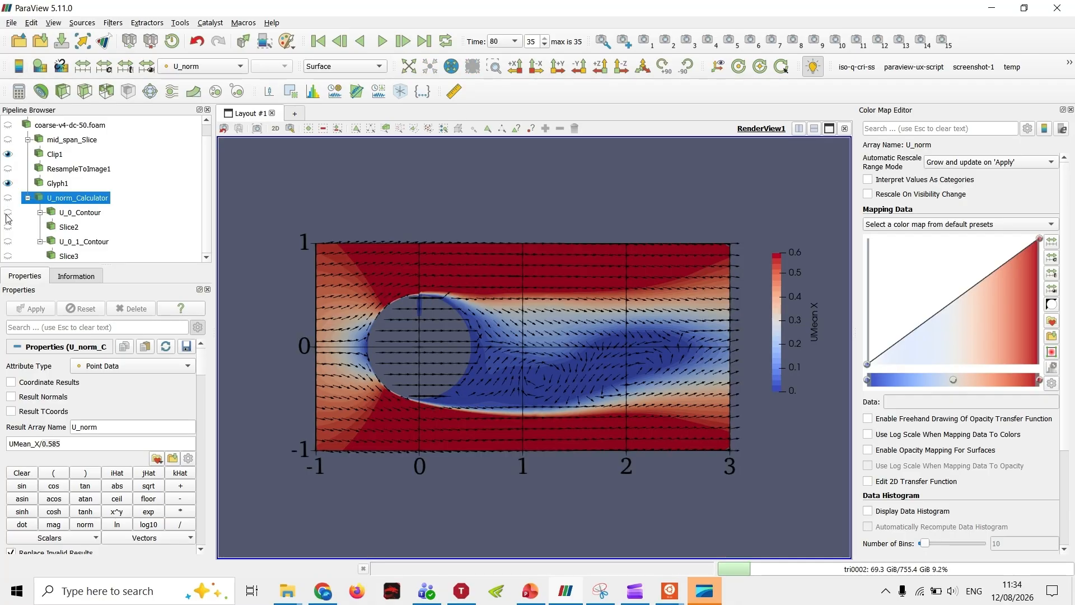
Step: Compare the U_0_Contour and U_0_1_Contour isosurfaces, and view U_0_1_Contour alone in an isometric view
click(8, 213)
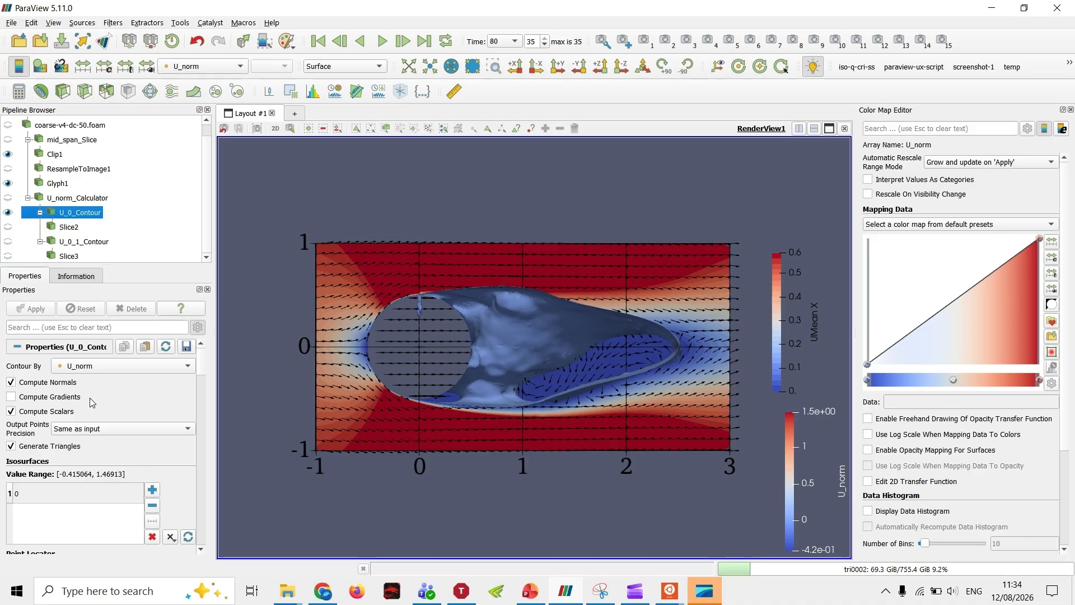
click(8, 241)
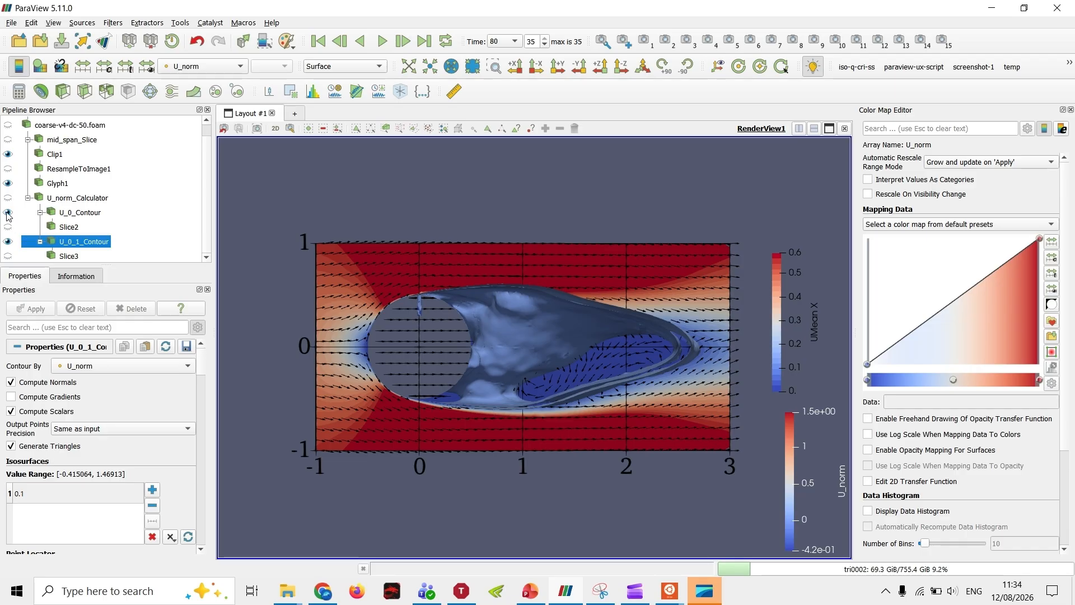
click(8, 212)
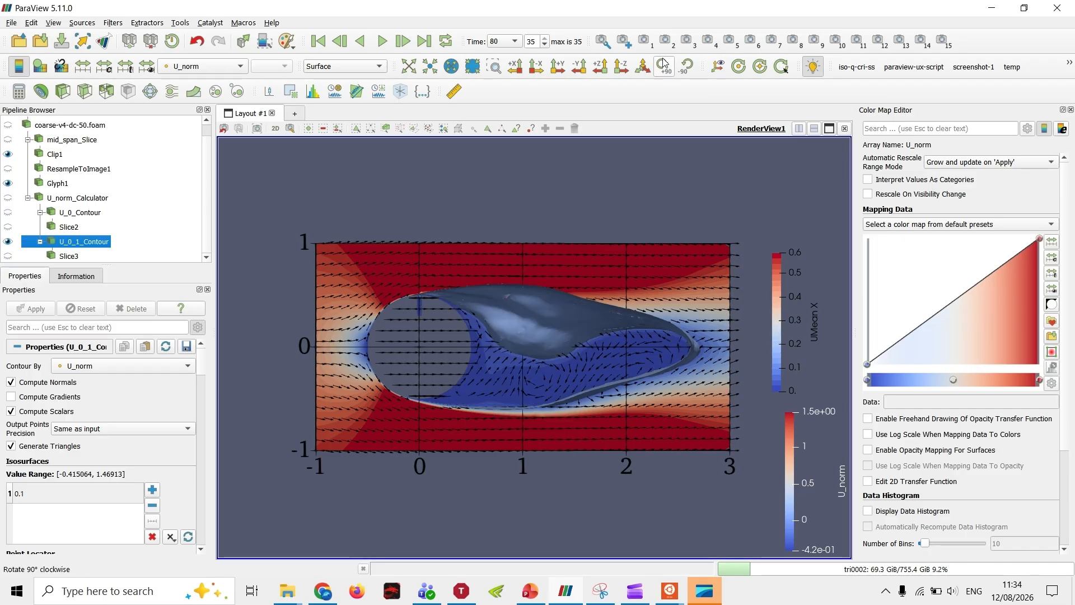
click(642, 66)
scroll(556, 363, up, 5)
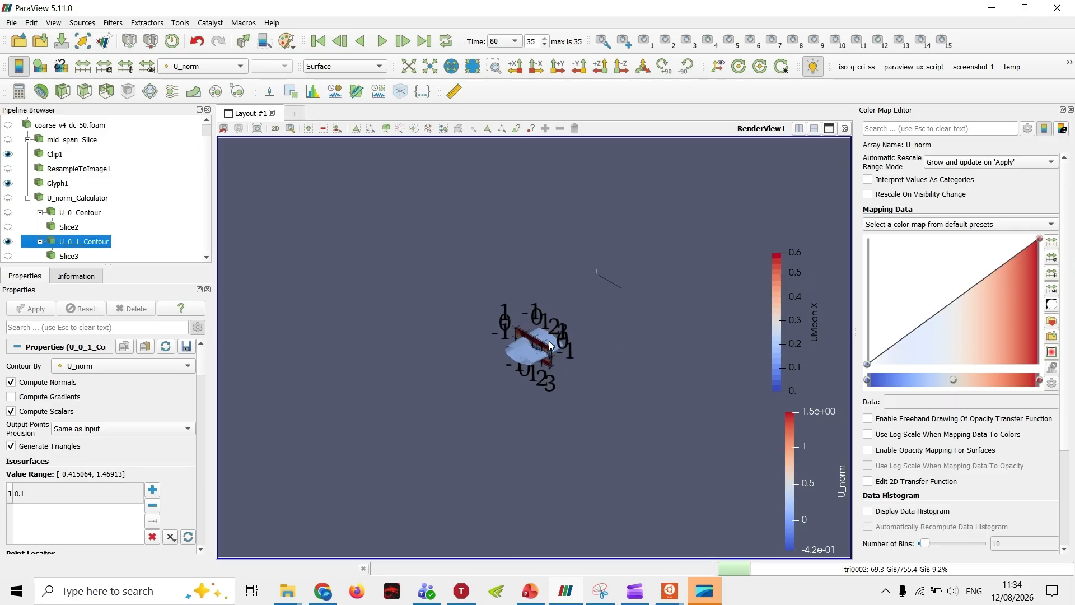
Step: Show Slice2 in place of U_0_1_Contour and view the cylinder wake up close along the -Z direction
click(8, 241)
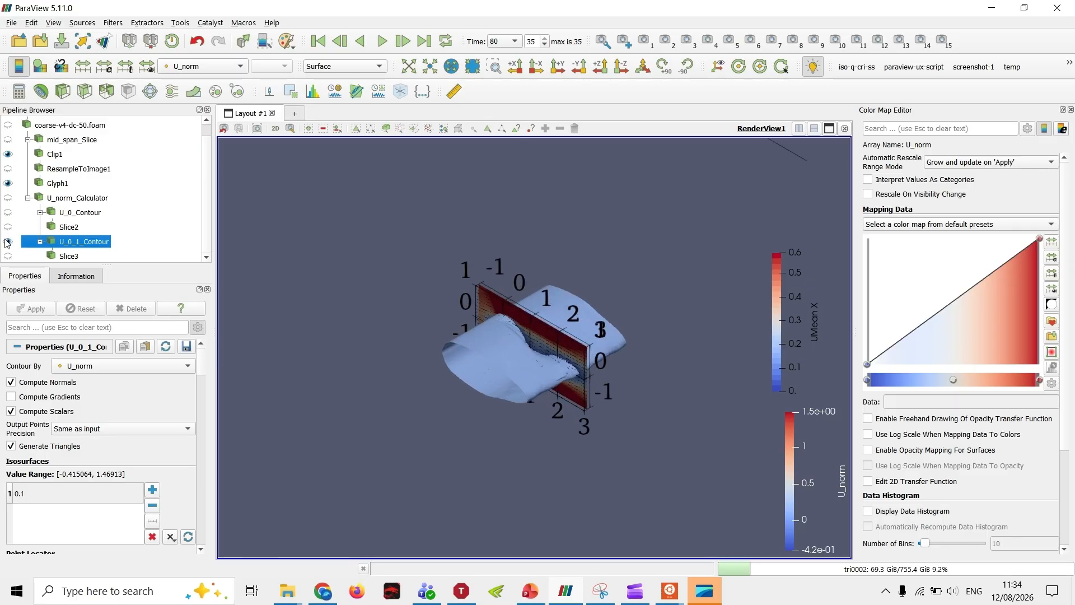
click(8, 227)
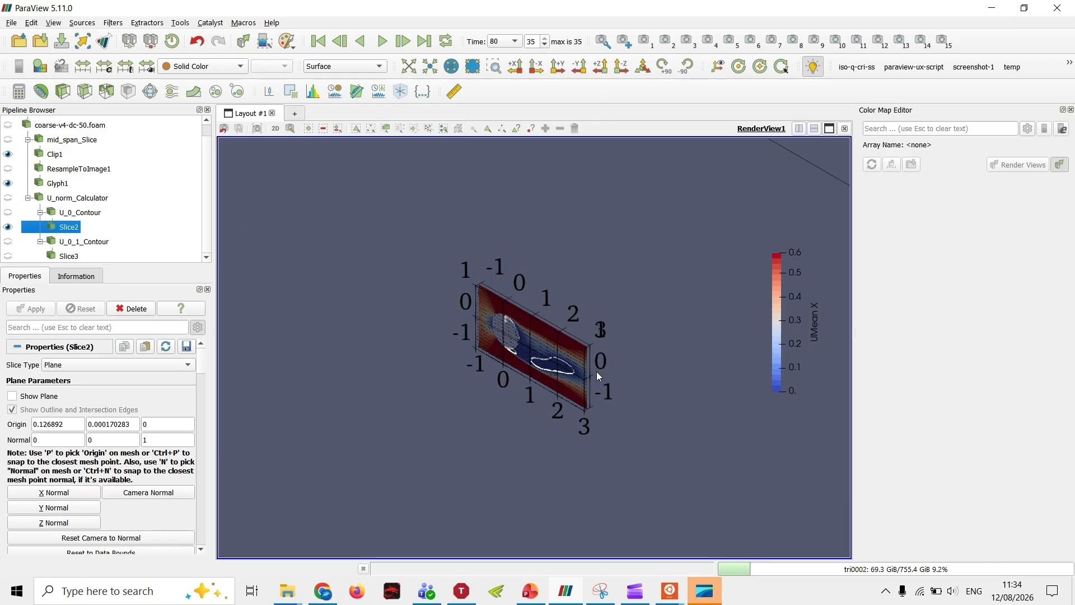
click(621, 66)
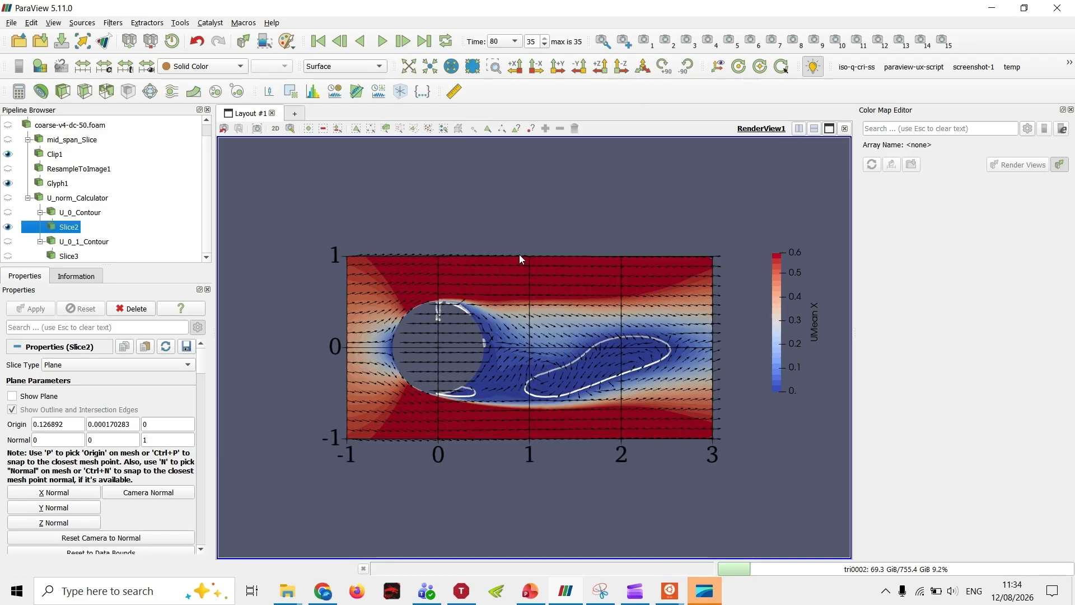
scroll(540, 402, up, 2)
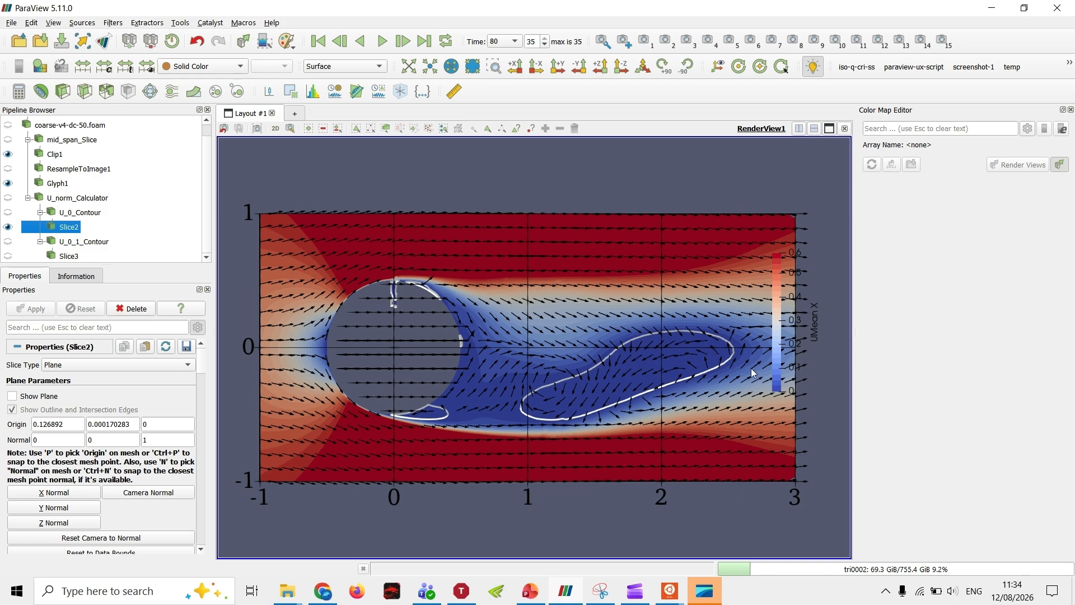
Step: Examine Slice2's slice settings, coloring options, and styling and lighting properties
scroll(103, 428, down, 8)
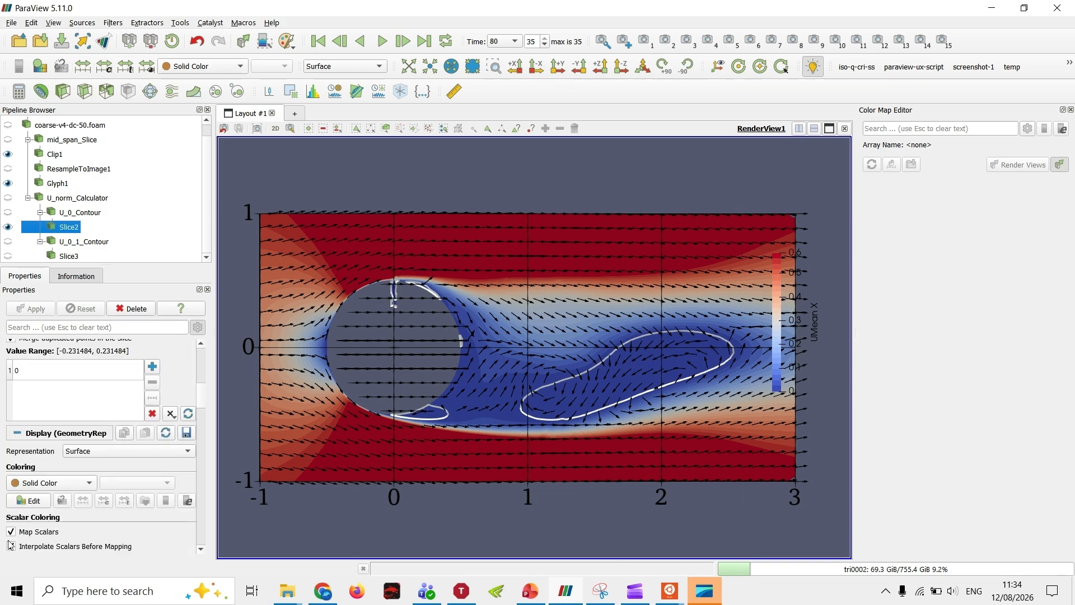
scroll(25, 559, up, 5)
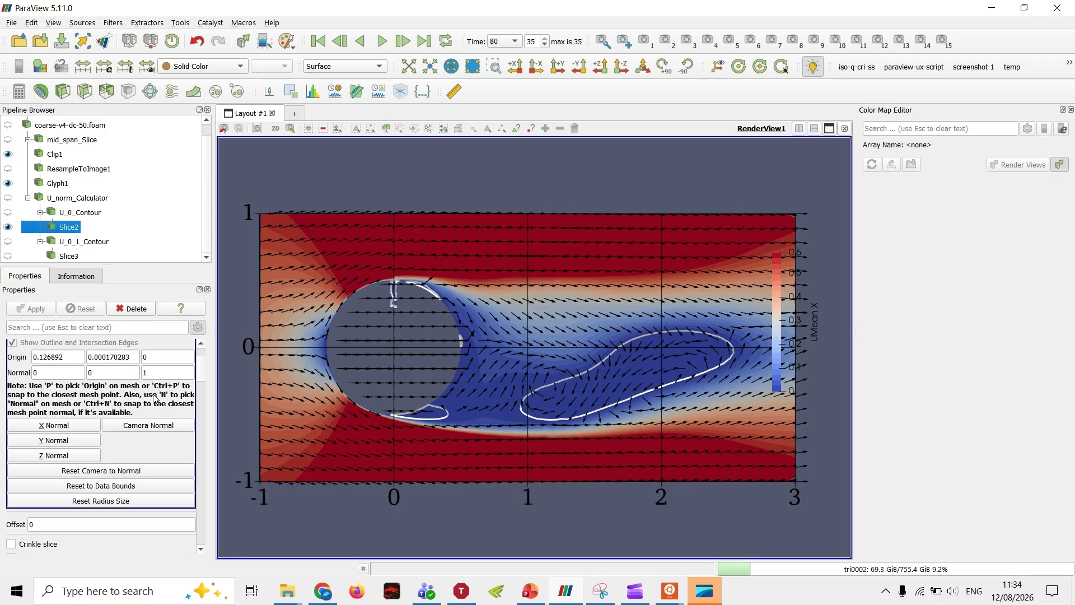
click(226, 66)
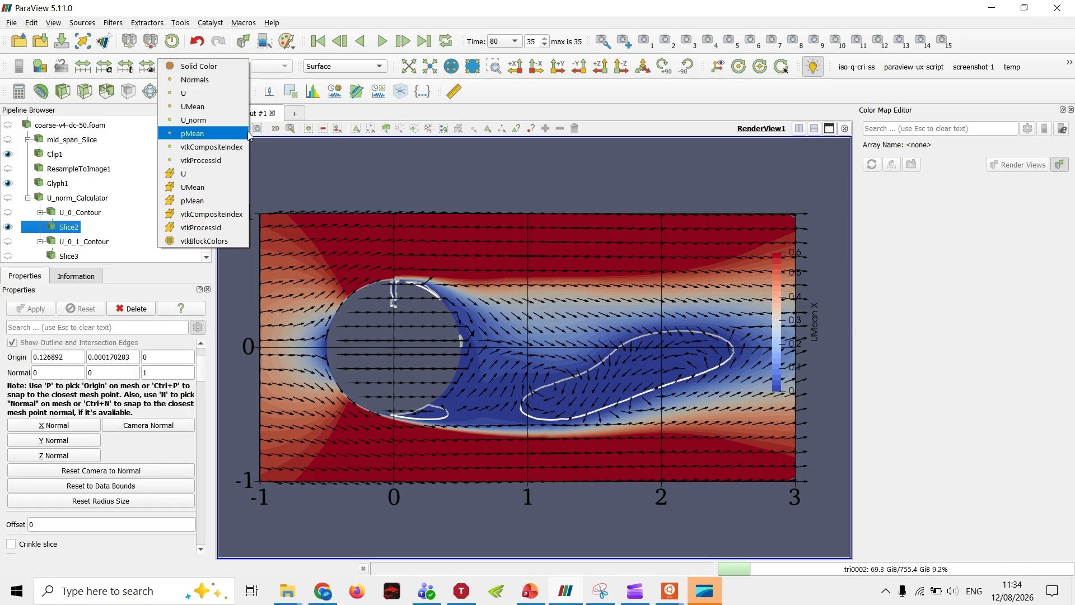
click(465, 206)
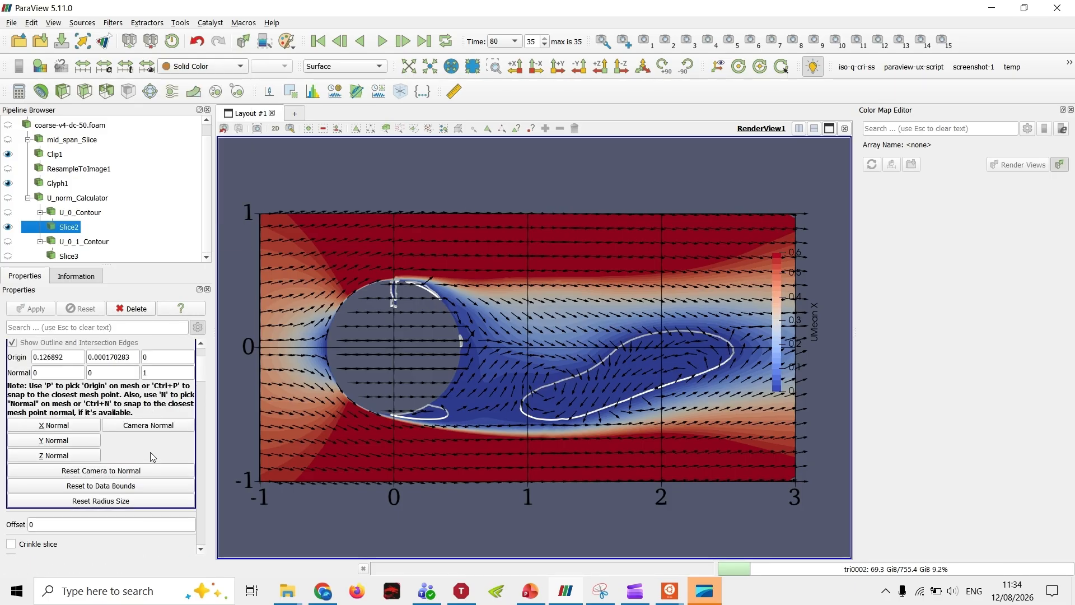
scroll(140, 446, down, 5)
scroll(140, 446, down, 5)
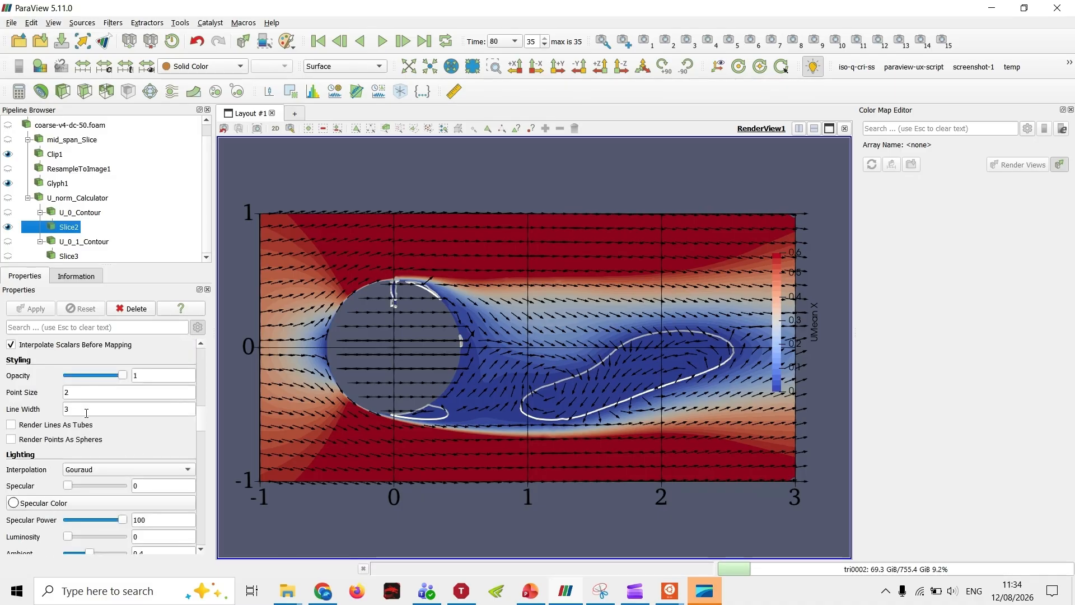
scroll(135, 489, down, 3)
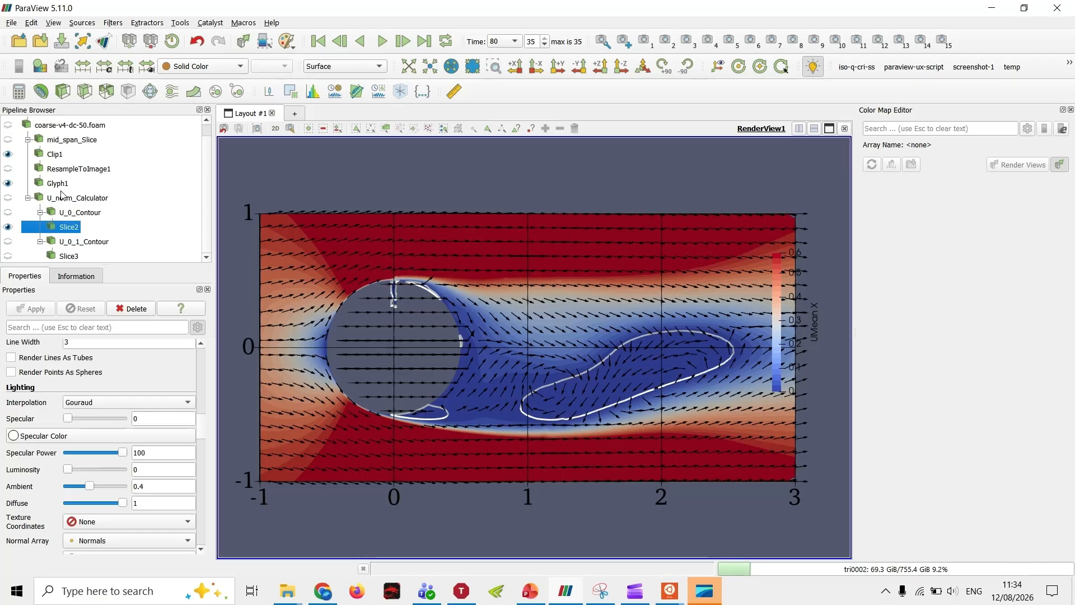
Step: Set the ambient lighting of Clip1 to 0.4 to brighten its UMean colors
scroll(101, 495, down, 20)
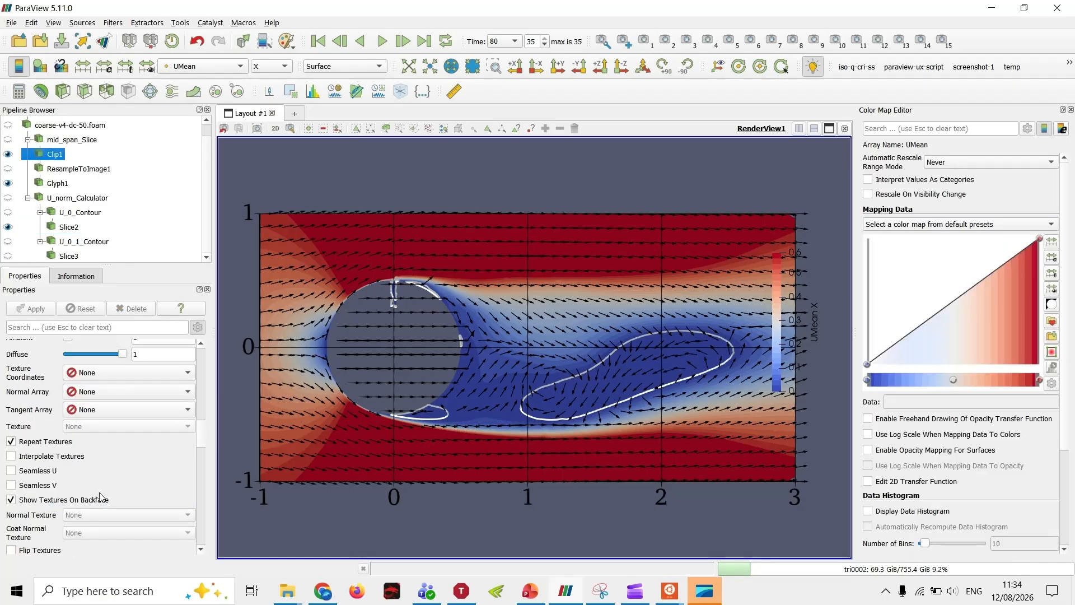
scroll(110, 496, up, 10)
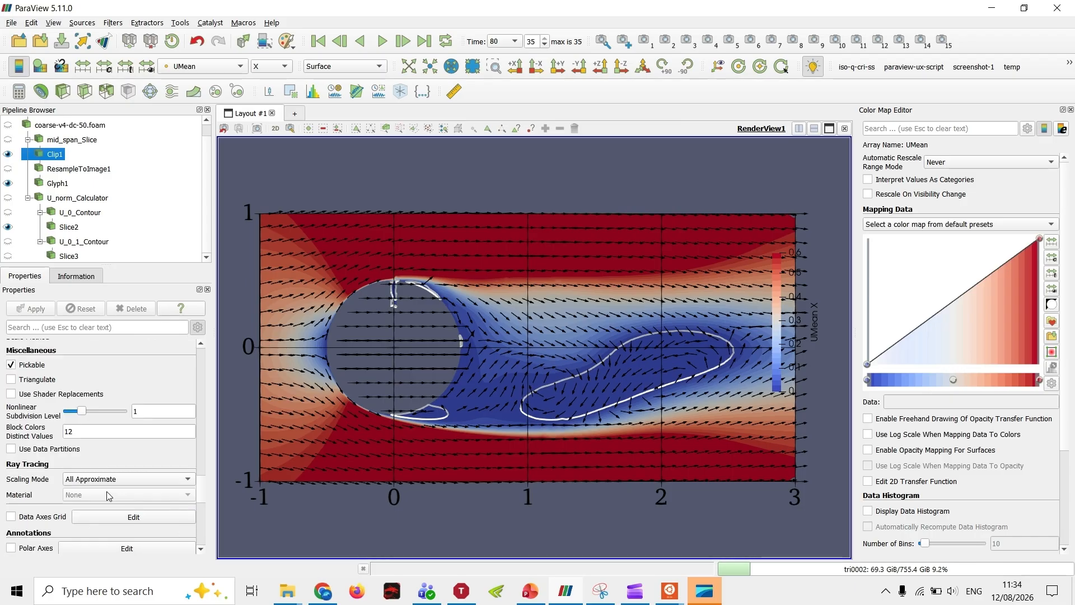
double_click(162, 440)
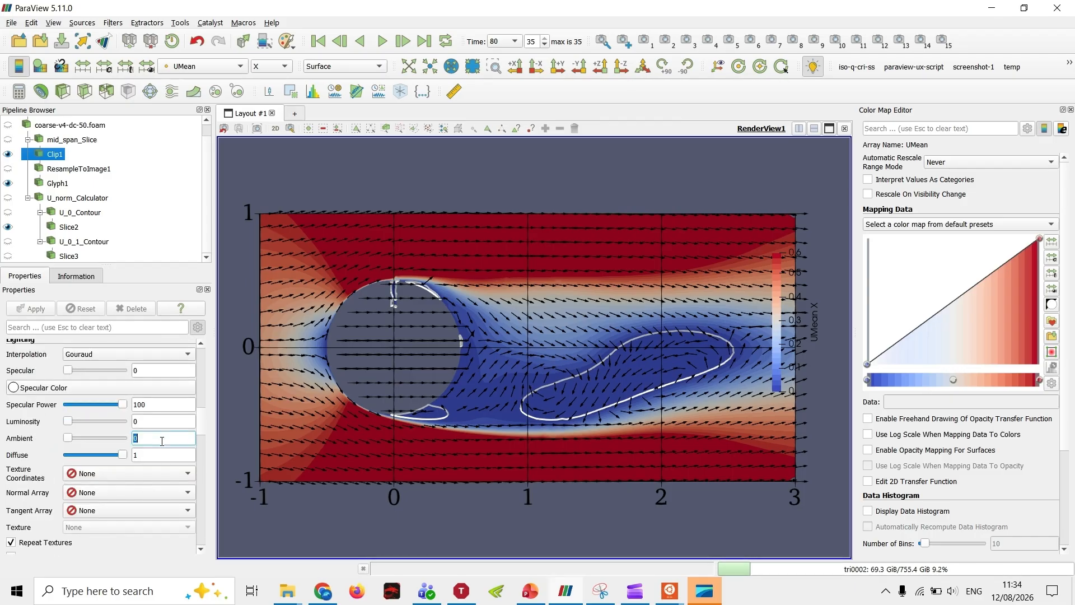
text(0.4)
key(Return)
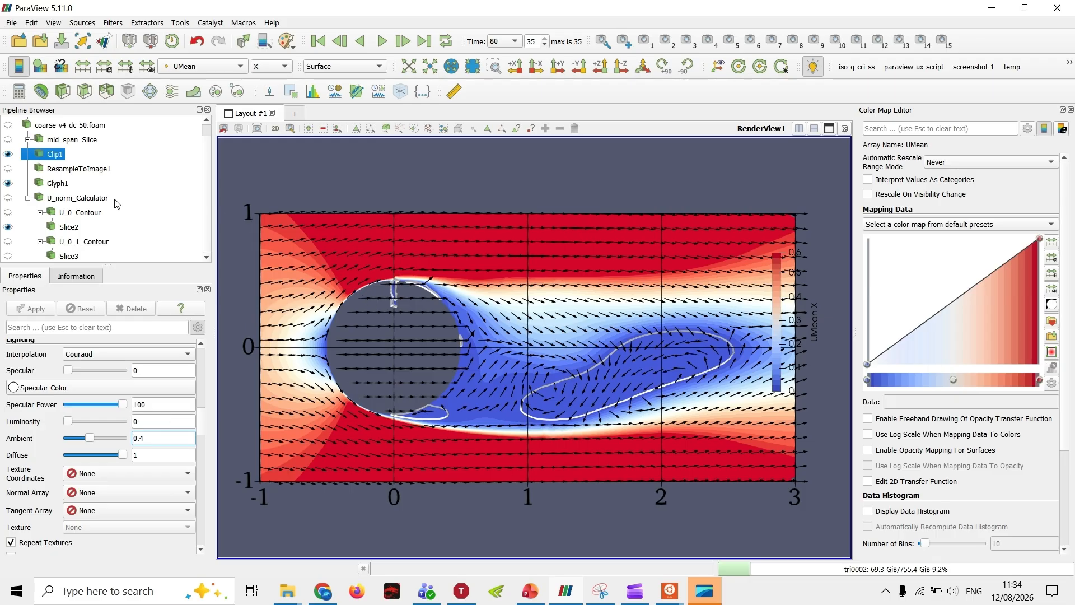
Step: Show Slice3's contour line together with Slice2 over the clip and glyphs
click(6, 256)
scroll(189, 389, down, 4)
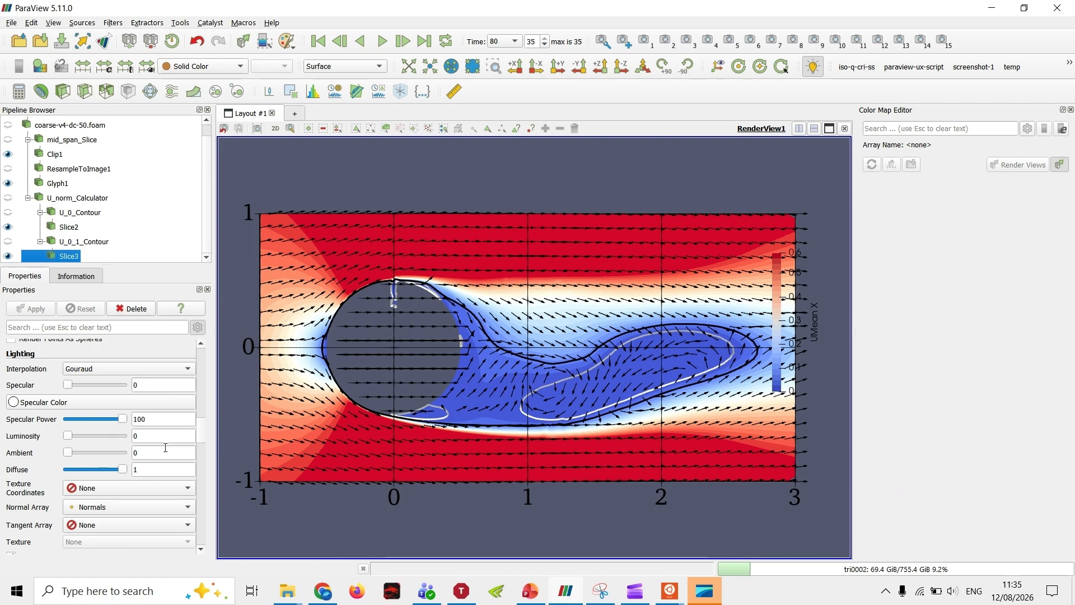
scroll(474, 452, down, 5)
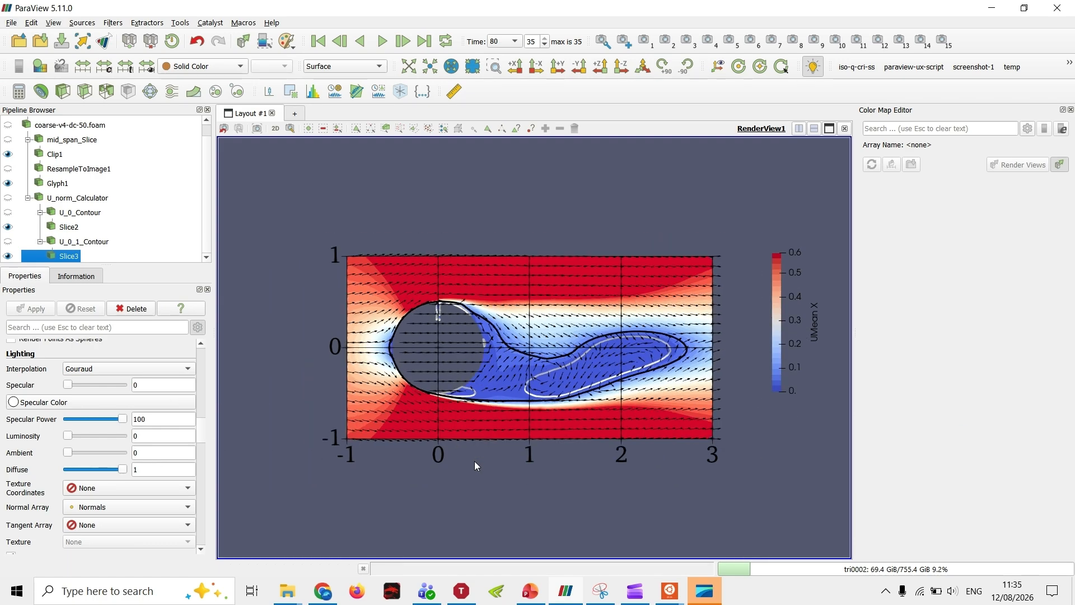
drag(474, 404, 468, 444)
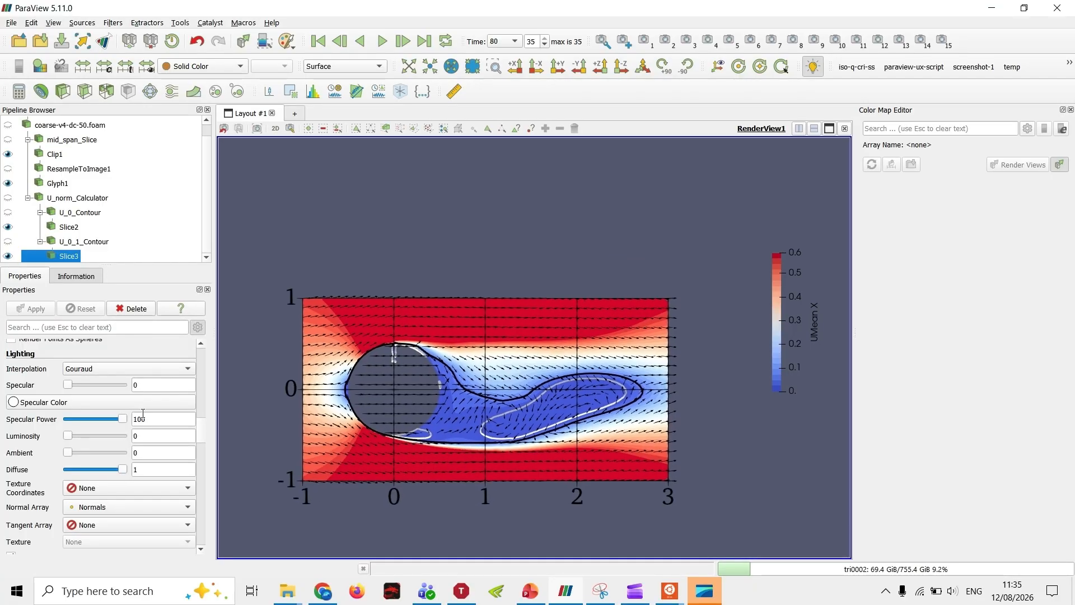
Step: Stop using the color palette for the render view background and confirm #54596d as its single color
scroll(120, 413, down, 12)
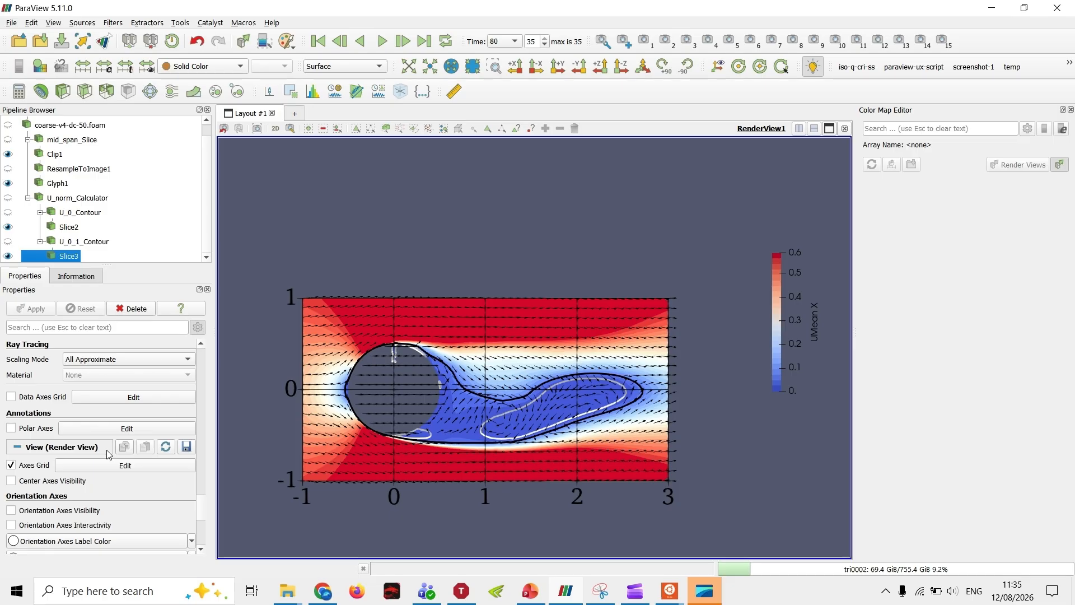
scroll(109, 454, down, 6)
click(56, 476)
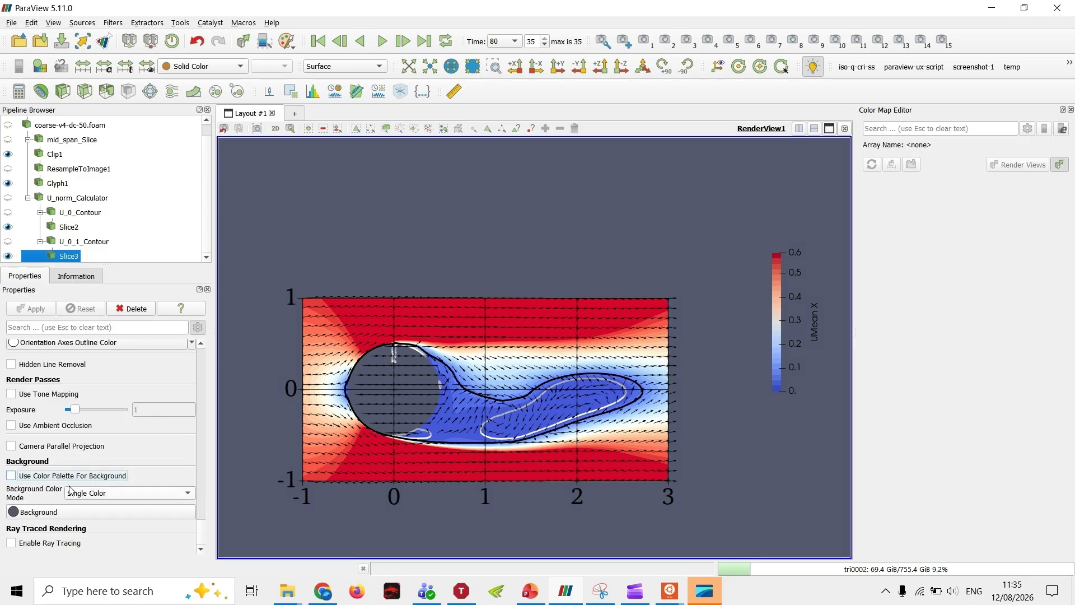
click(39, 512)
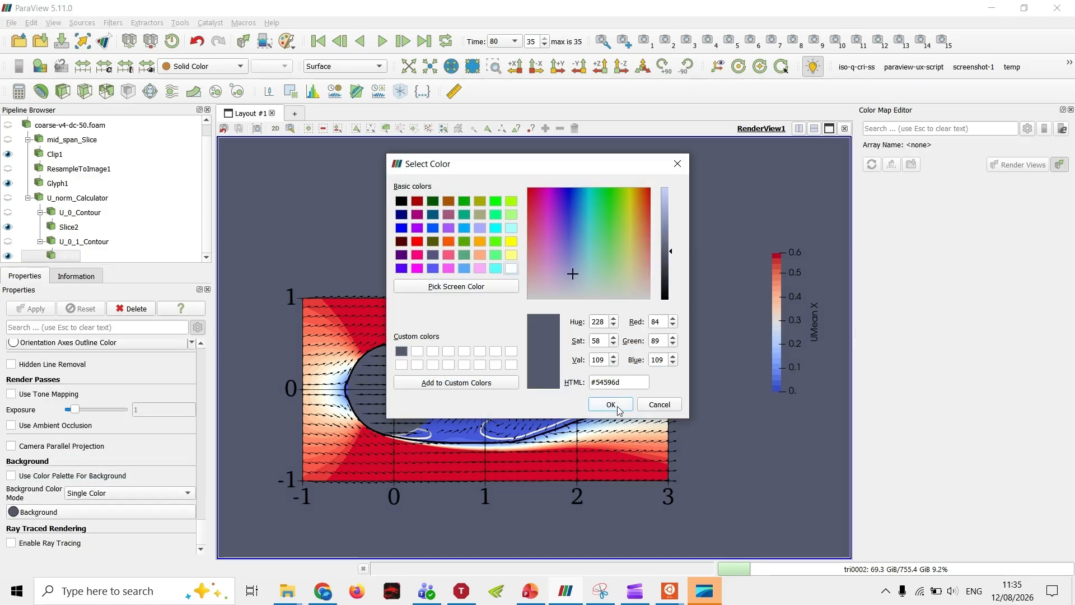
click(611, 404)
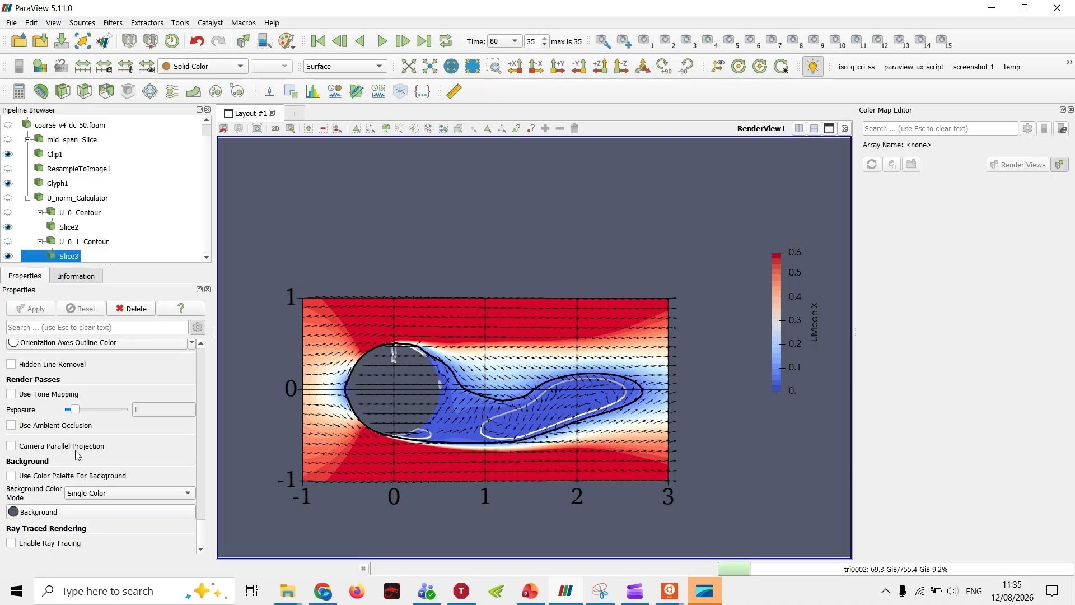
Step: Change the render view background color to white (#ffffff)
click(85, 512)
click(511, 269)
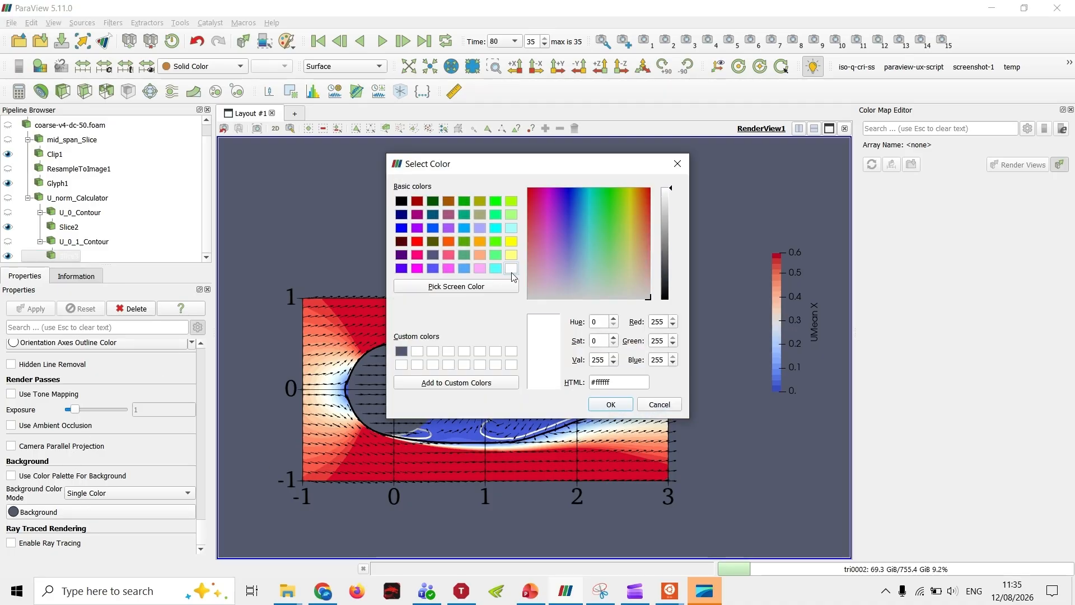
click(611, 407)
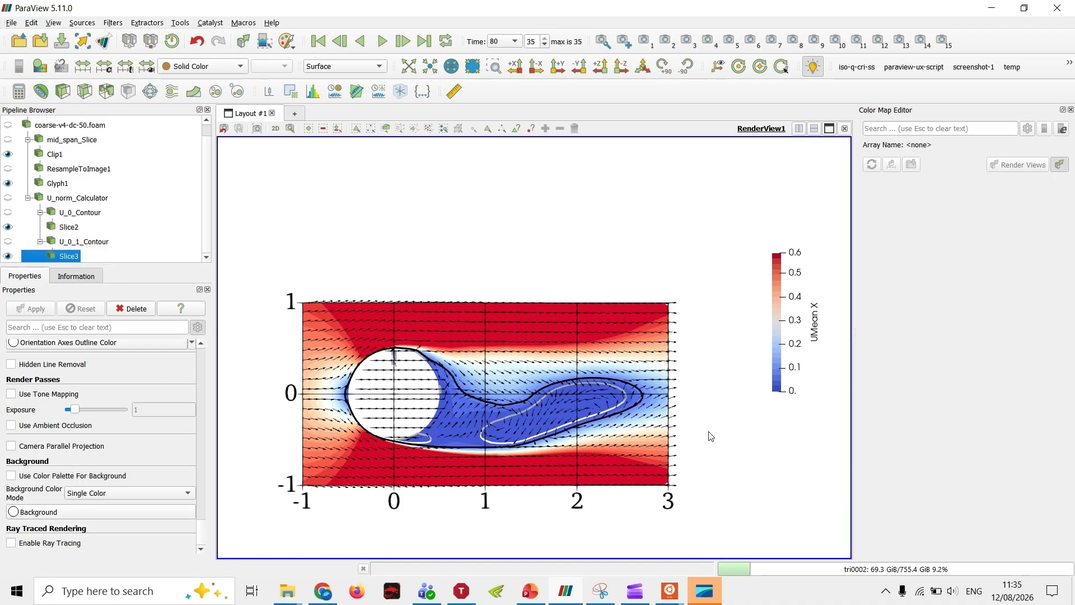
mouse_move(709, 436)
mouse_down()
mouse_move(700, 431)
mouse_move(698, 452)
mouse_up()
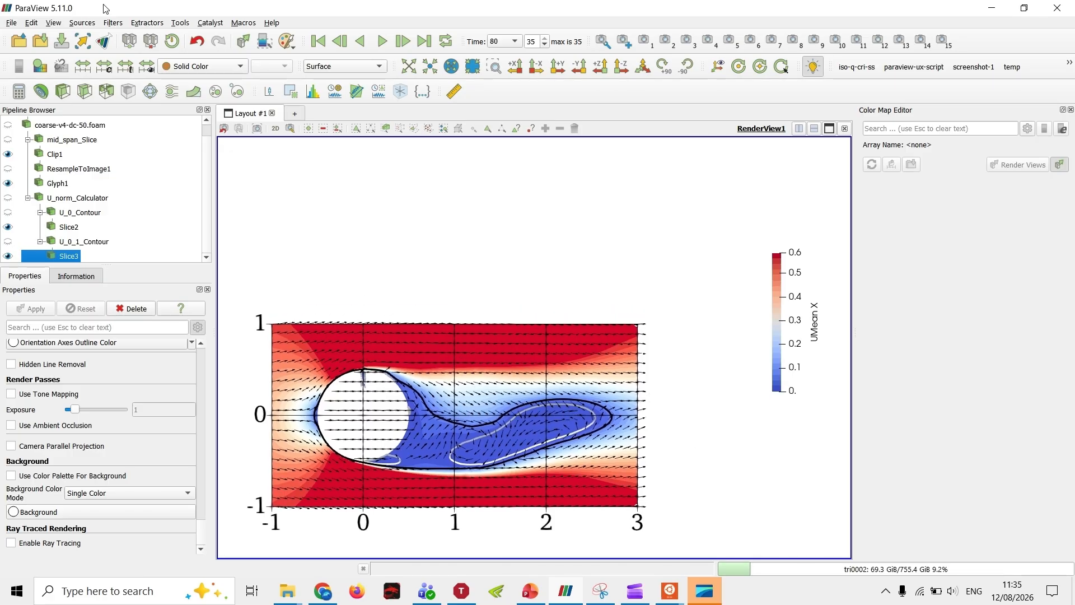
Step: Preview the layout at 1280 x 720 (HD) and position the whole plot inside the preview frame
click(54, 24)
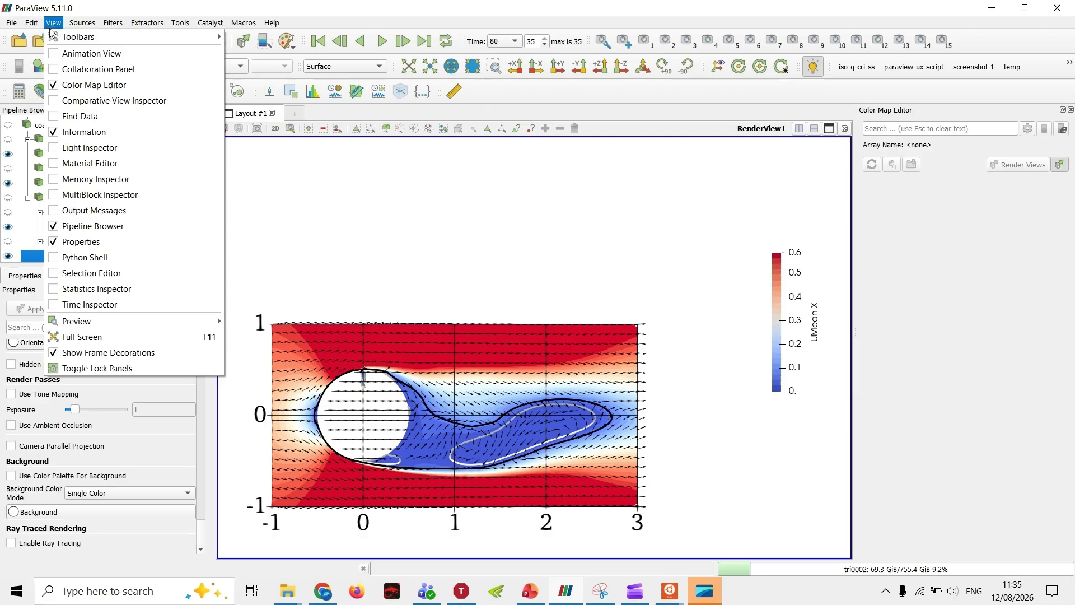
mouse_move(140, 321)
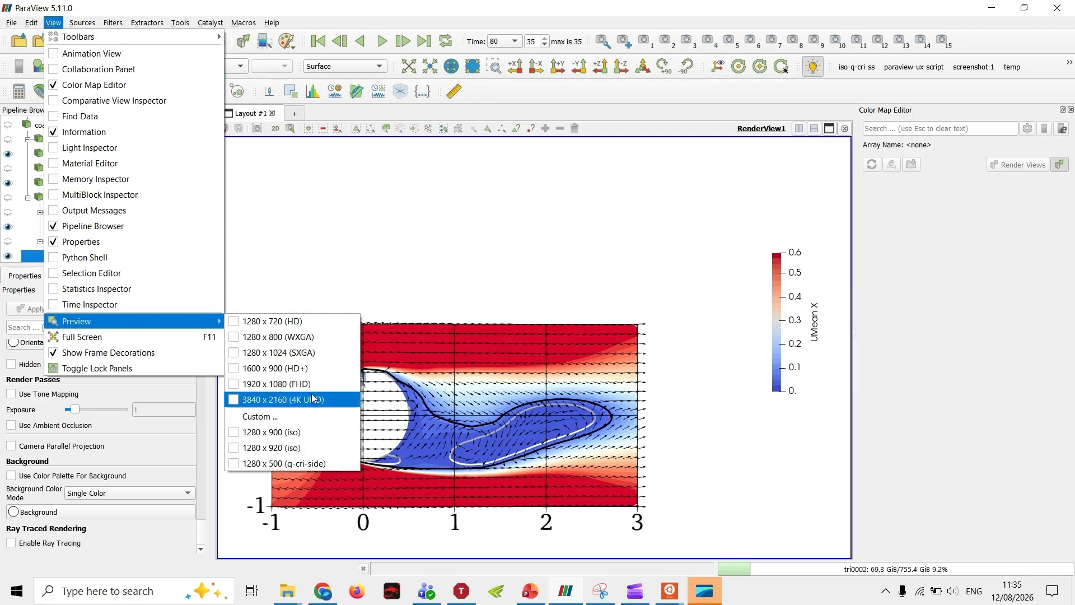
click(305, 325)
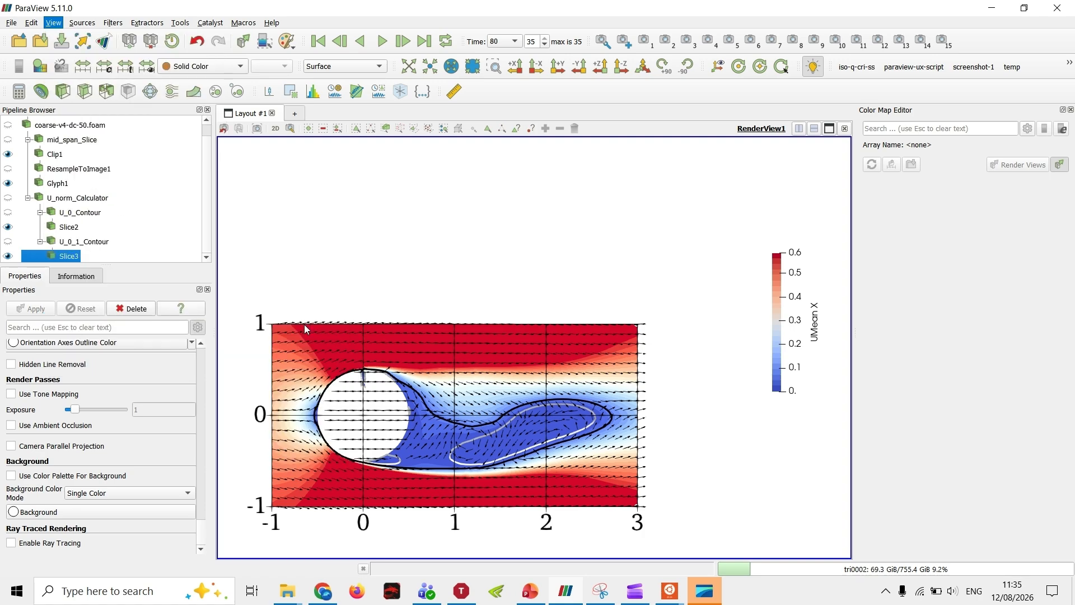
scroll(427, 355, up, 2)
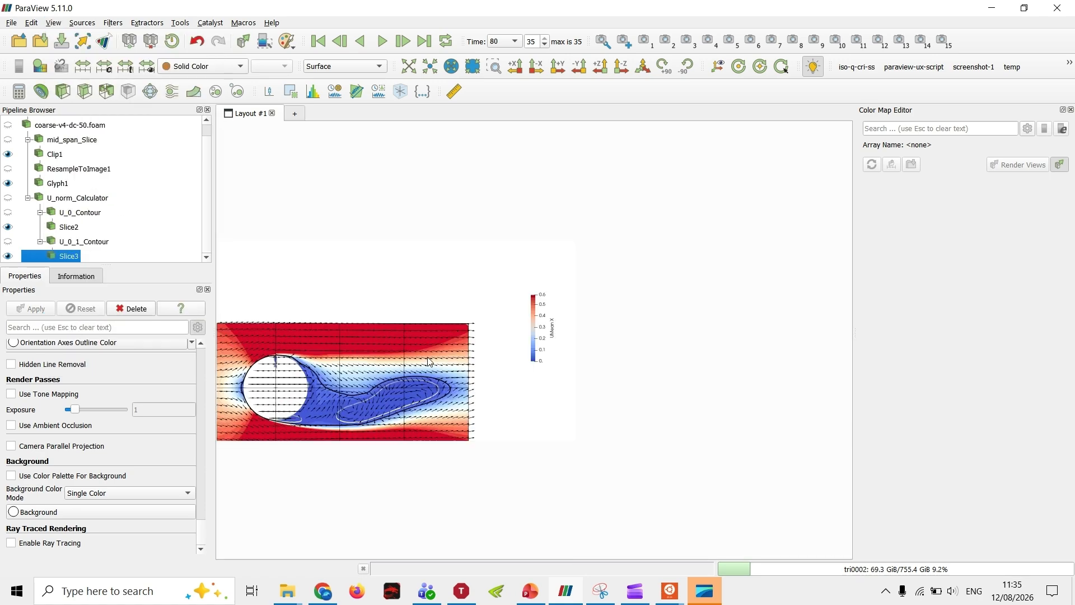
middle_drag(426, 355, 463, 322)
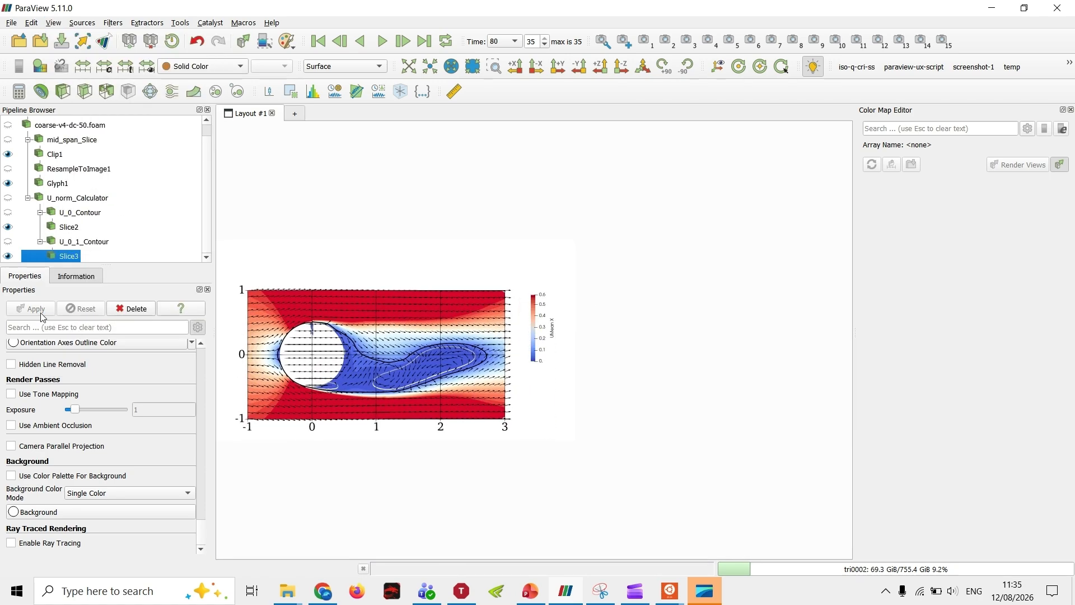
Step: Set the background to the saved grey custom color and enlarge the plot within the preview frame
click(52, 513)
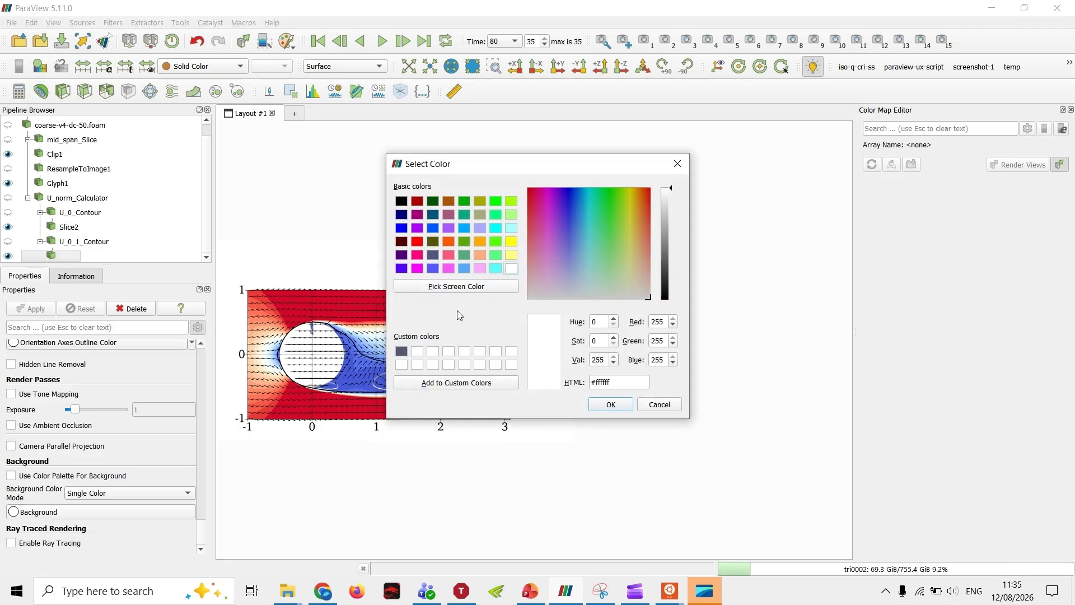
click(403, 353)
click(611, 404)
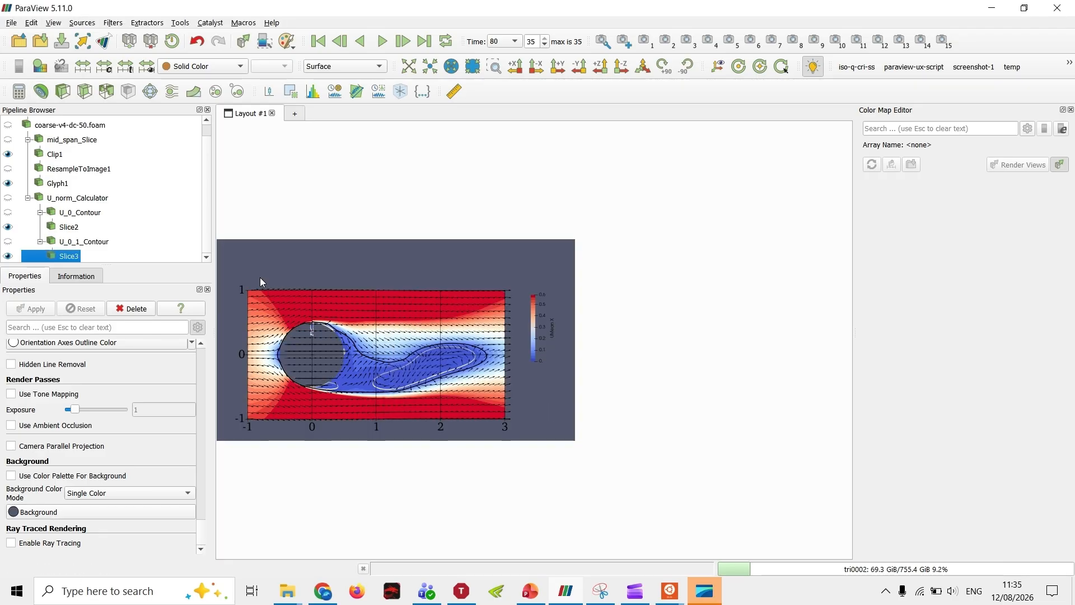
middle_drag(320, 268, 336, 256)
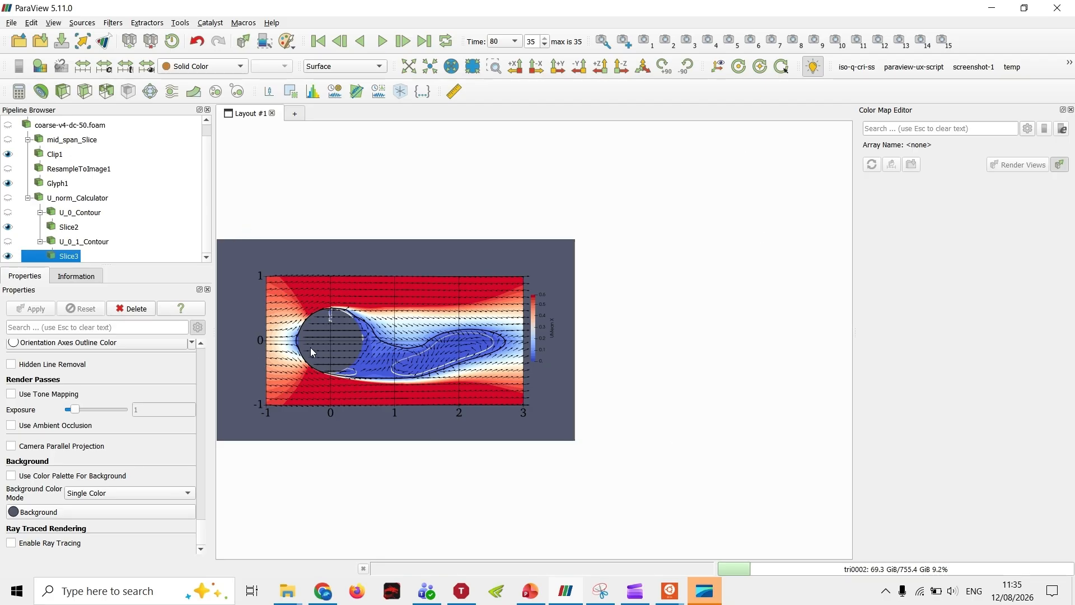
scroll(310, 347, up, 3)
middle_drag(332, 346, 330, 347)
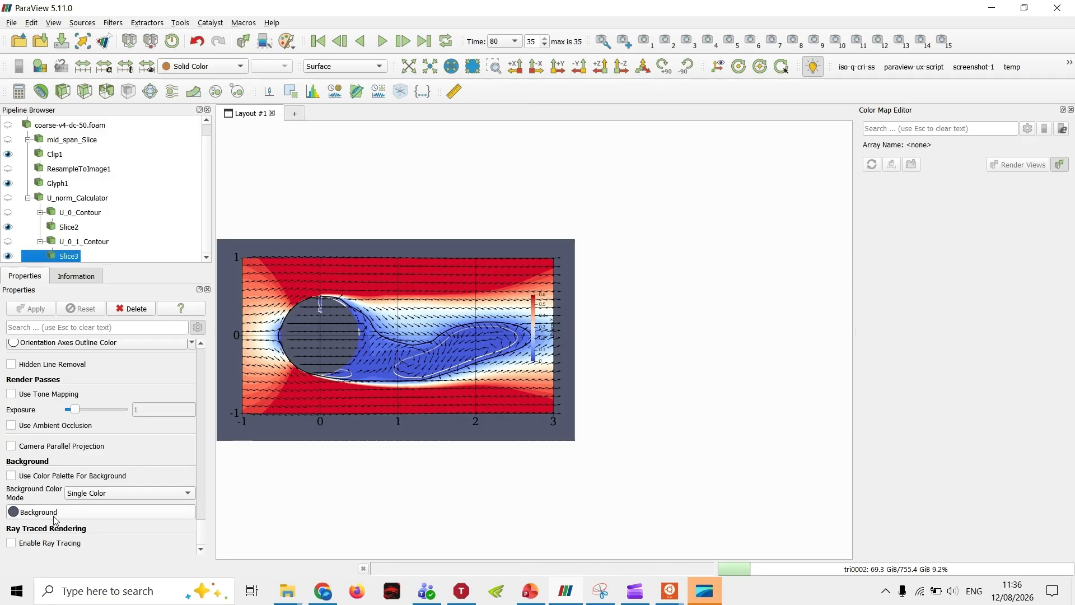
Step: Turn off the 1280 x 720 (HD) preview and review the other available preview resolutions
click(56, 23)
mouse_move(144, 320)
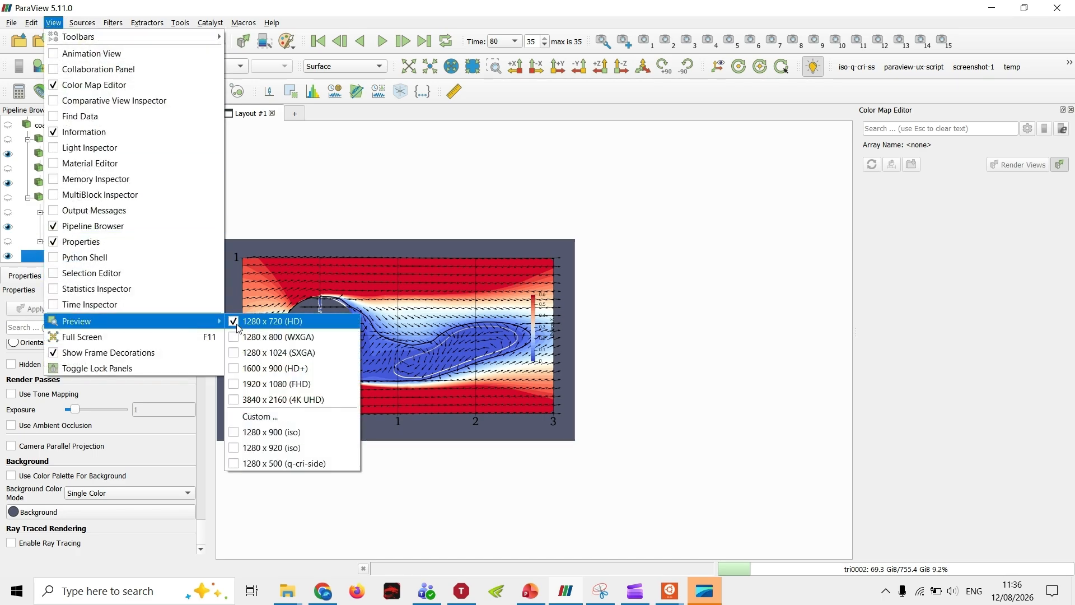
click(237, 328)
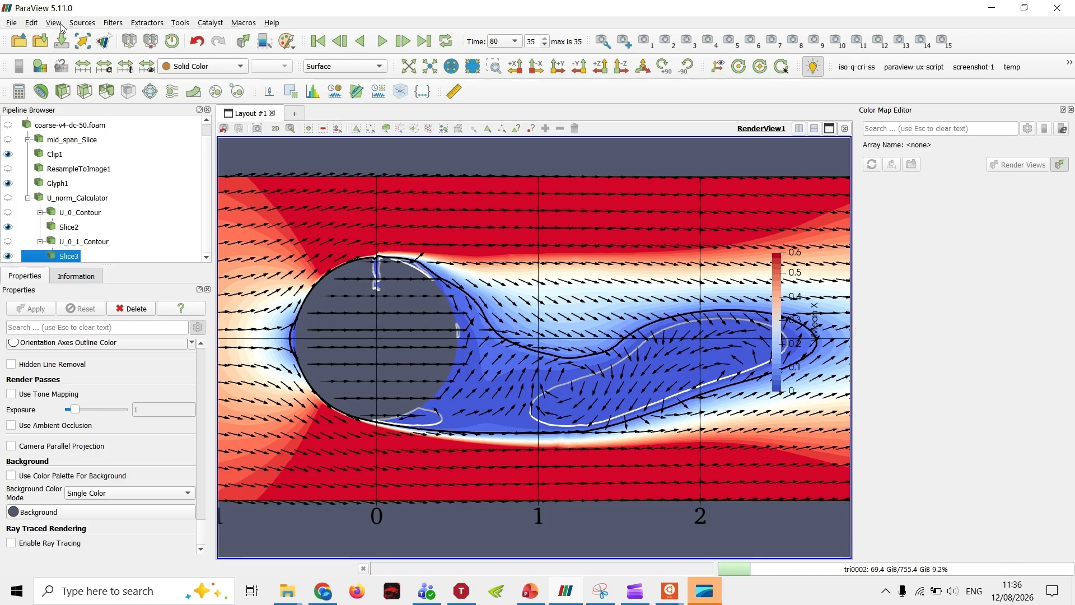
click(58, 25)
mouse_move(106, 323)
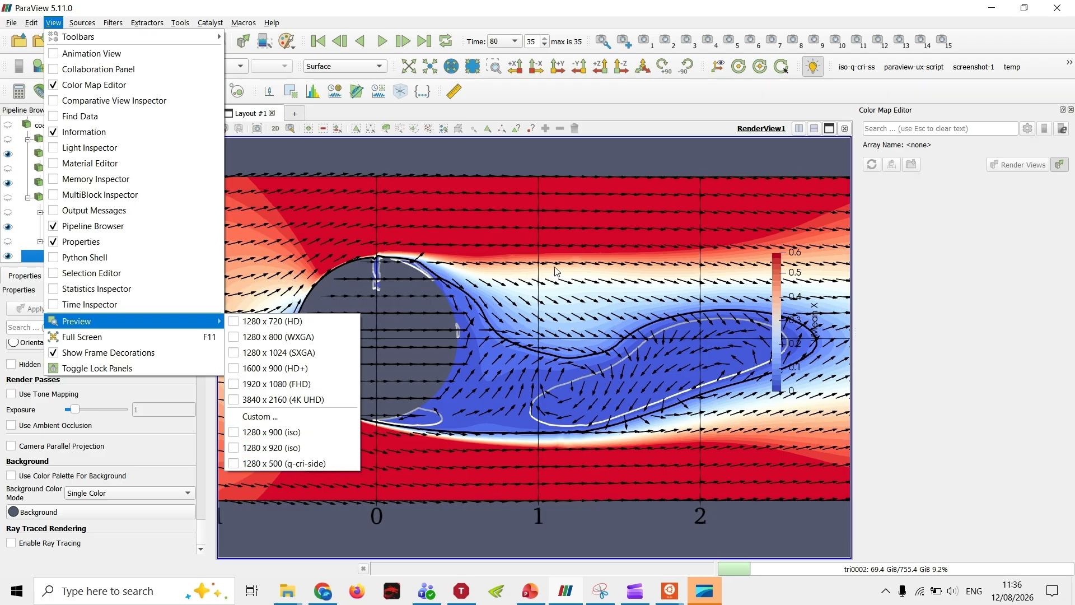
click(533, 191)
Step: Fit the whole plot in the view with the UMean X color legend closer beside it, and select Clip1
scroll(544, 314, down, 2)
middle_drag(586, 317, 528, 333)
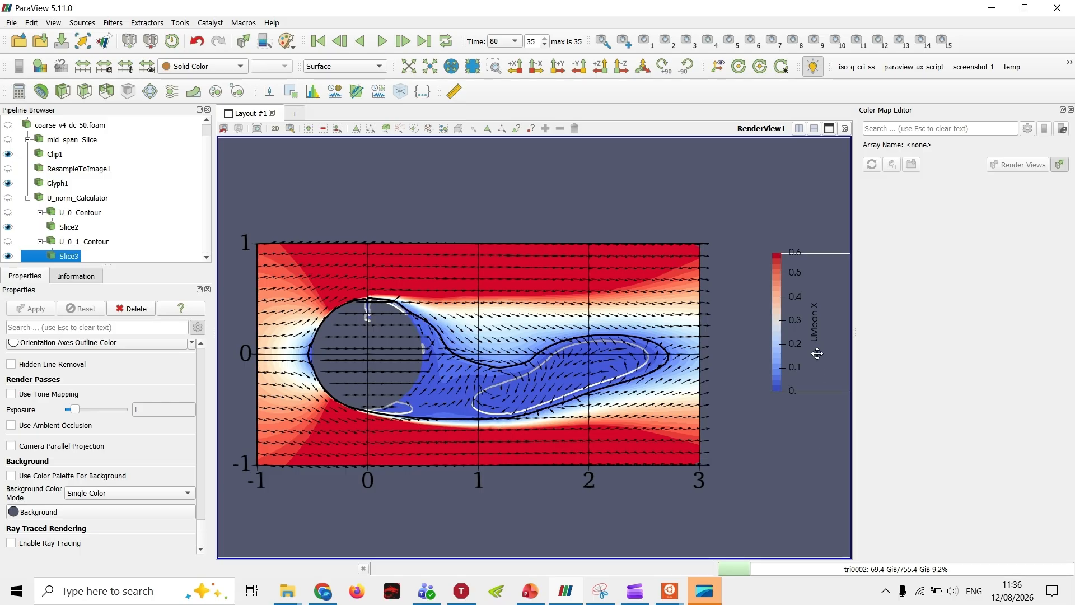
drag(816, 352, 794, 364)
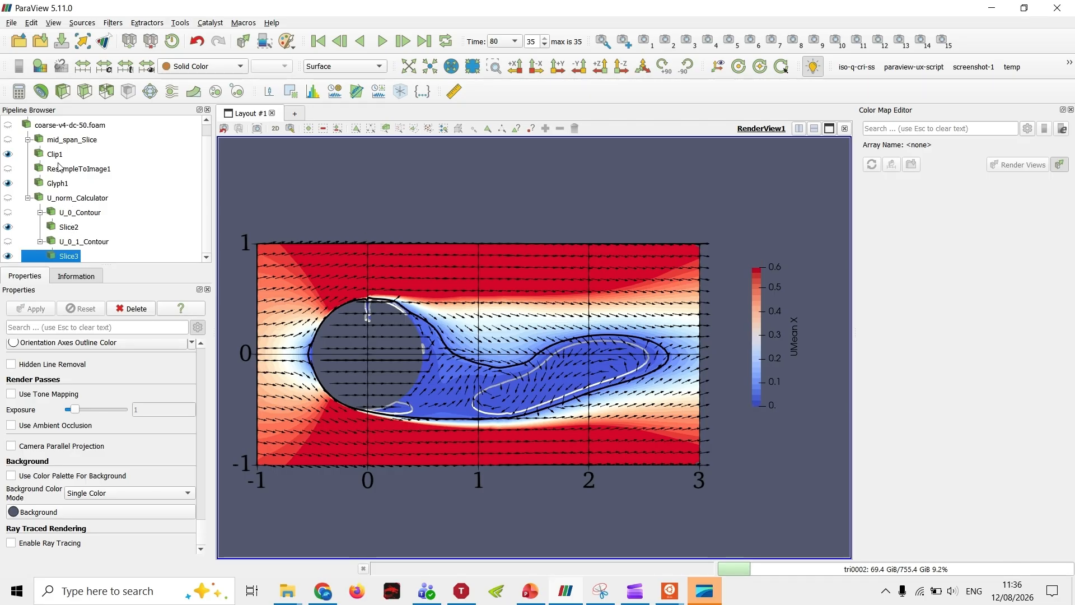
click(135, 154)
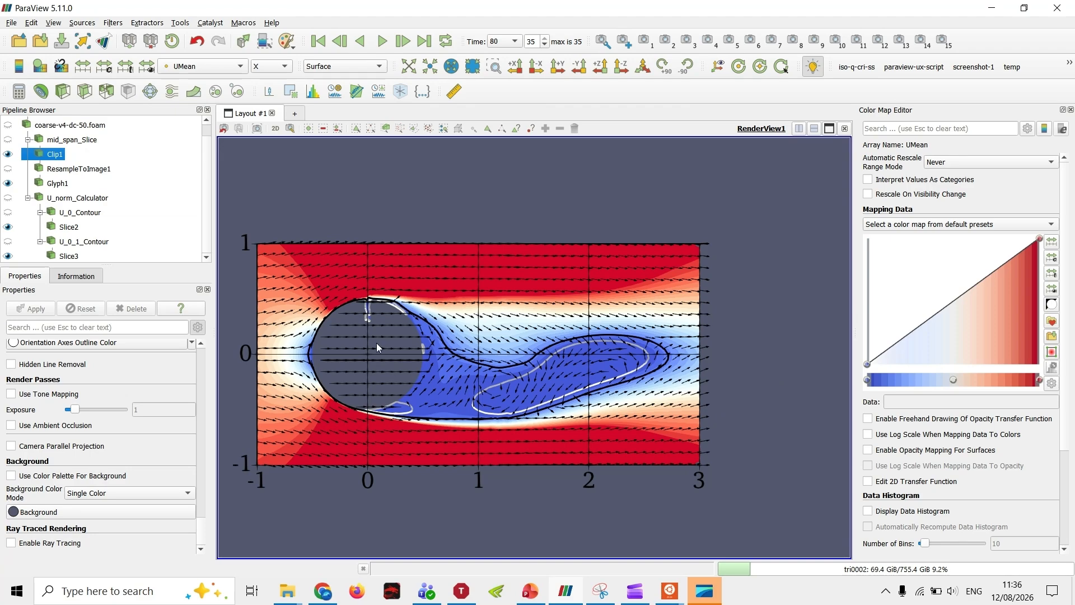
Step: Show the UMean X color legend, try it horizontally over the view, and return it upright to the right of the plot
drag(376, 342, 407, 389)
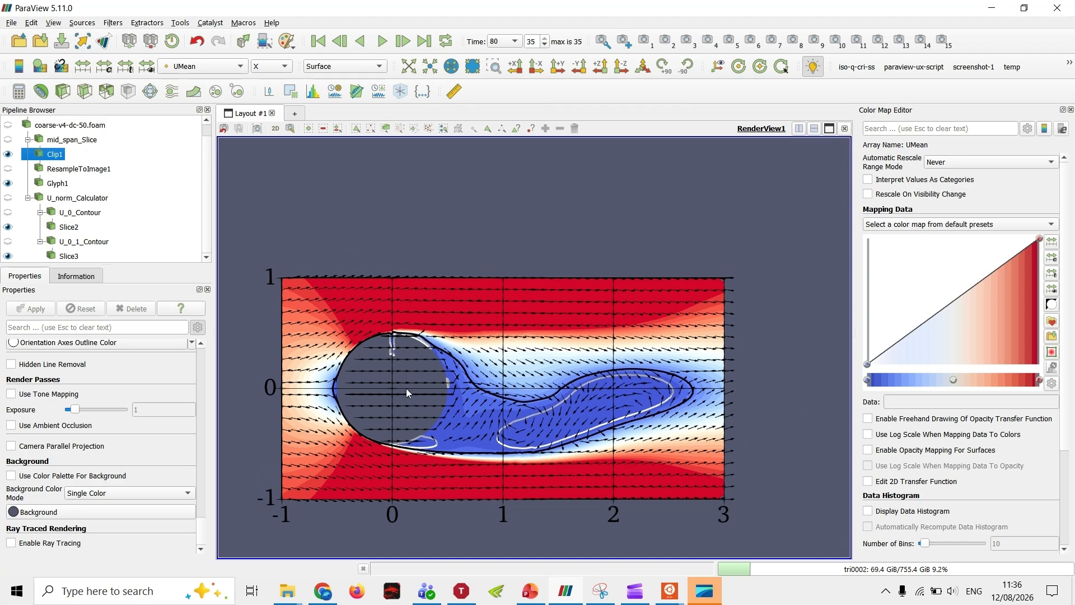
click(18, 66)
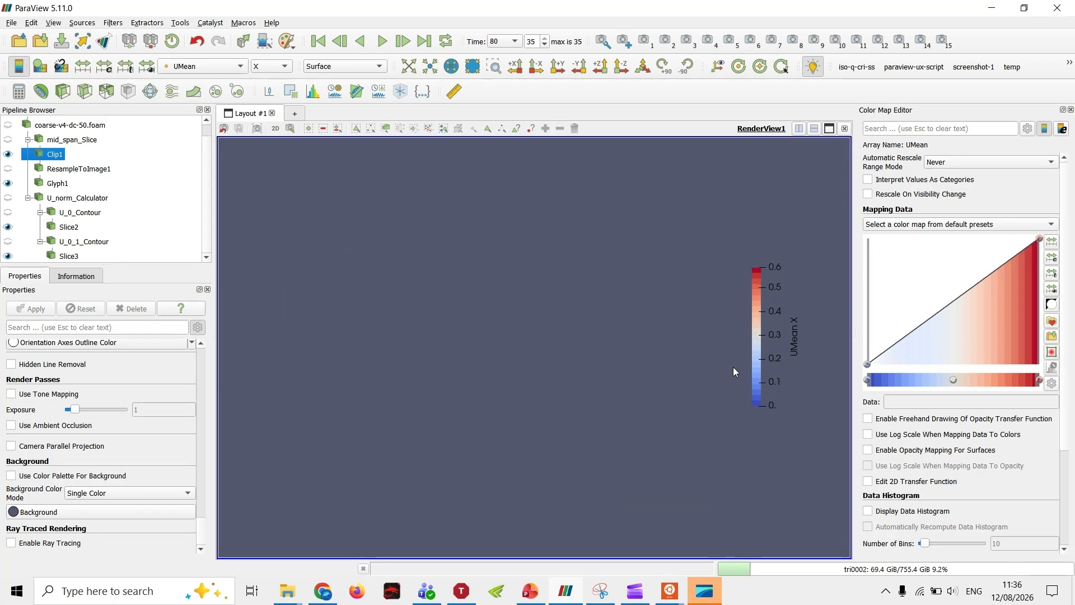
drag(777, 331, 428, 294)
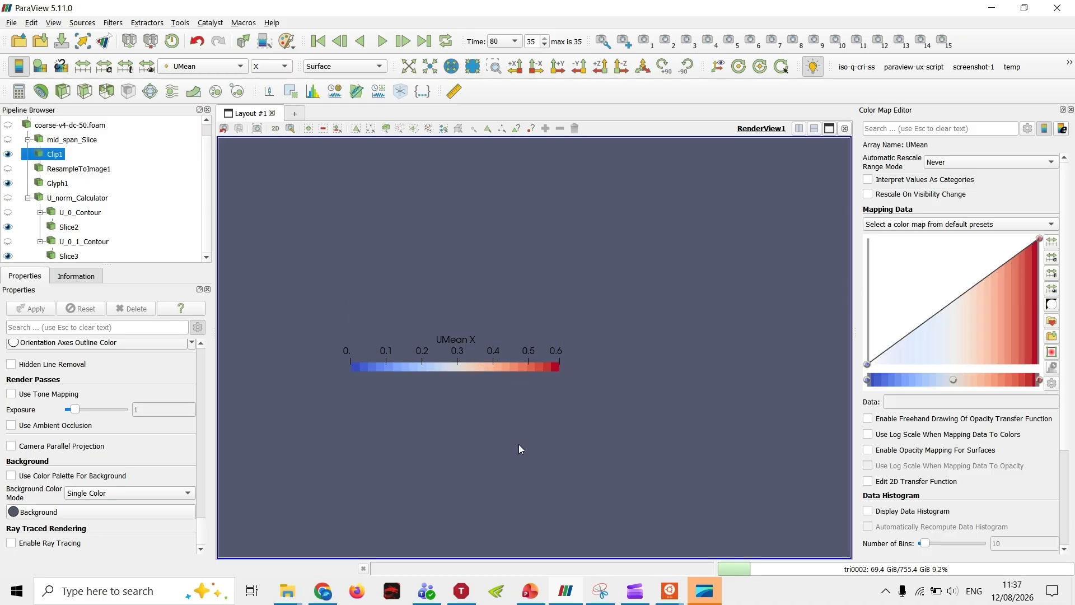
drag(359, 472, 655, 449)
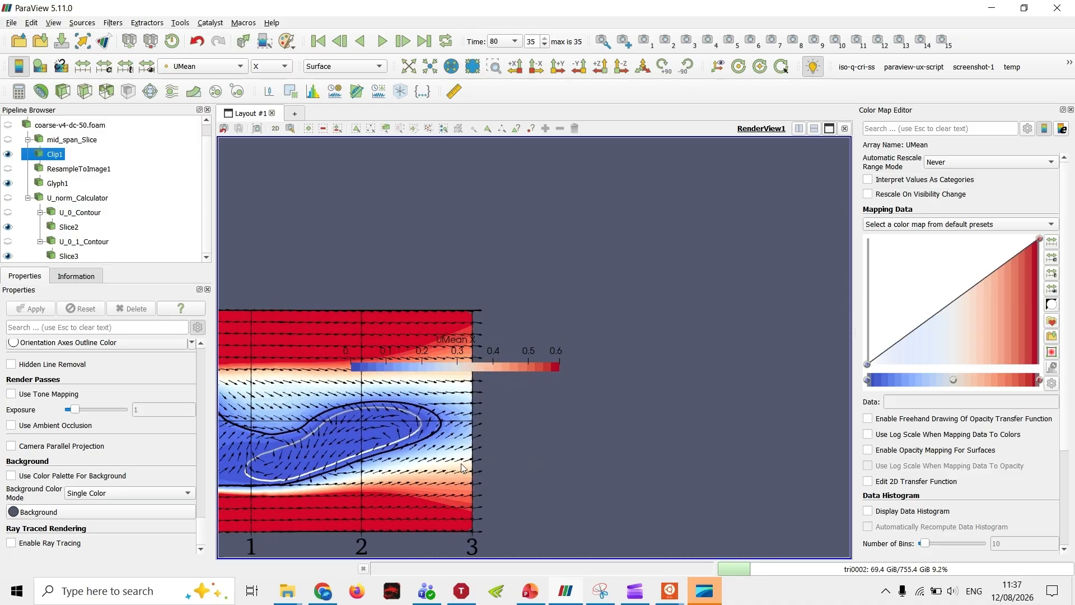
drag(468, 357, 613, 348)
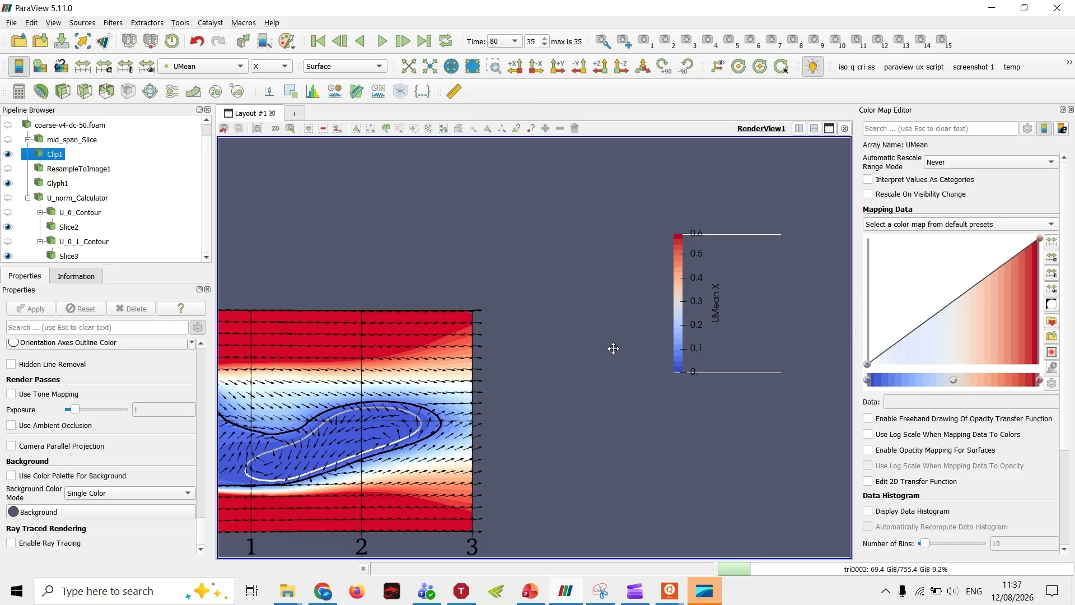
drag(502, 345, 660, 340)
scroll(660, 340, down, 1)
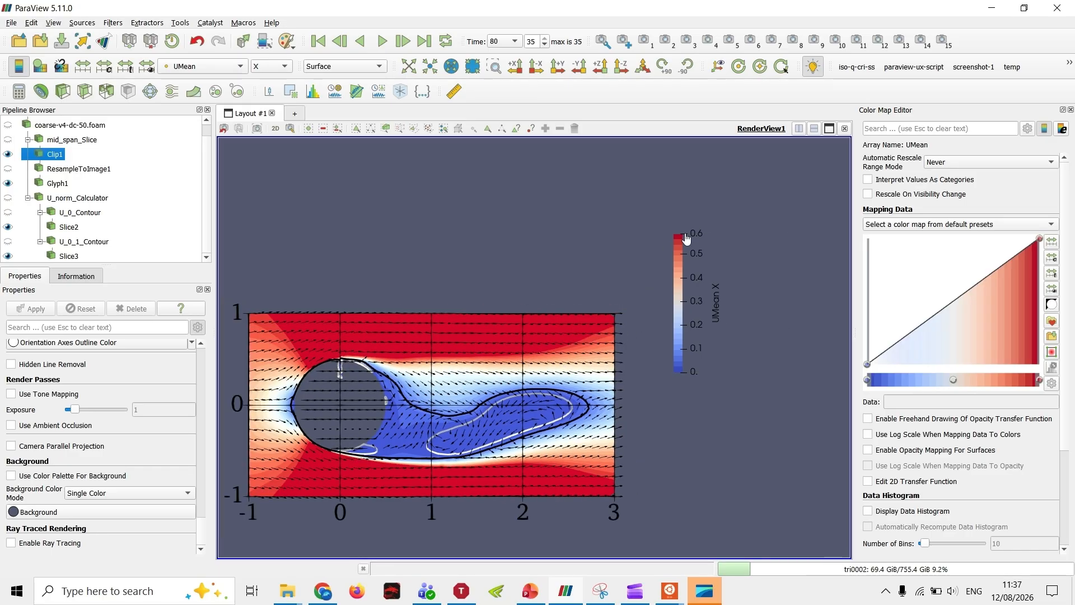
Step: Check UMean's custom color range without changing it, and move the UMean X color legend down beside the plot's right edge
click(104, 67)
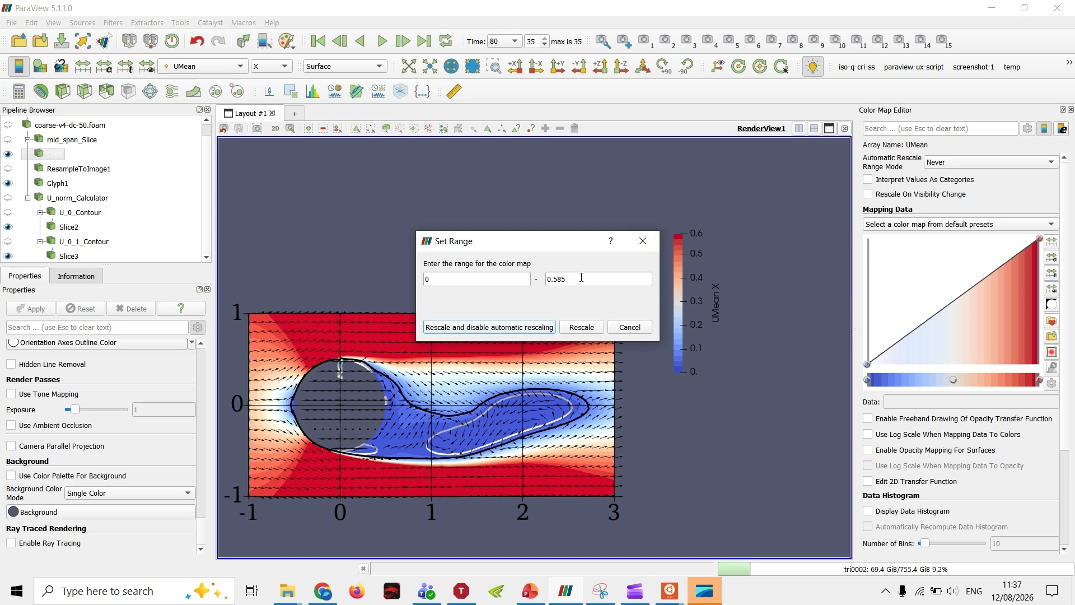
click(642, 241)
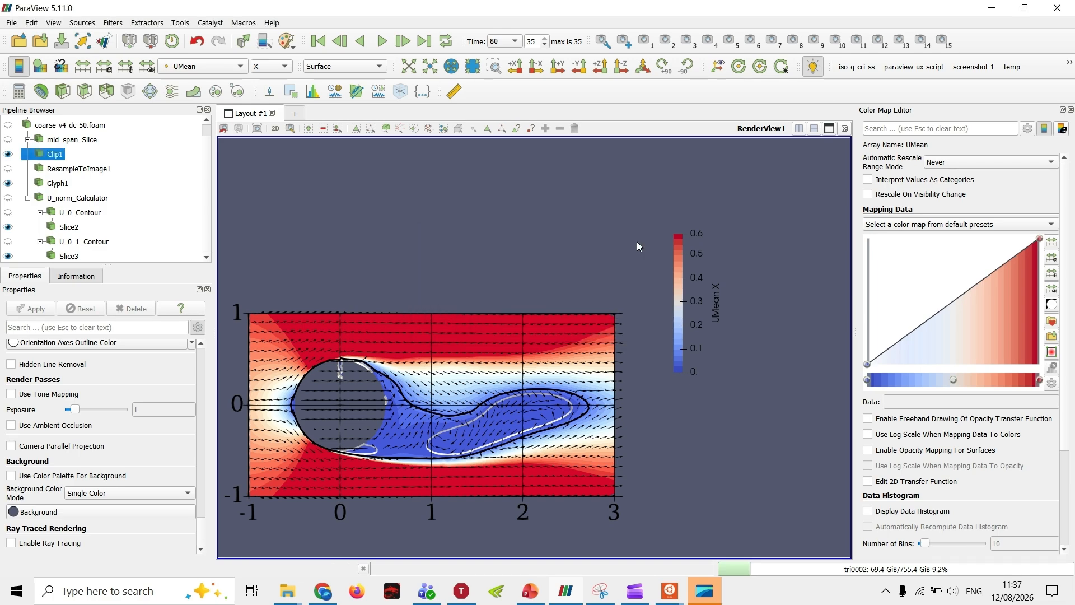
middle_drag(577, 357, 601, 362)
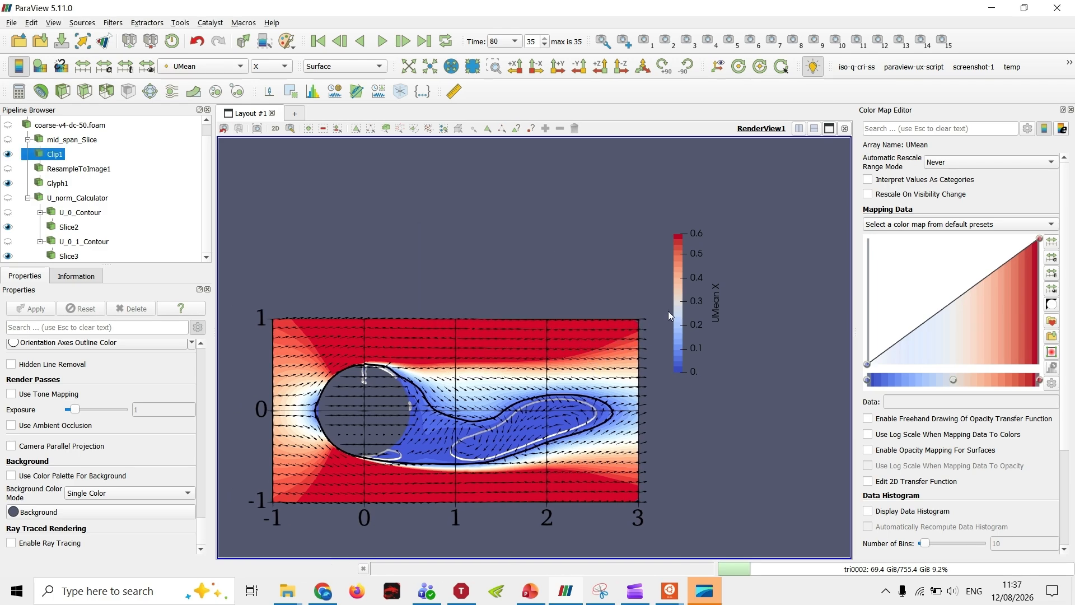
drag(688, 311, 724, 374)
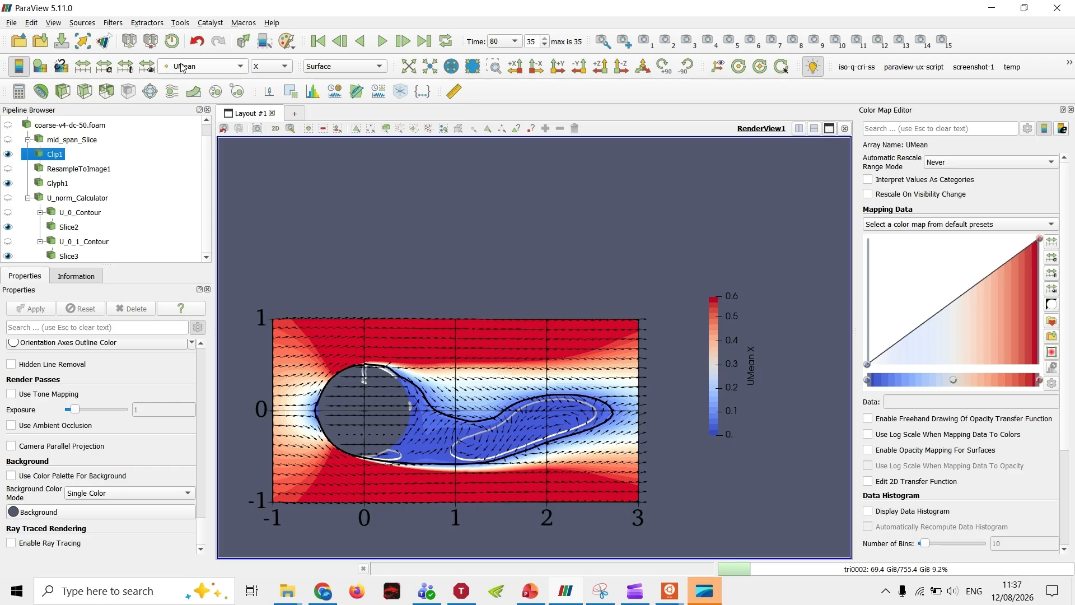
drag(734, 344, 746, 319)
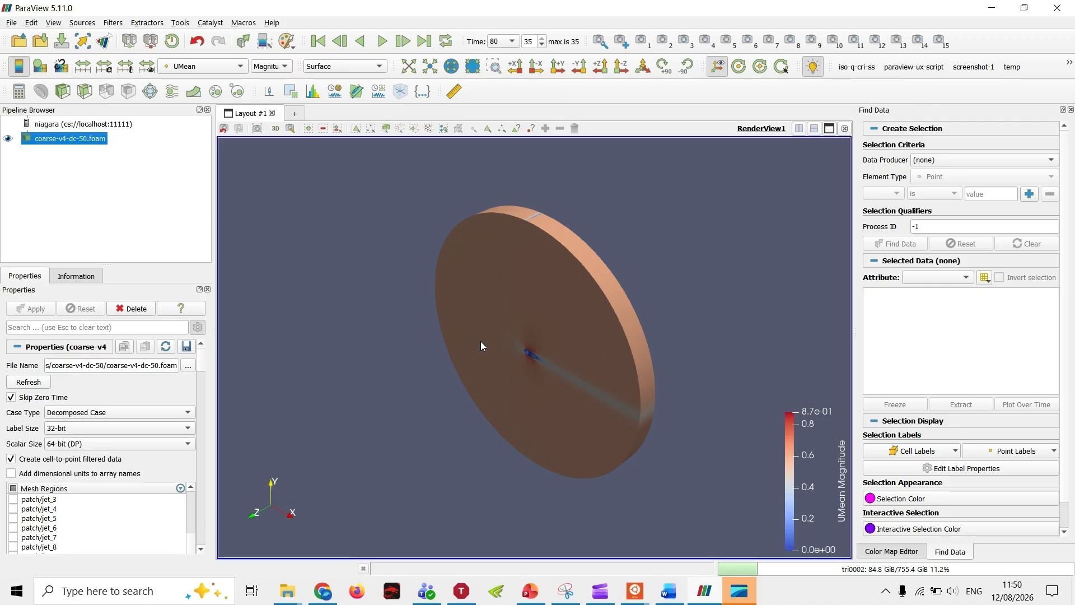
Step: Close Find Data and frame the whole disc-shaped domain of coarse-v4-dc-50.foam in an isometric view
scroll(546, 236, up, 2)
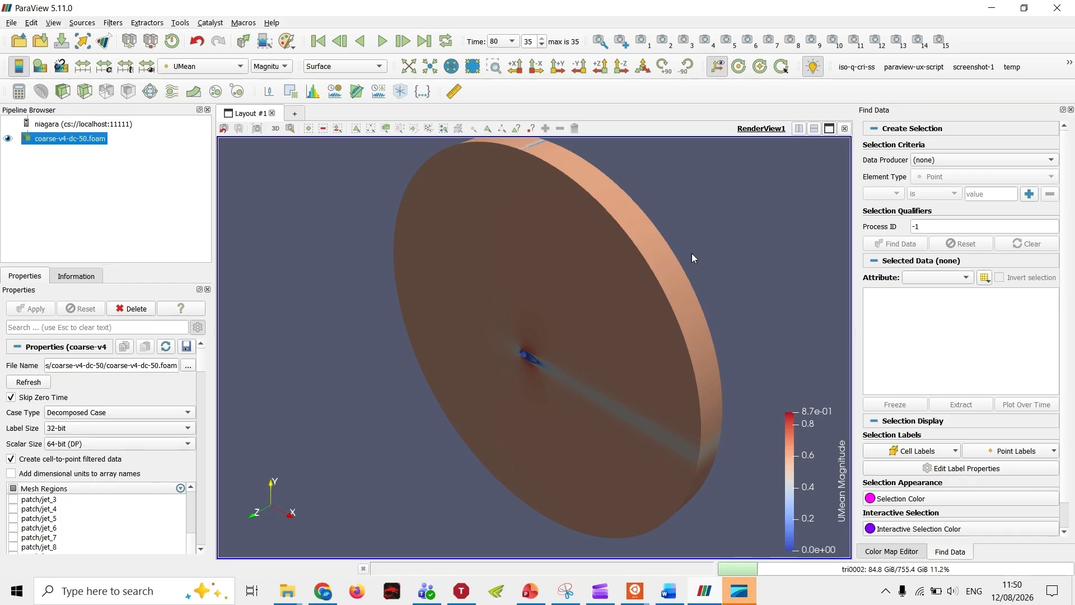
click(1070, 109)
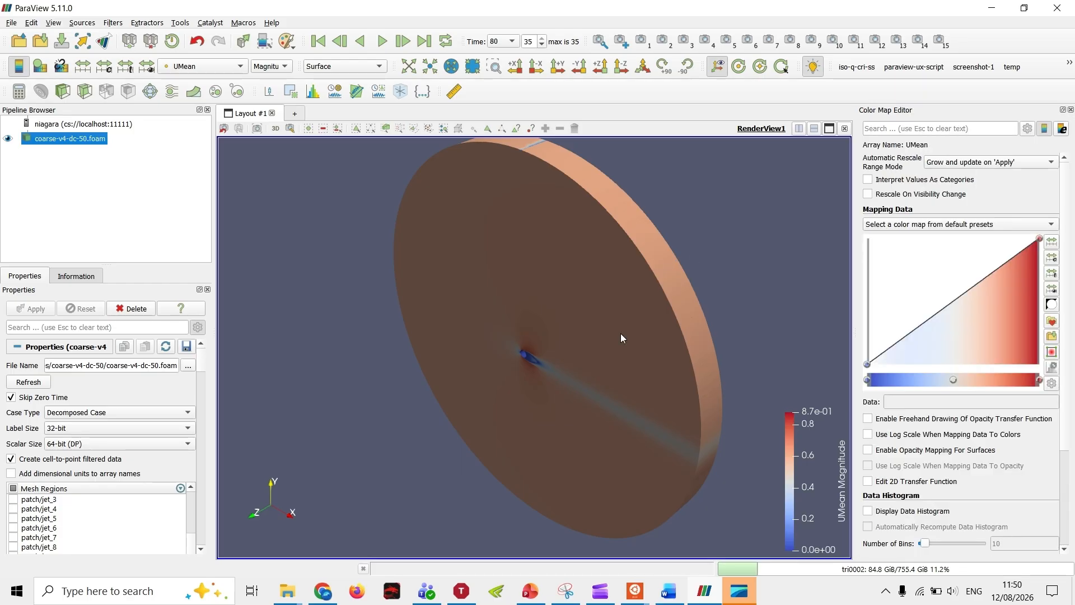
drag(369, 302, 638, 218)
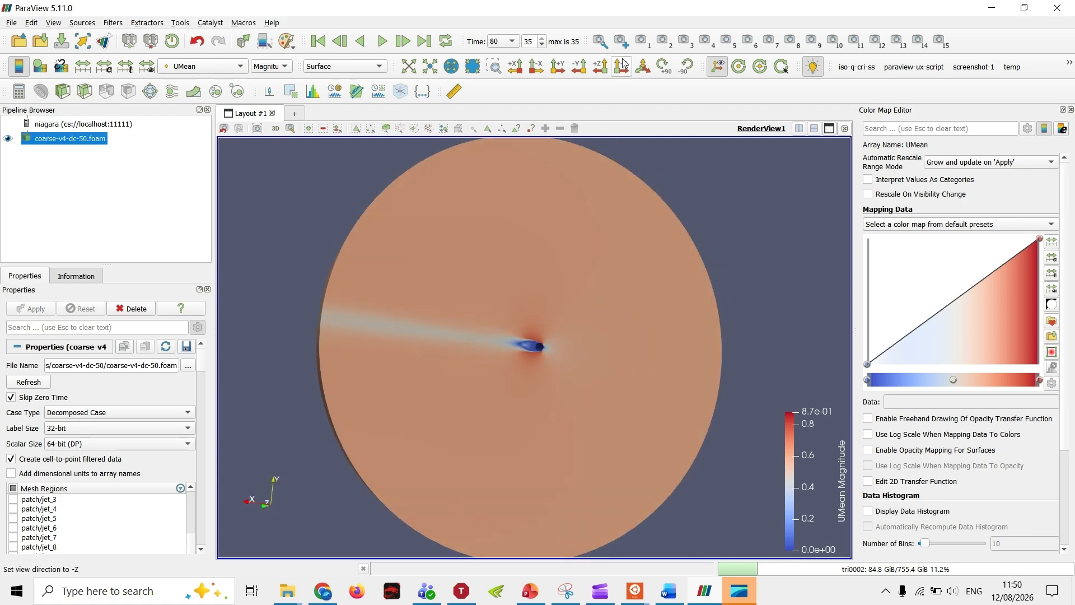
click(643, 67)
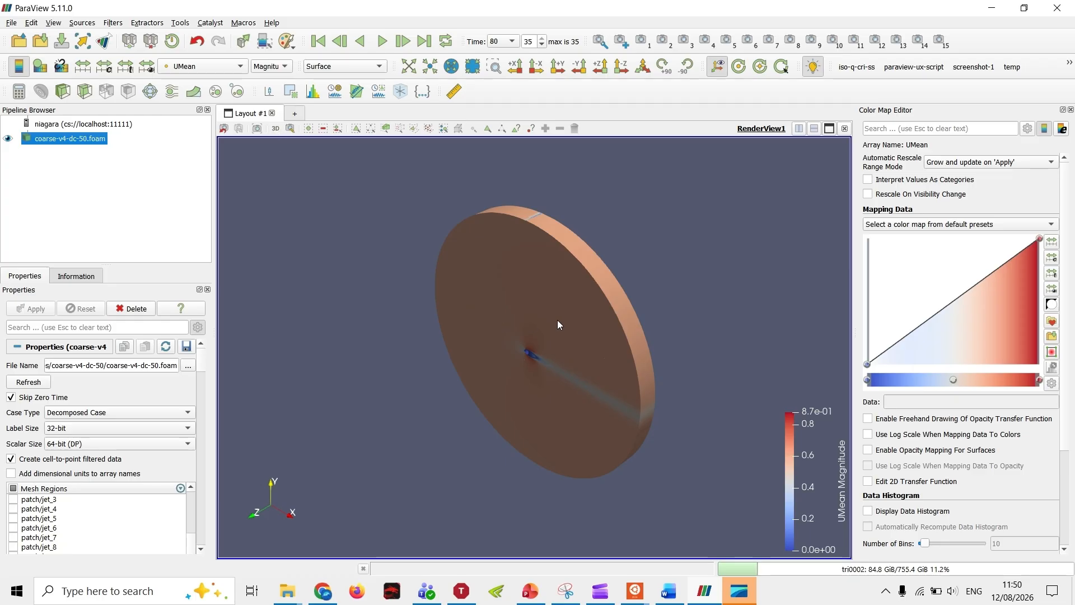
middle_drag(559, 325, 505, 317)
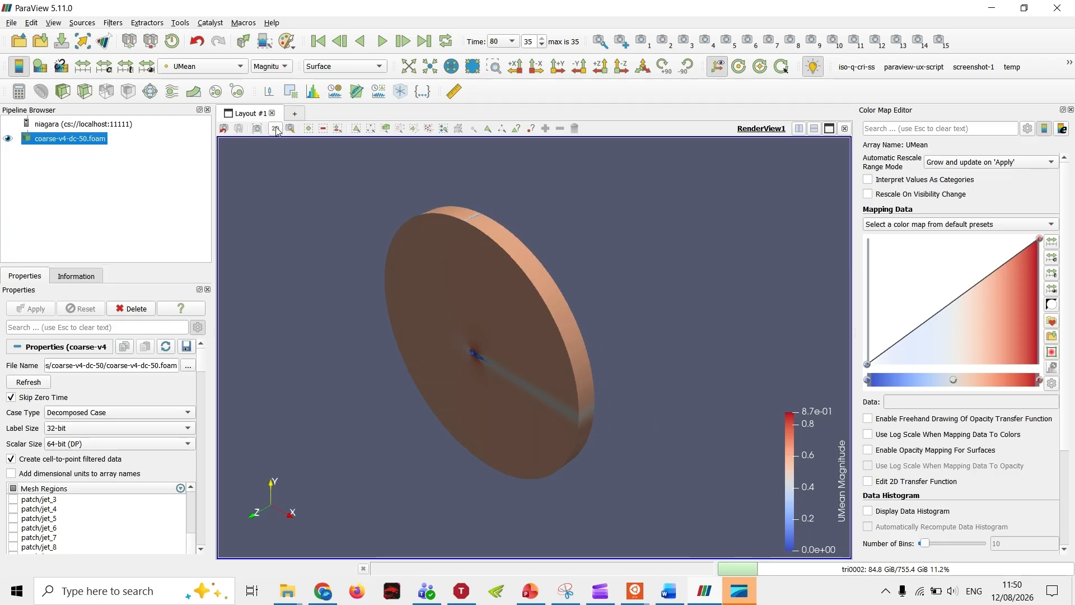
scroll(405, 374, up, 3)
drag(405, 374, 405, 341)
scroll(461, 353, down, 1)
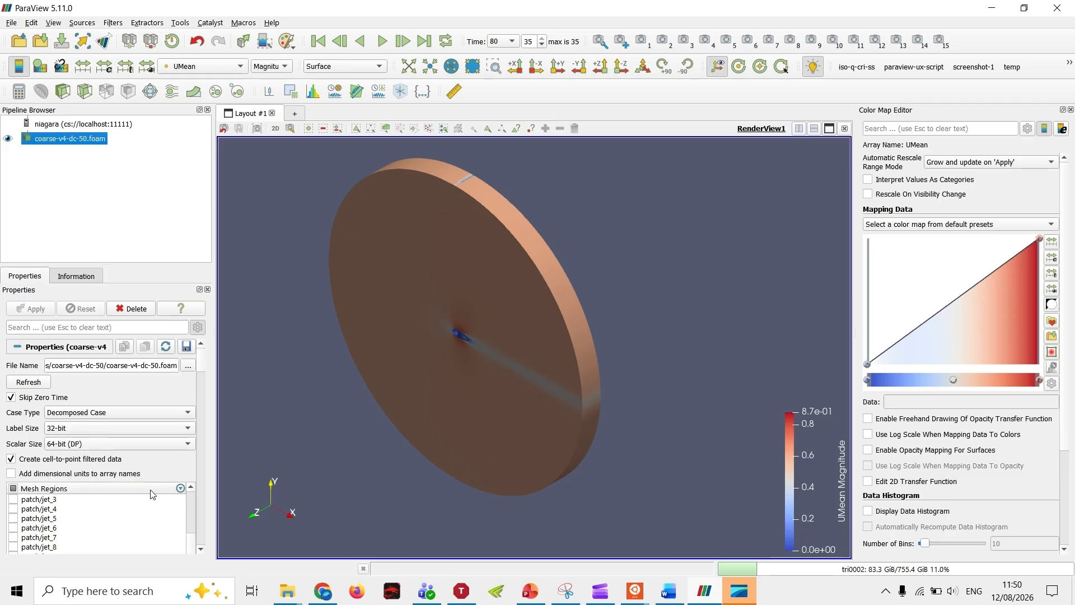
Step: Review the mesh regions and cell arrays selected for loading in coarse-v4-dc-50.foam
scroll(116, 398, down, 3)
scroll(126, 414, down, 1)
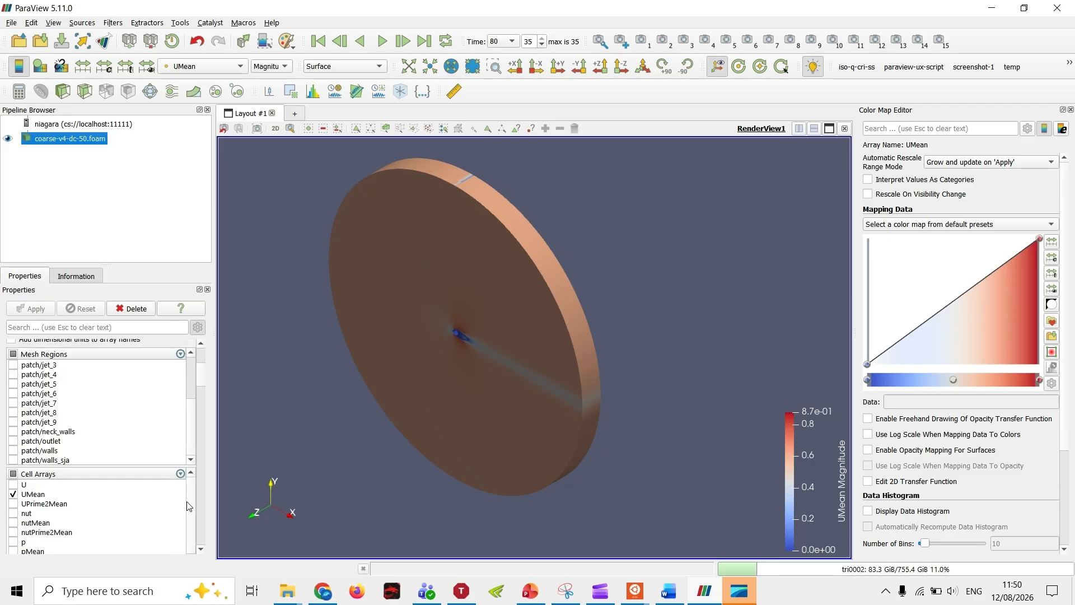
scroll(186, 502, down, 3)
scroll(175, 505, up, 3)
scroll(123, 449, down, 4)
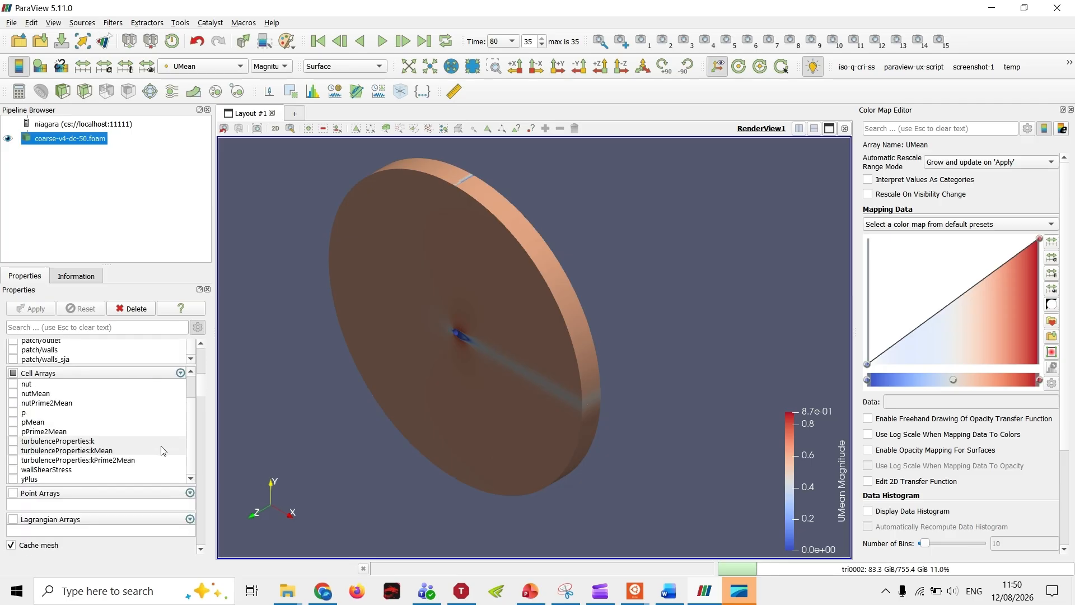
drag(184, 450, 186, 442)
drag(192, 442, 191, 415)
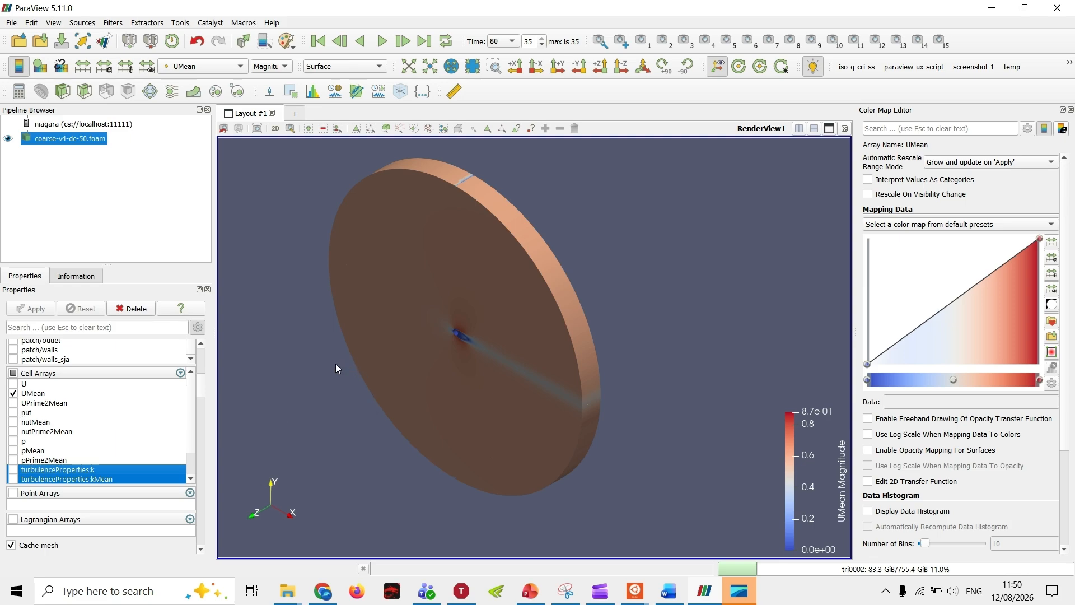
click(329, 343)
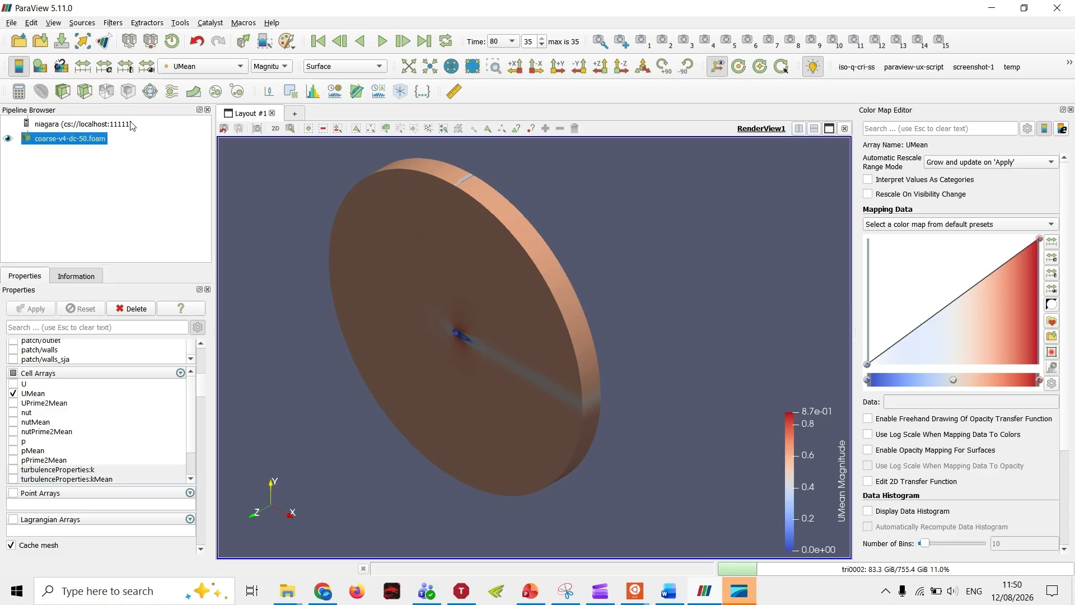
Step: Add a Gradient filter to coarse-v4-dc-50.foam, keeping the UMean point array as its scalar array
click(114, 23)
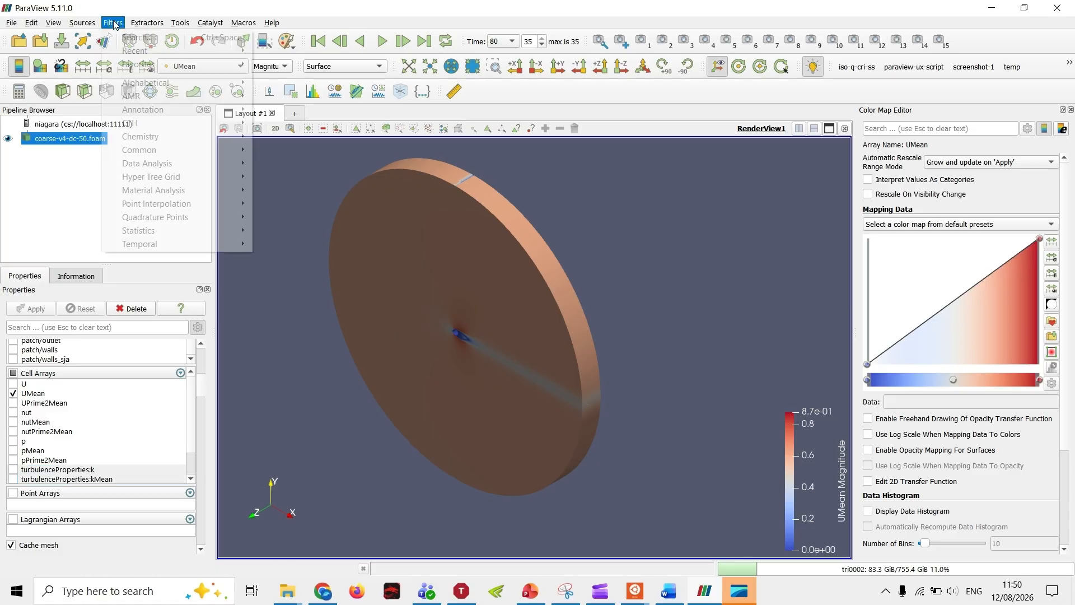
mouse_move(162, 64)
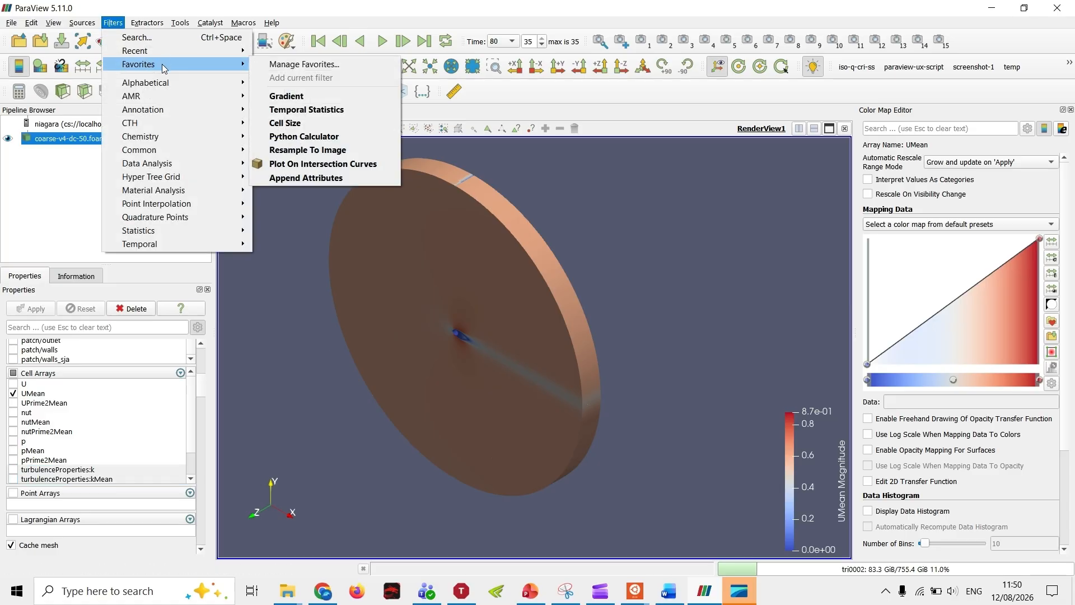
click(284, 99)
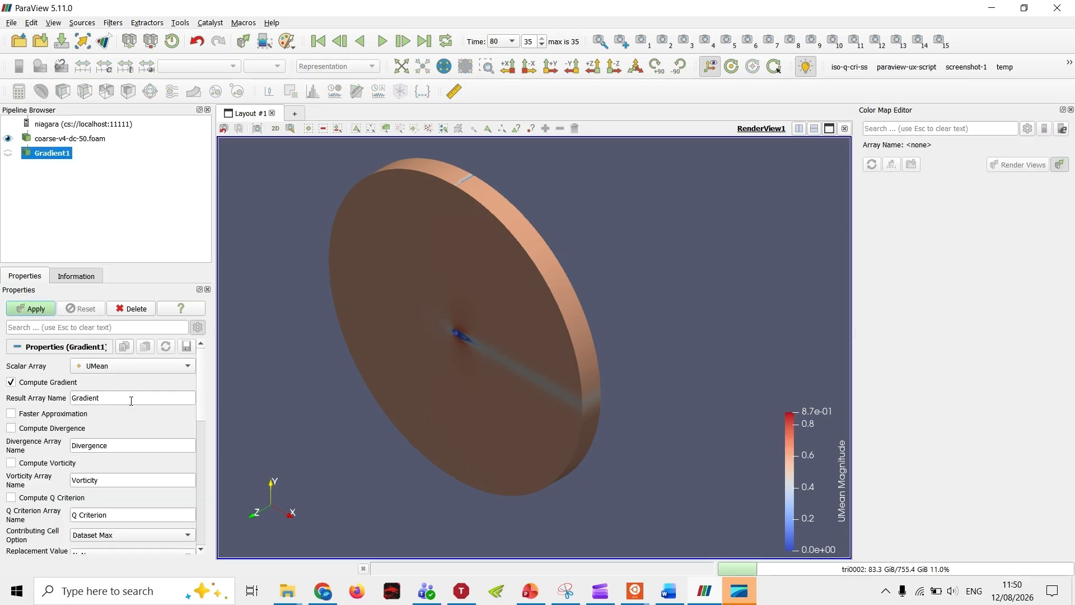
click(112, 368)
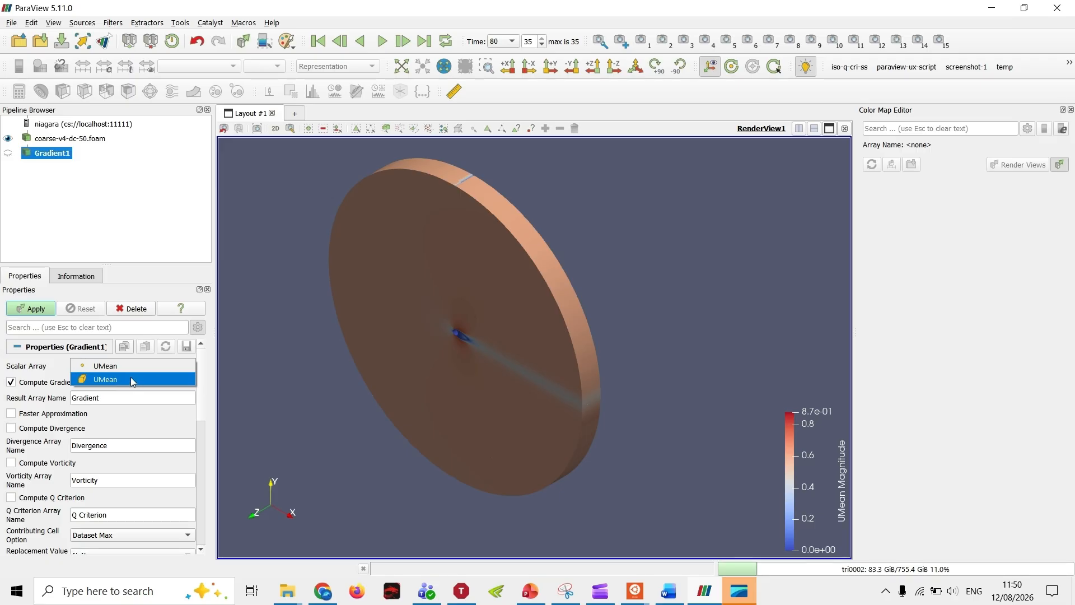
click(149, 276)
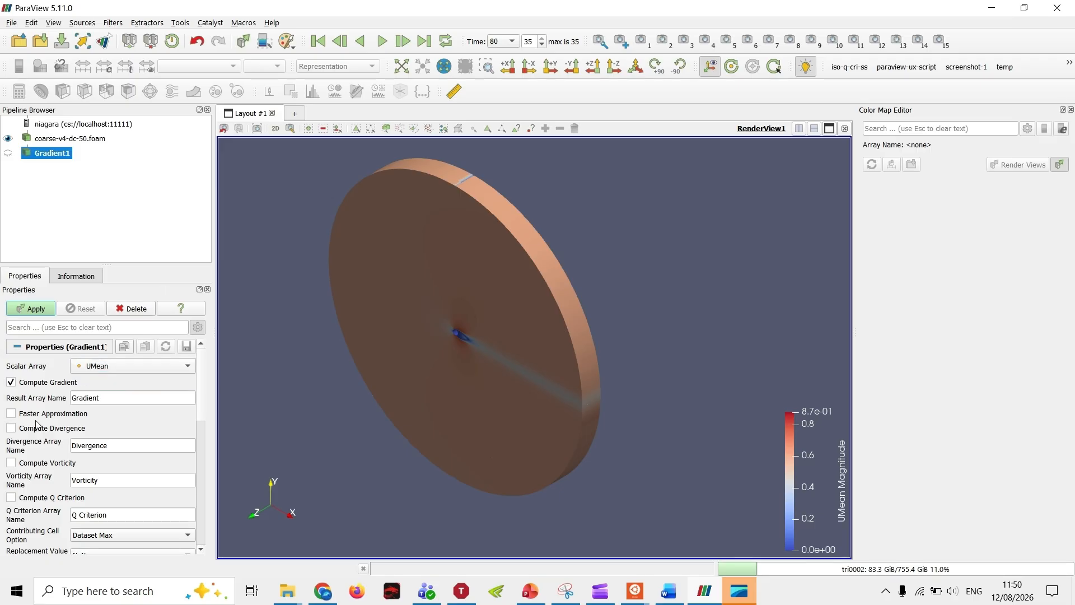
Step: Turn off the gradient computation, enable vorticity and Q criterion in Gradient1, and apply the filter
click(23, 383)
click(42, 500)
click(38, 464)
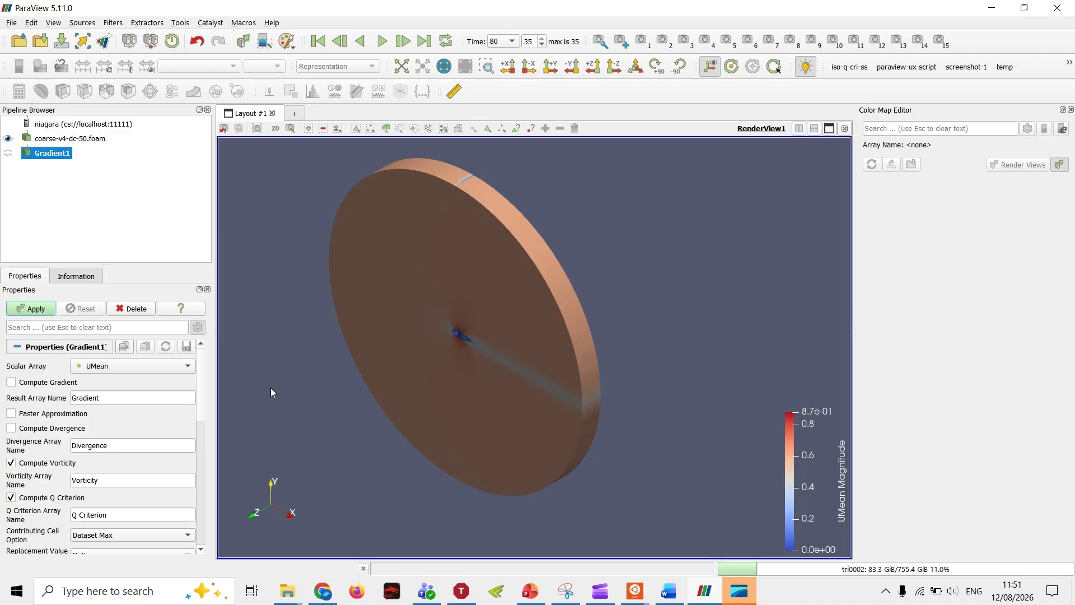
click(36, 309)
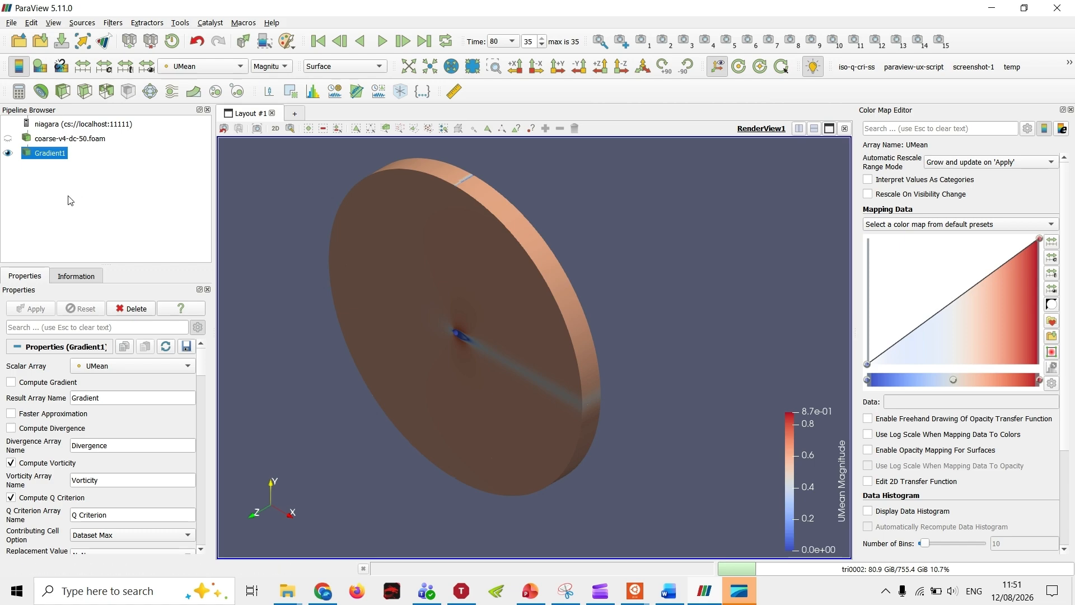
Step: Create a Contour of Gradient1 by Q Criterion with a single isosurface value of 30
click(45, 93)
click(98, 488)
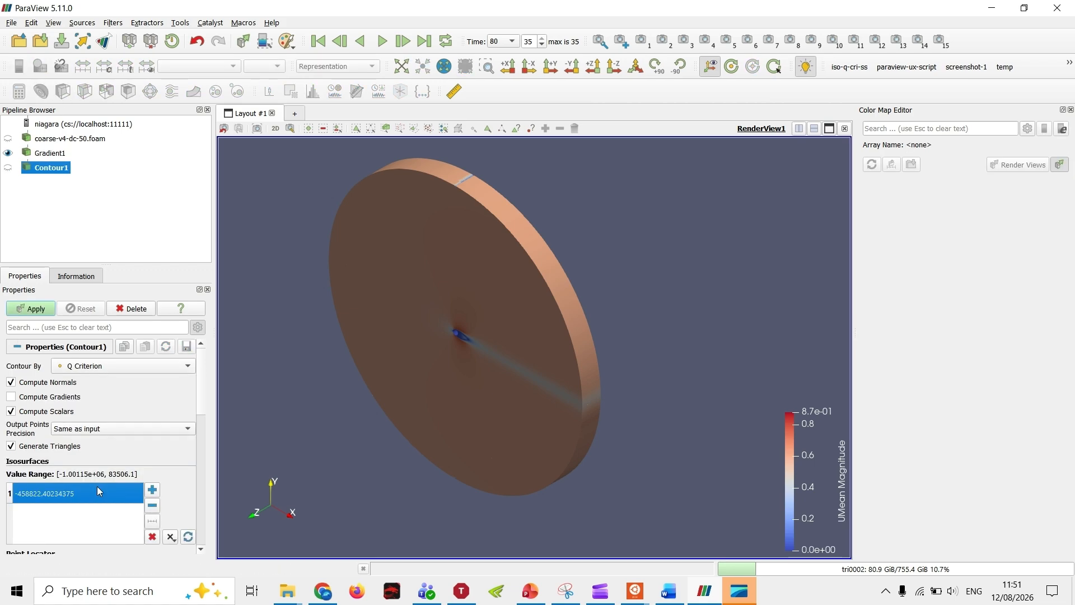
click(98, 491)
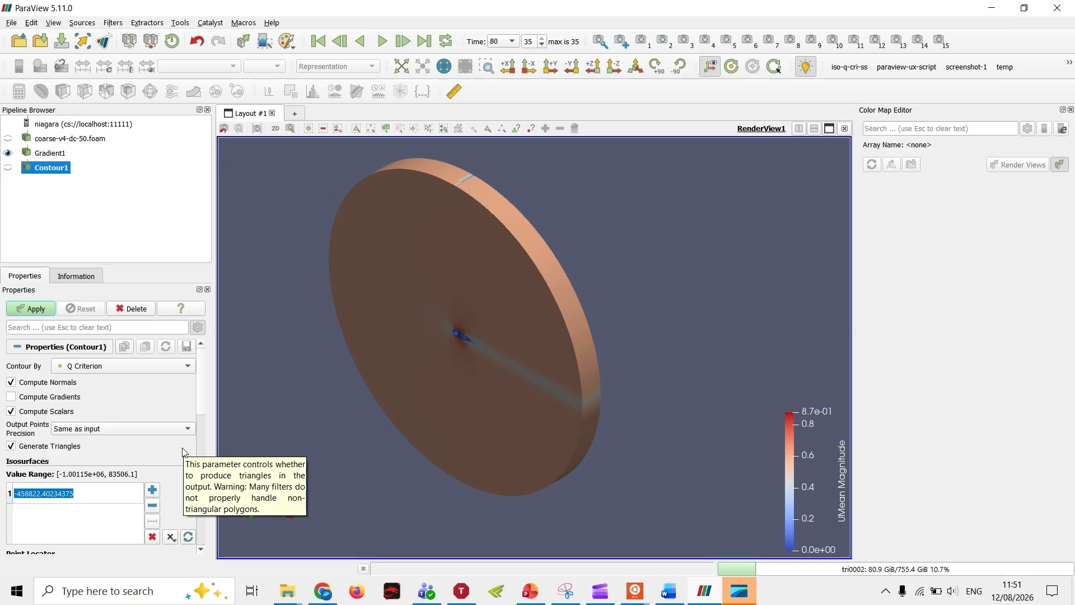
text(30)
key(Return)
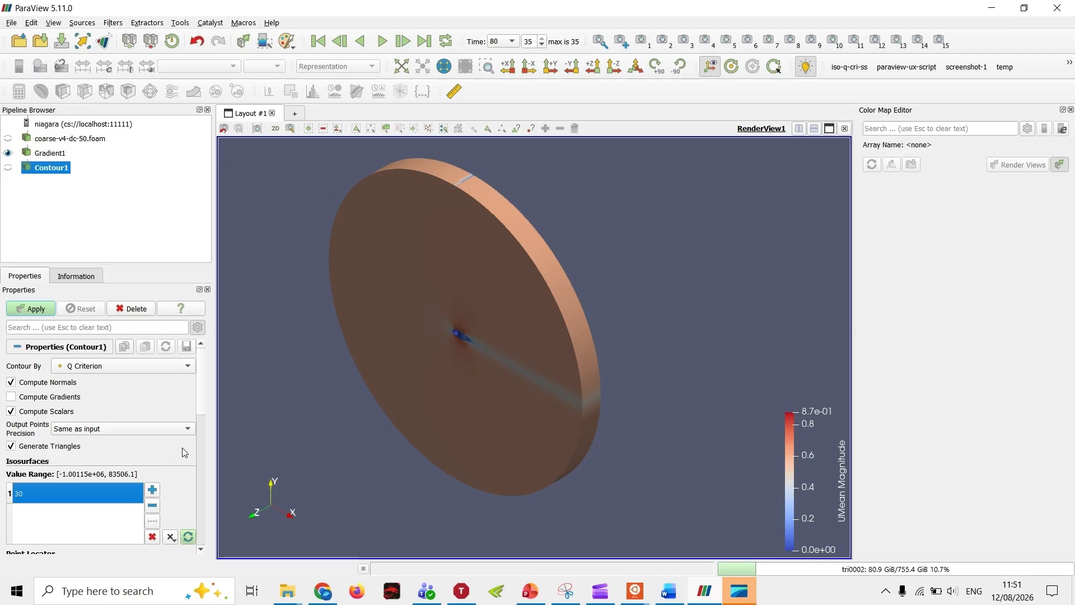
click(34, 309)
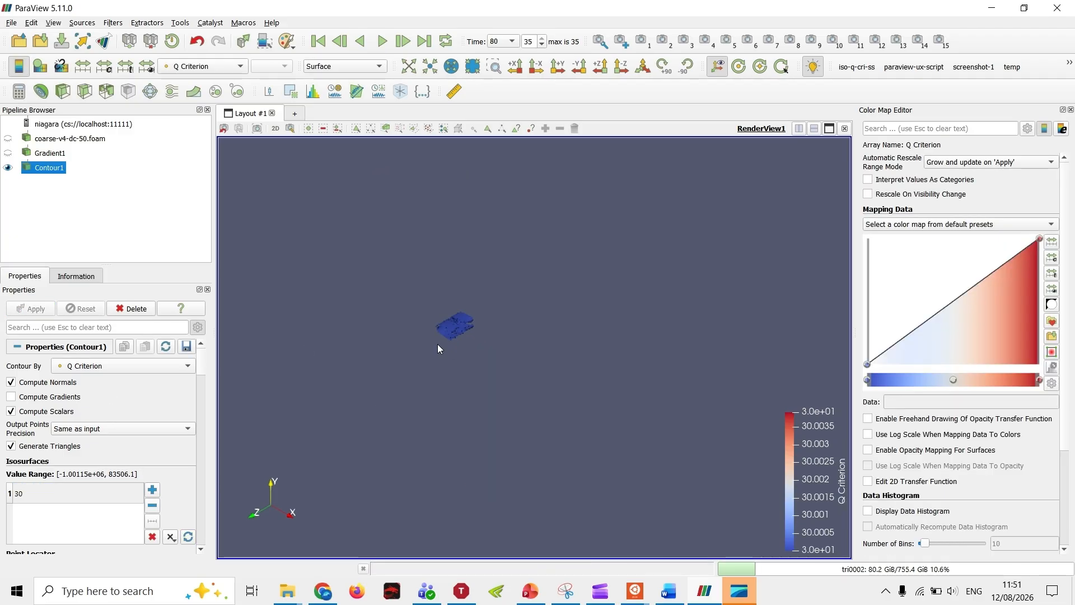
scroll(437, 348, up, 3)
scroll(518, 357, up, 8)
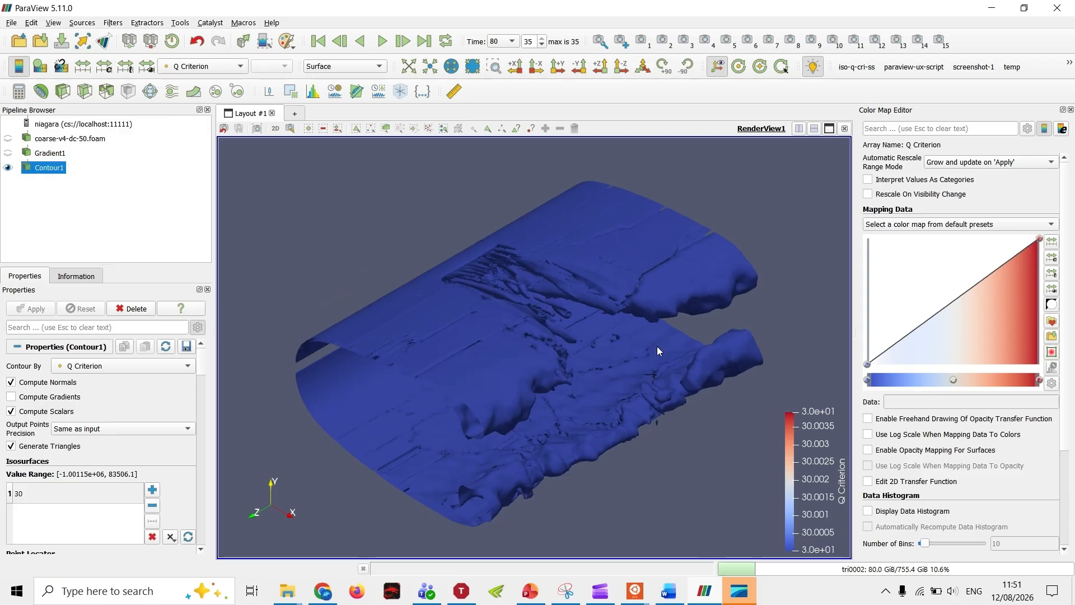
middle_drag(656, 346, 597, 374)
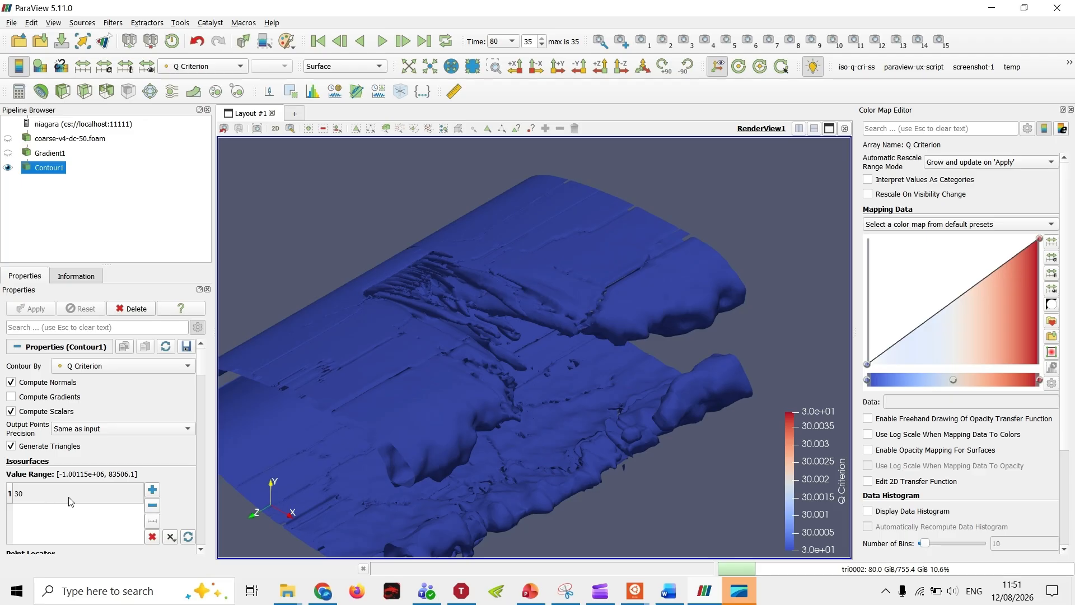
scroll(545, 353, down, 2)
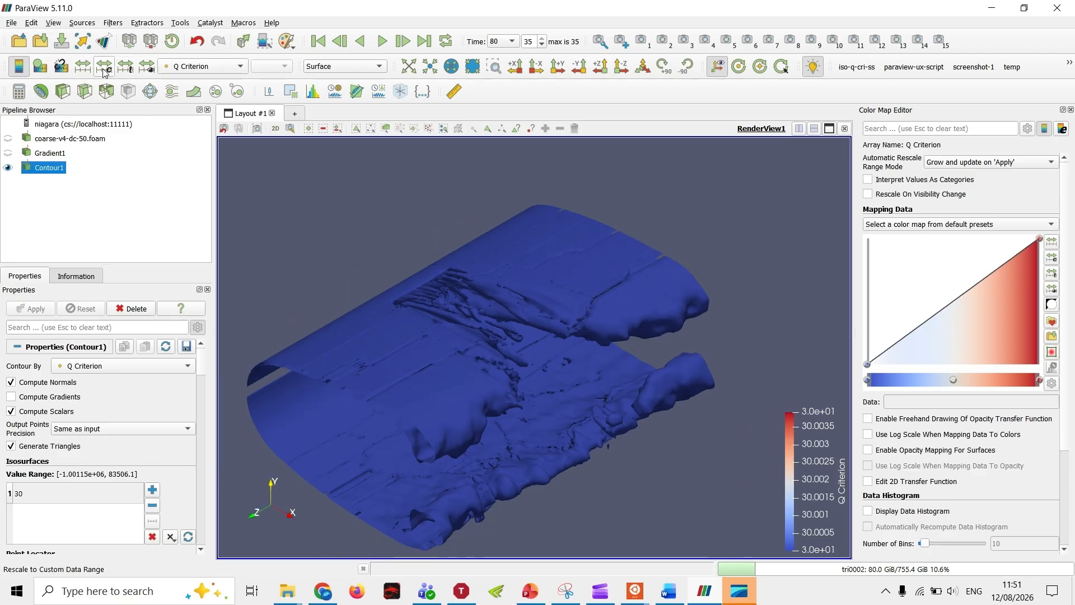
Step: Color Contour1 by the Z component of the Vorticity point array
click(192, 68)
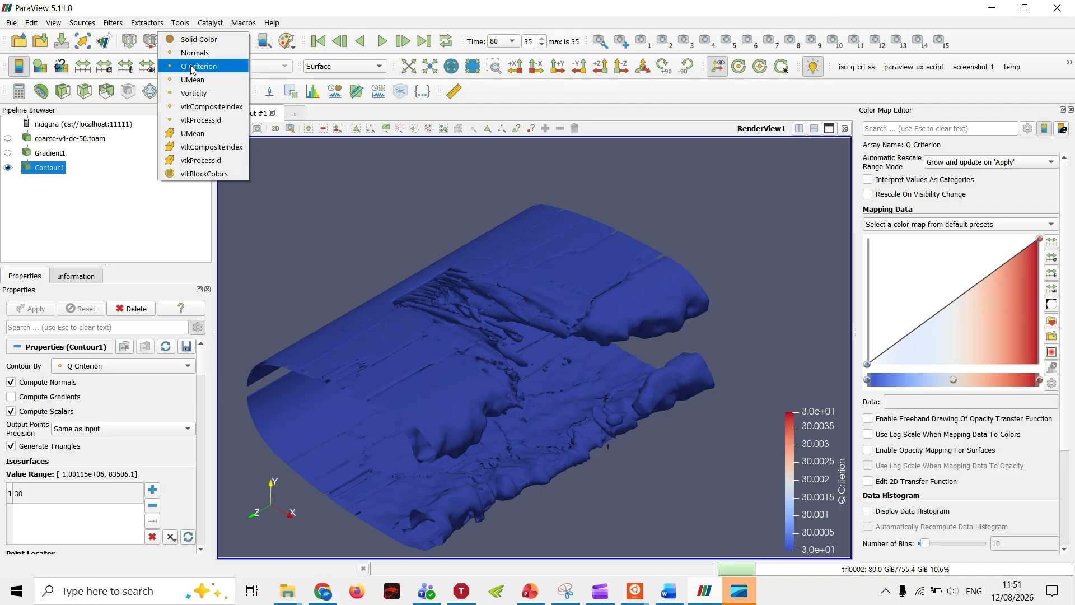
click(195, 93)
click(276, 70)
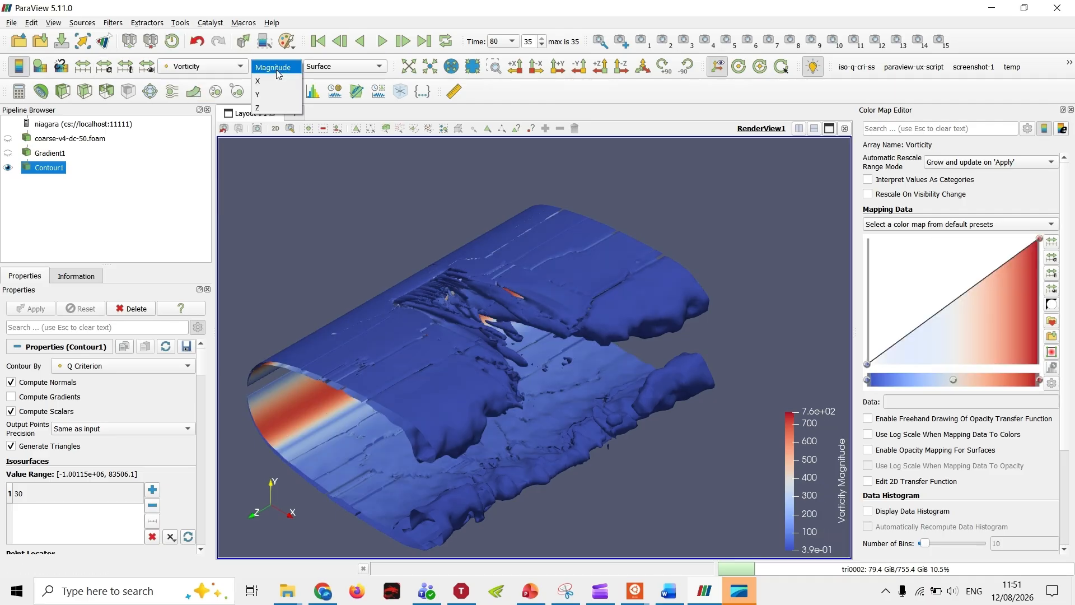
click(257, 107)
Step: Rescale the Vorticity Z color map to a custom range of -10 to 10, disabling automatic rescaling
click(104, 66)
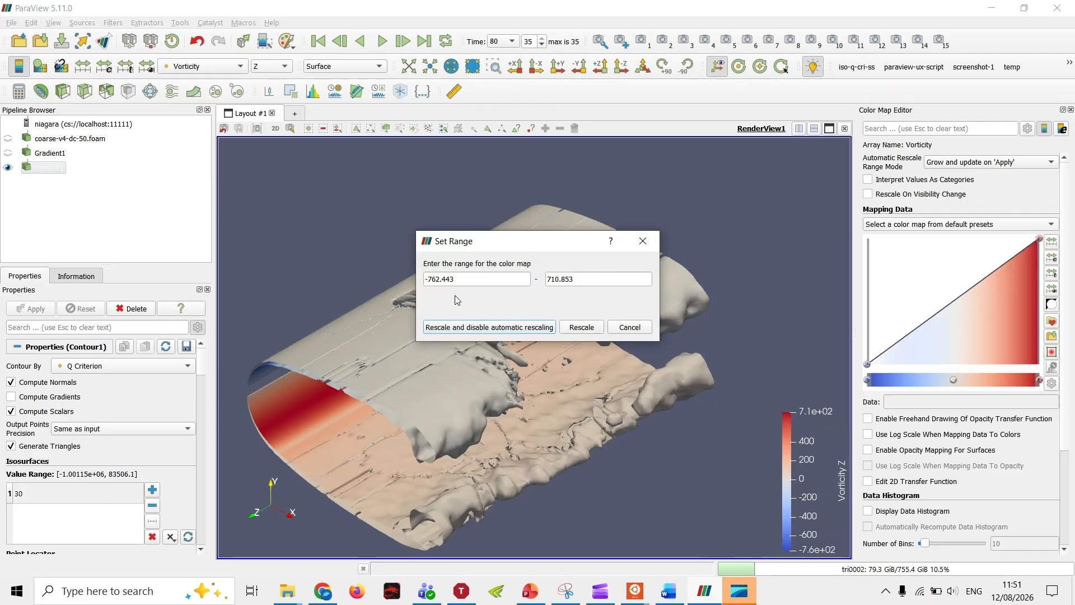
triple_click(468, 274)
text(-100)
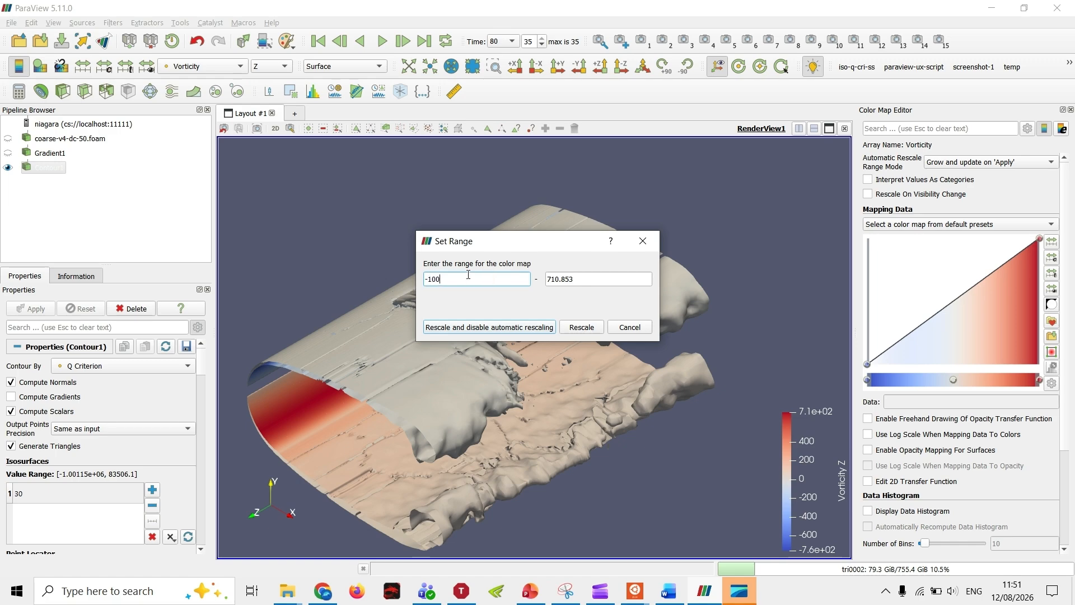
key(BackSpace)
key(Tab)
text(10)
key(Return)
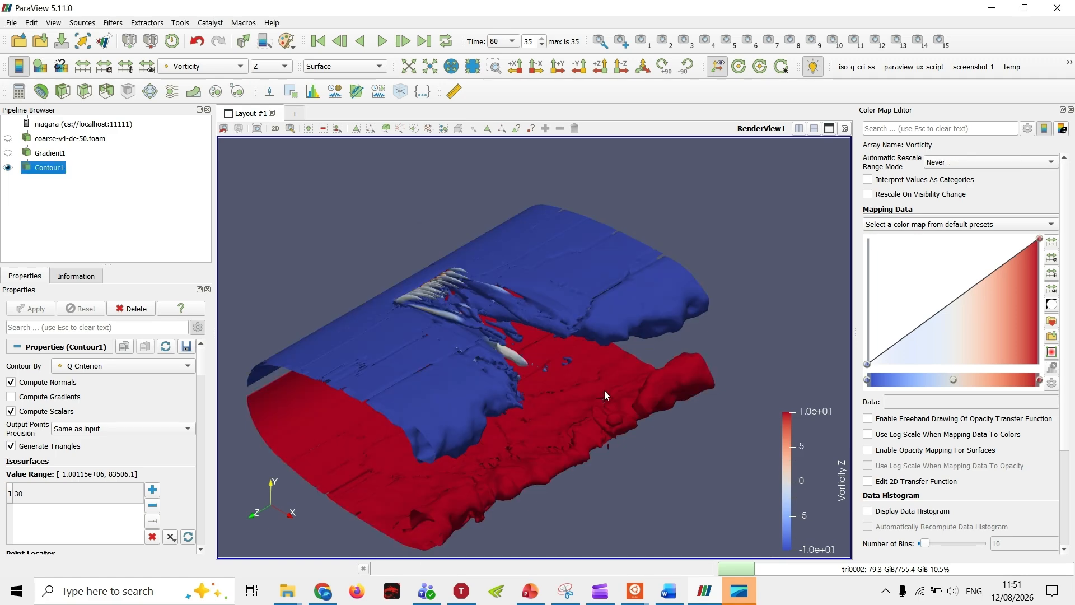
Step: Change the Q Criterion isosurface value of Contour1 to 60 and apply it
double_click(47, 493)
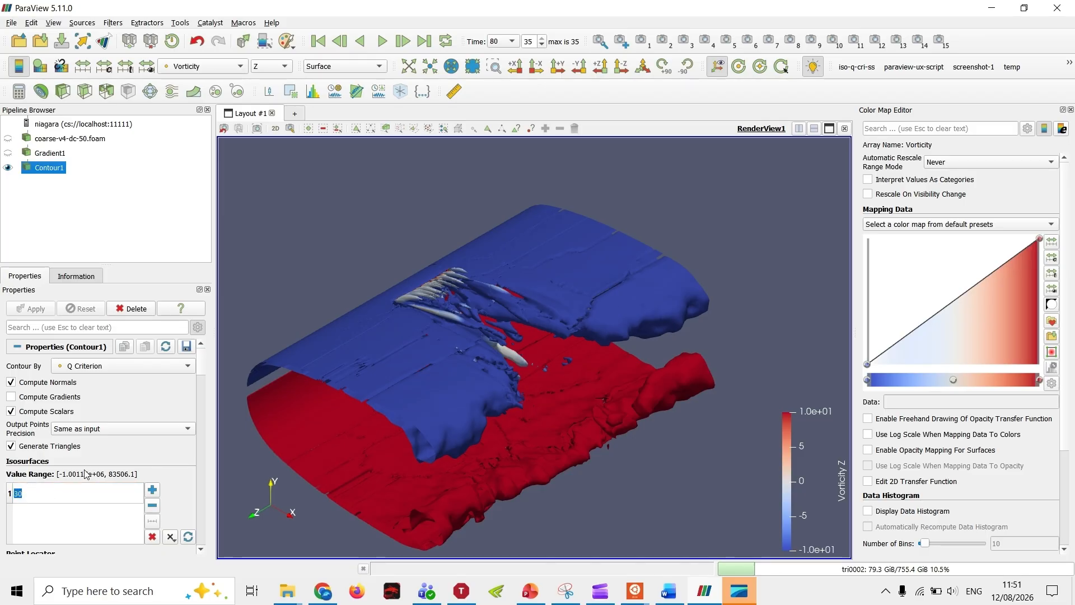
text(60)
key(Return)
click(36, 307)
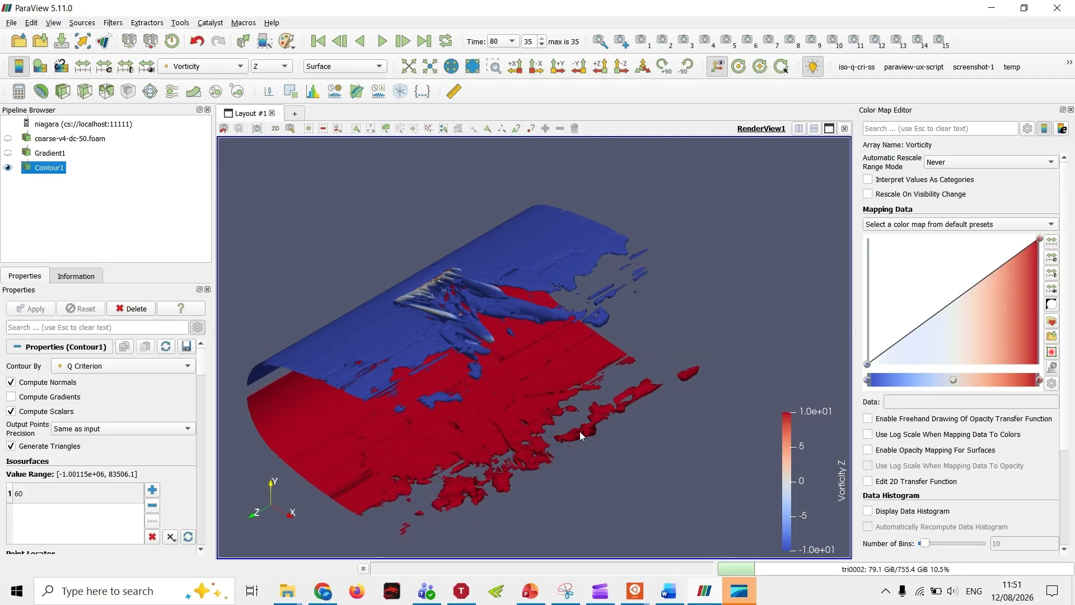
middle_drag(588, 448, 583, 441)
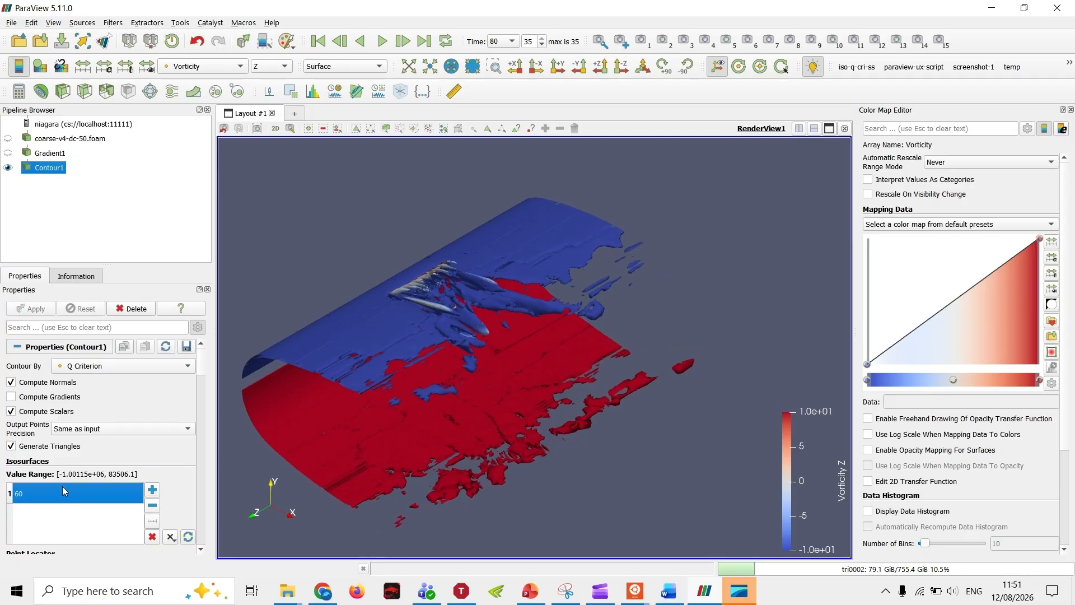
Step: Lower the isosurface value of Contour1 to 10, apply it, and inspect the resulting surface
double_click(96, 493)
text(10)
key(Return)
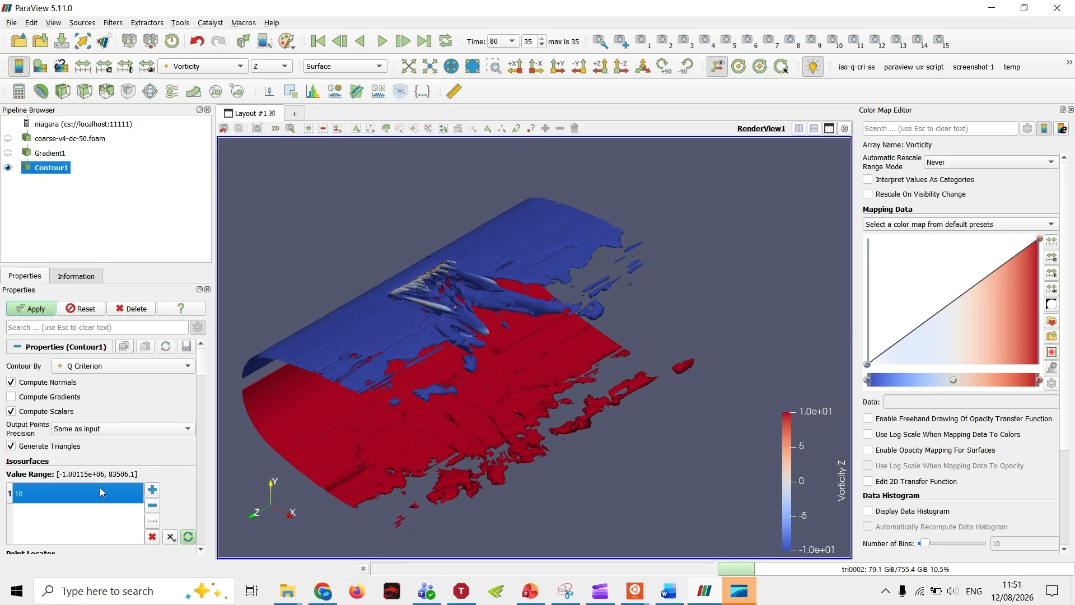
click(33, 308)
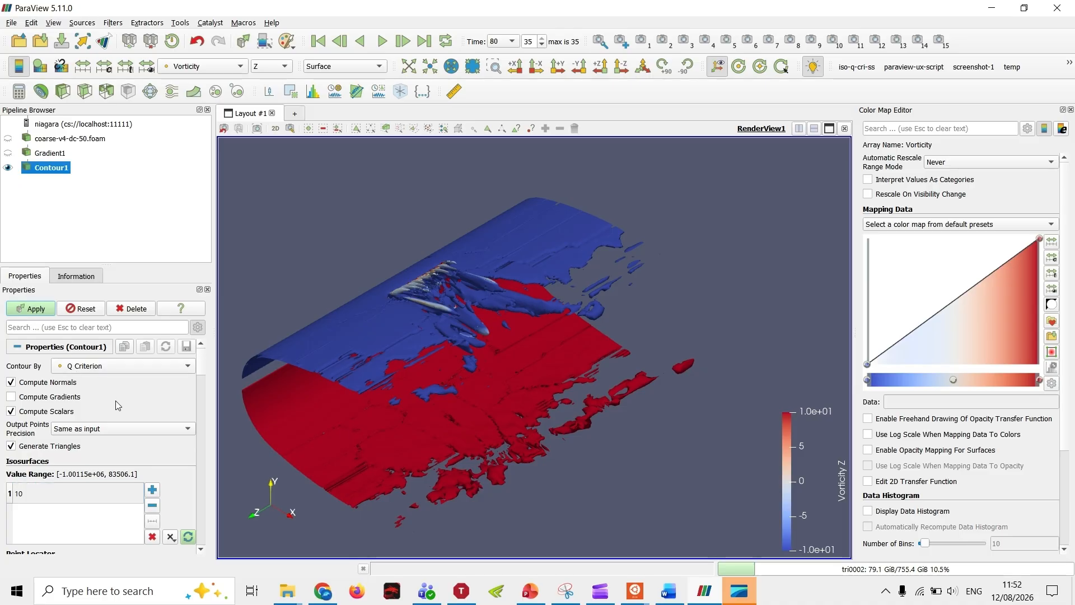
middle_drag(577, 323, 538, 284)
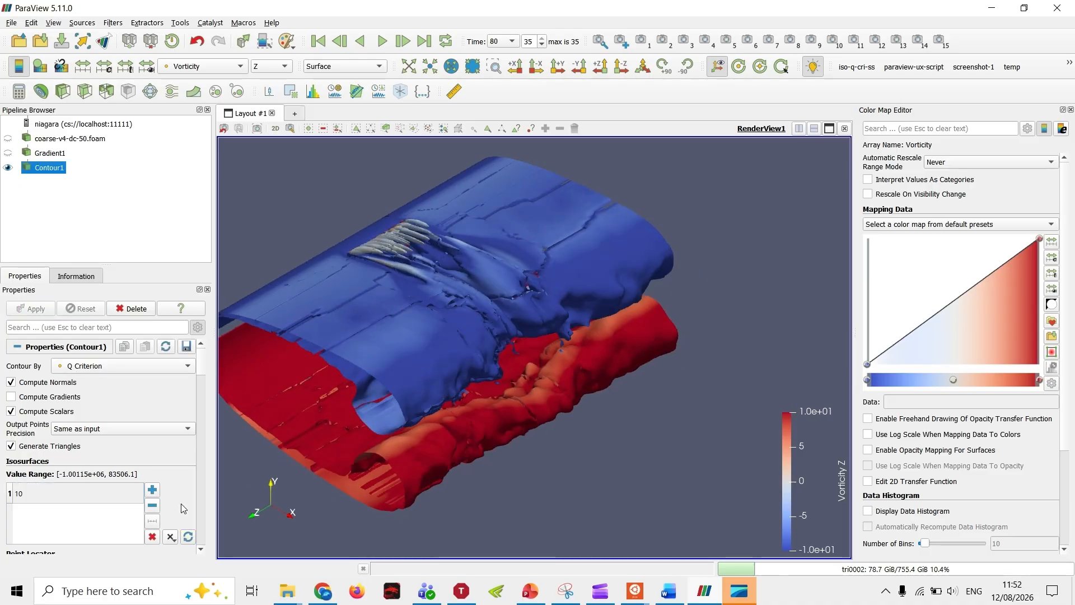
Step: Set the isosurface value of Contour1 back to 30, apply it, and switch the render view to 2D interaction
double_click(84, 489)
text(30)
key(Return)
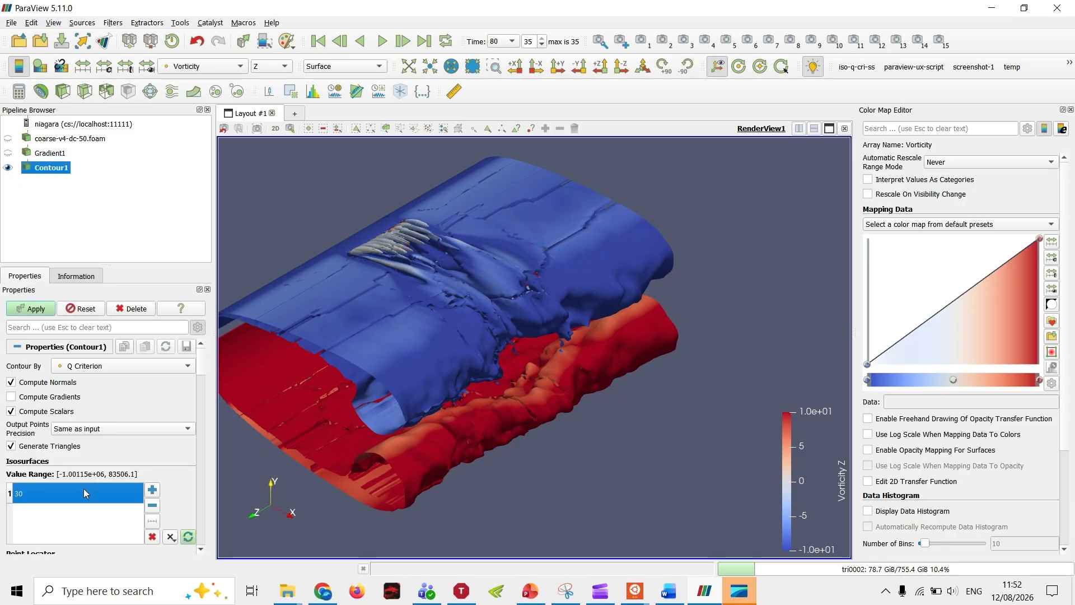
click(37, 307)
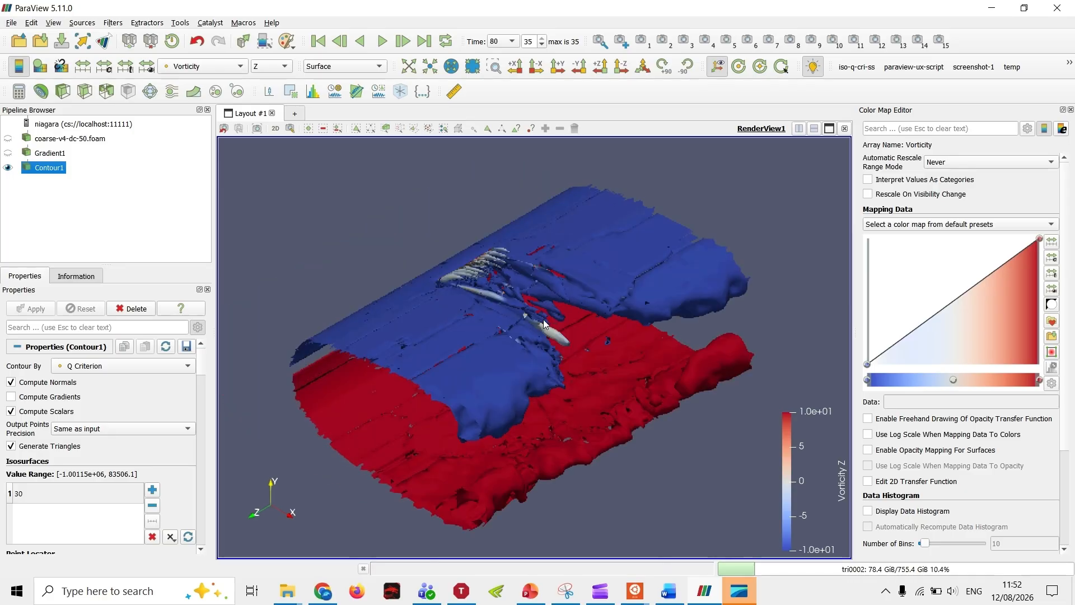
click(274, 128)
drag(497, 371, 435, 425)
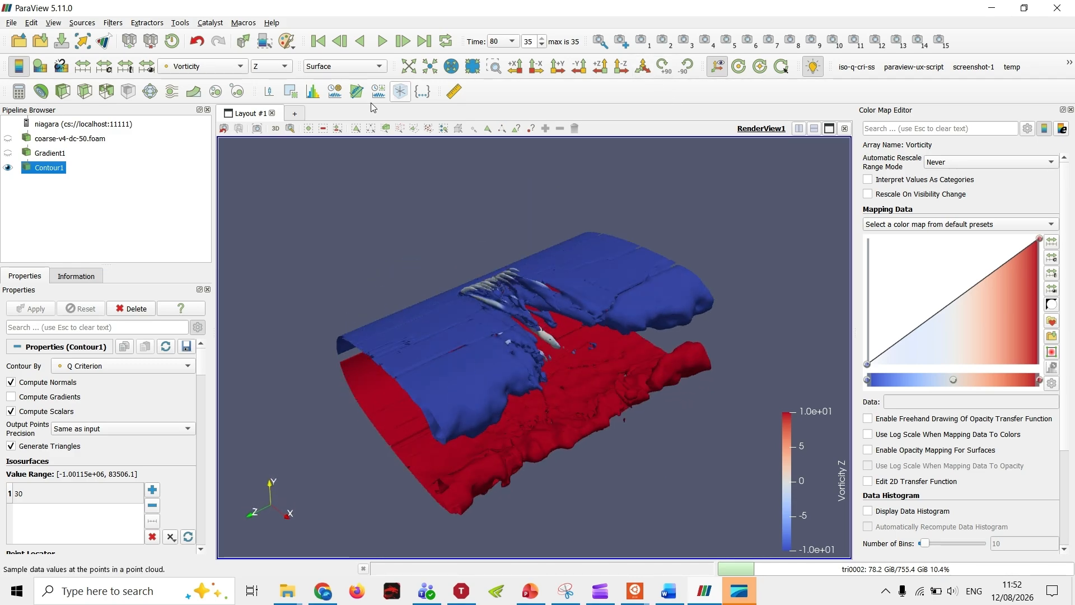
Step: Add a new layout with a SpreadSheet View of Contour1 and hide all of its columns
click(295, 113)
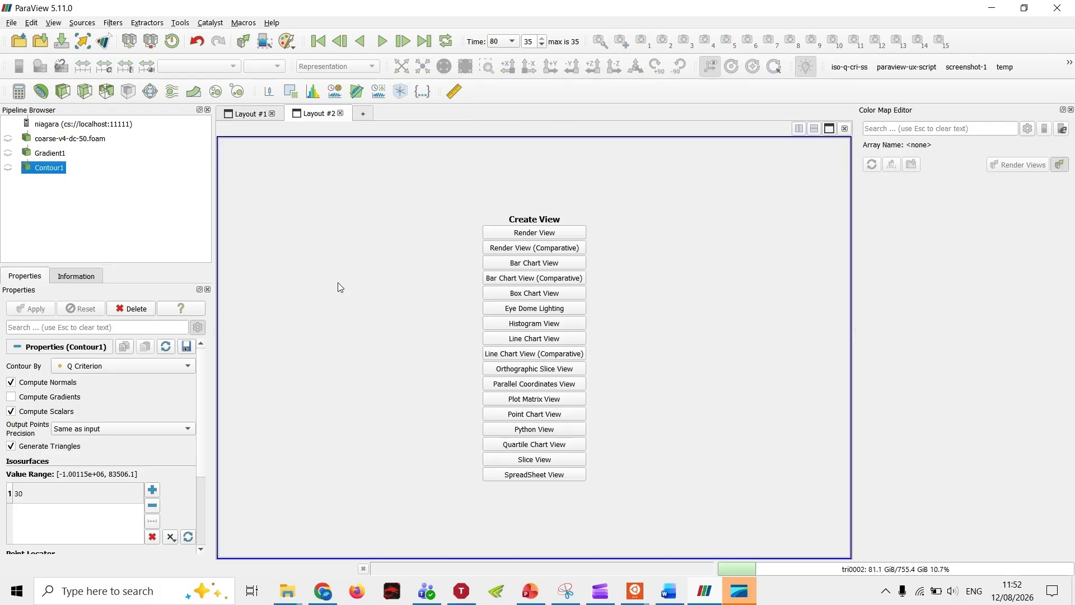
click(540, 475)
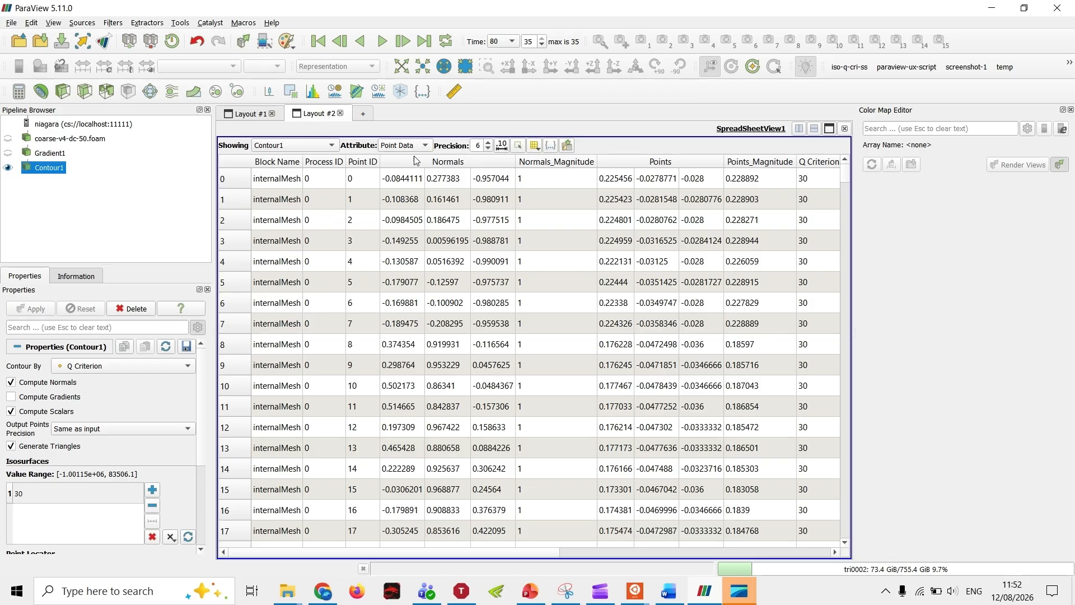
click(534, 145)
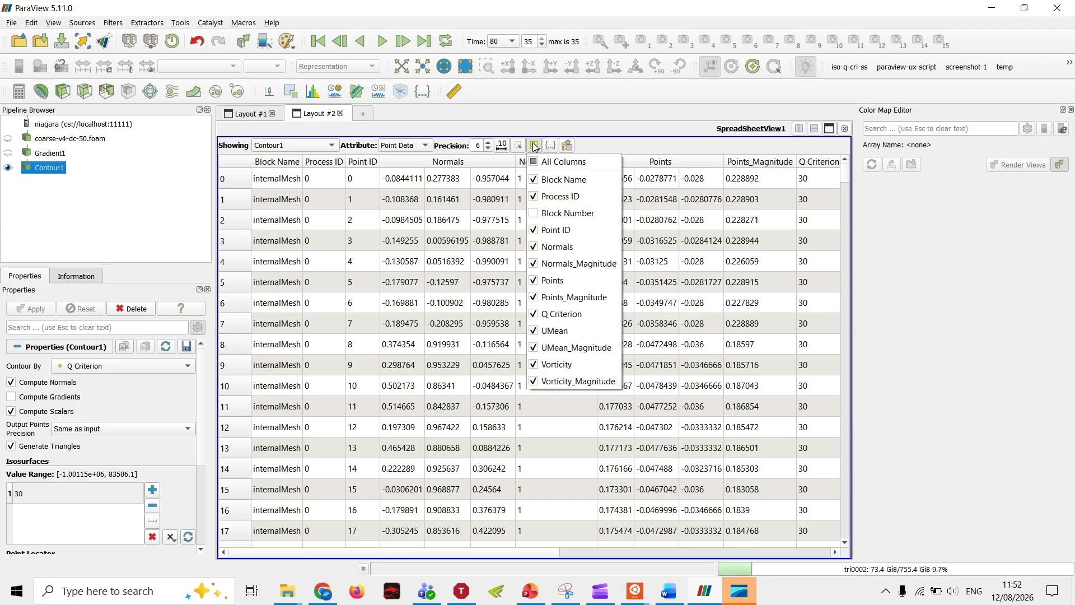
click(543, 164)
click(544, 166)
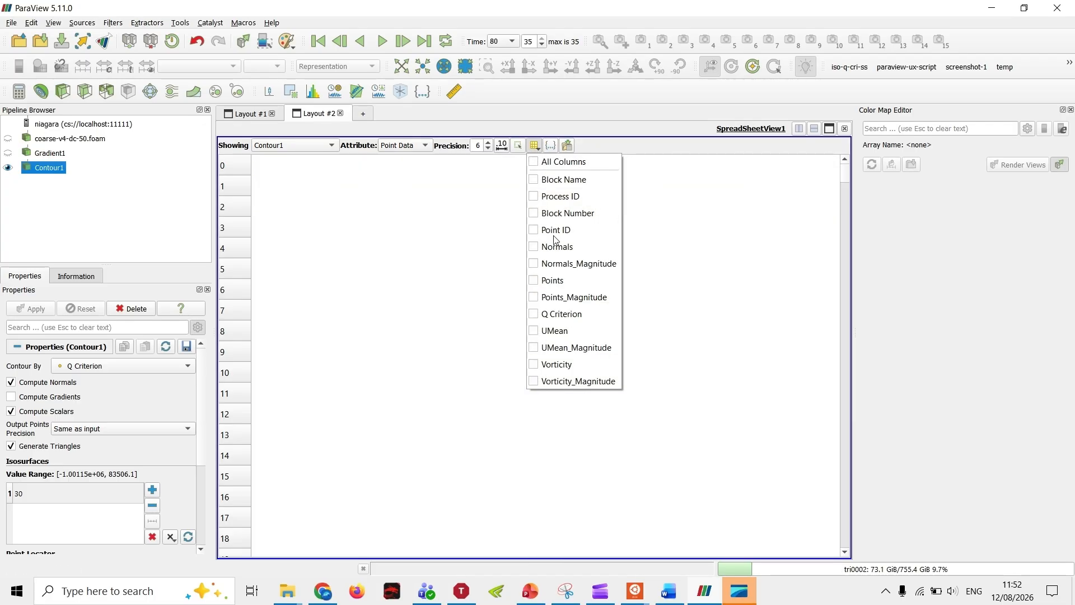
Step: Show only the Points, Point ID, Q Criterion and Vorticity columns in the Contour1 spreadsheet
click(551, 280)
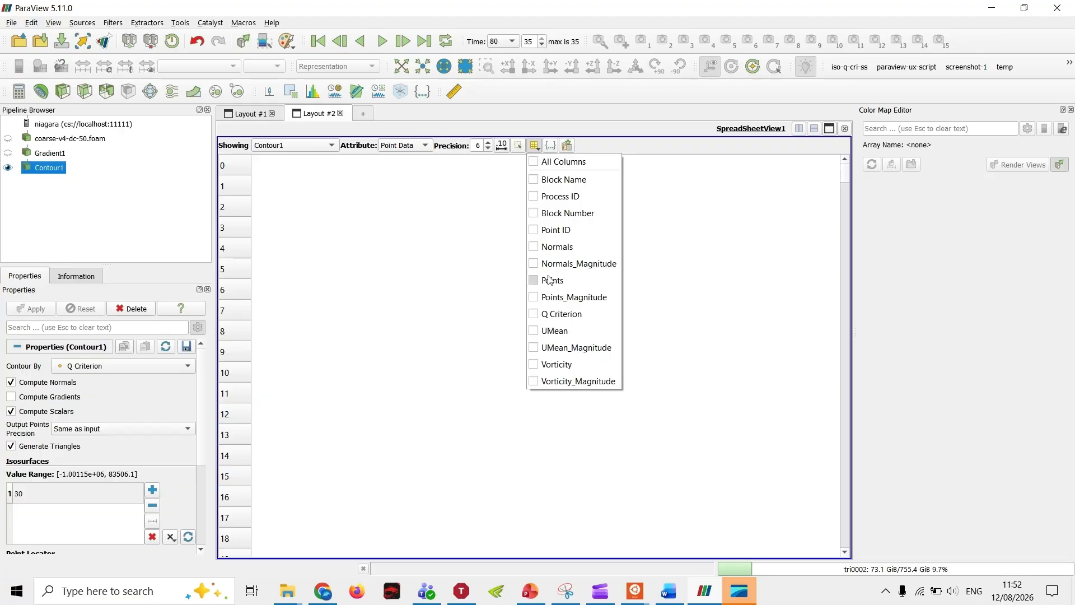
click(551, 234)
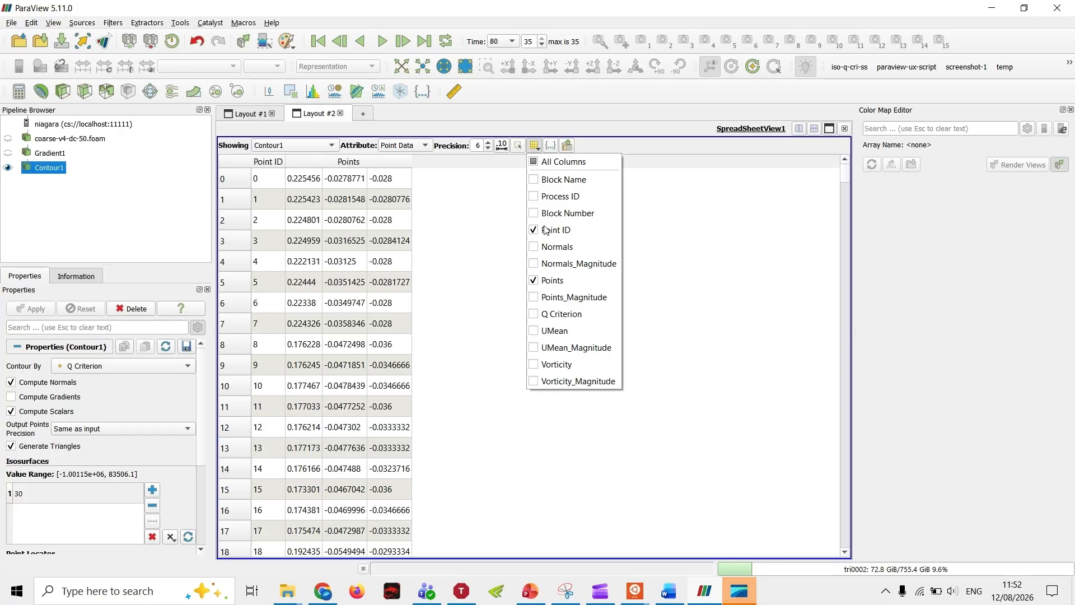
click(567, 318)
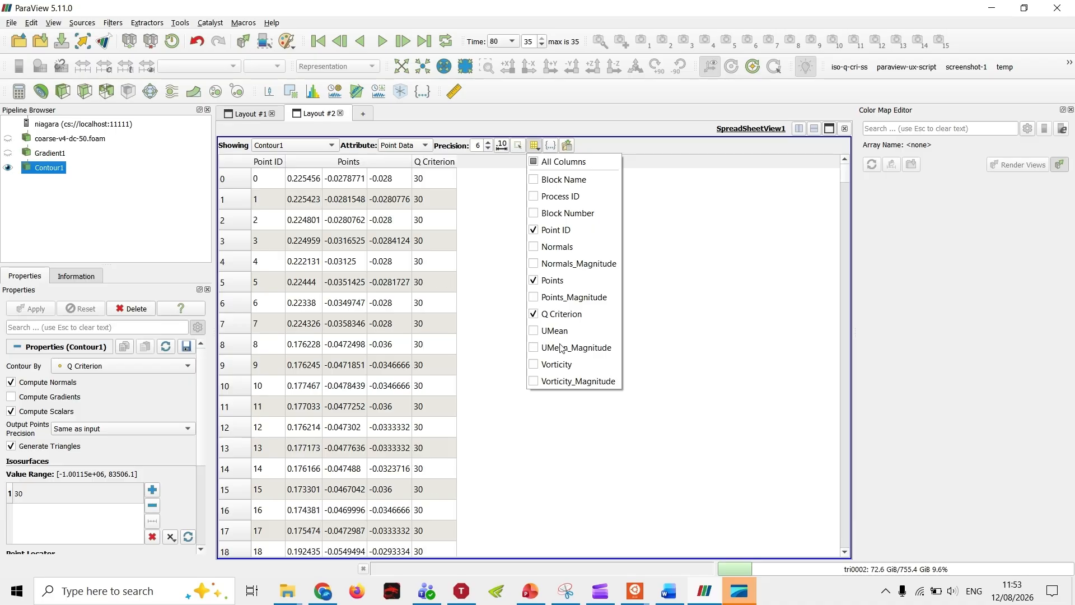
click(557, 365)
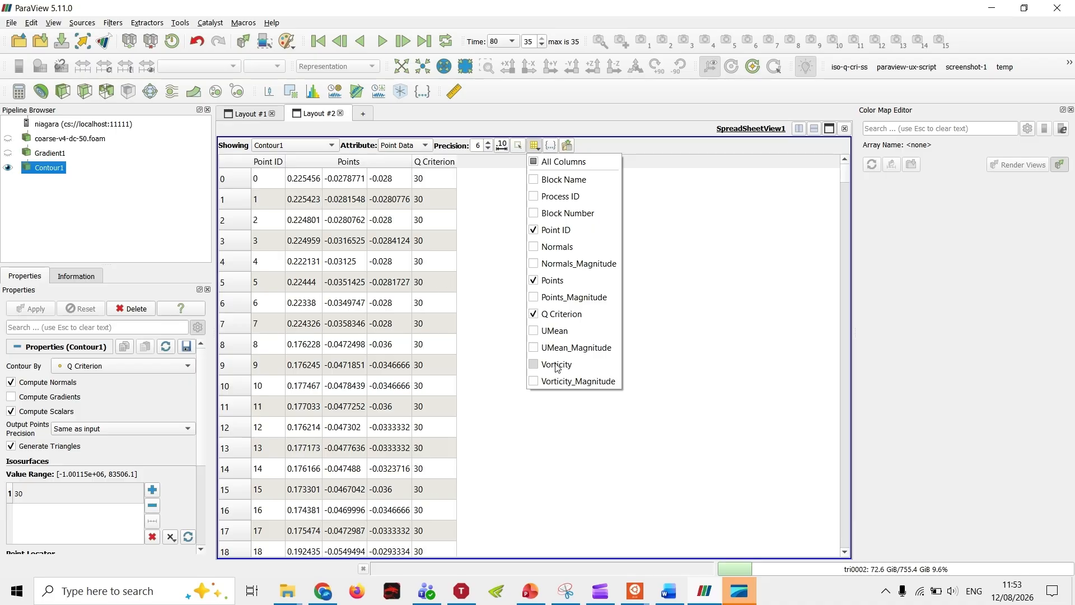
click(642, 206)
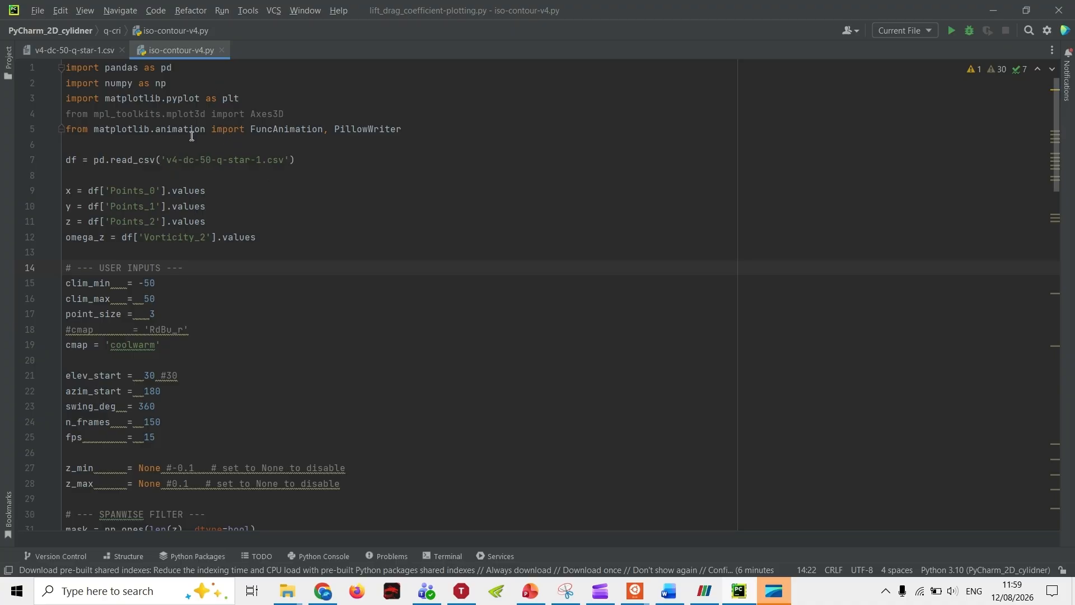
Step: In PyCharm, examine the Q Criterion, point coordinate and vorticity columns of v4-dc-50-q-star-1.csv
click(65, 57)
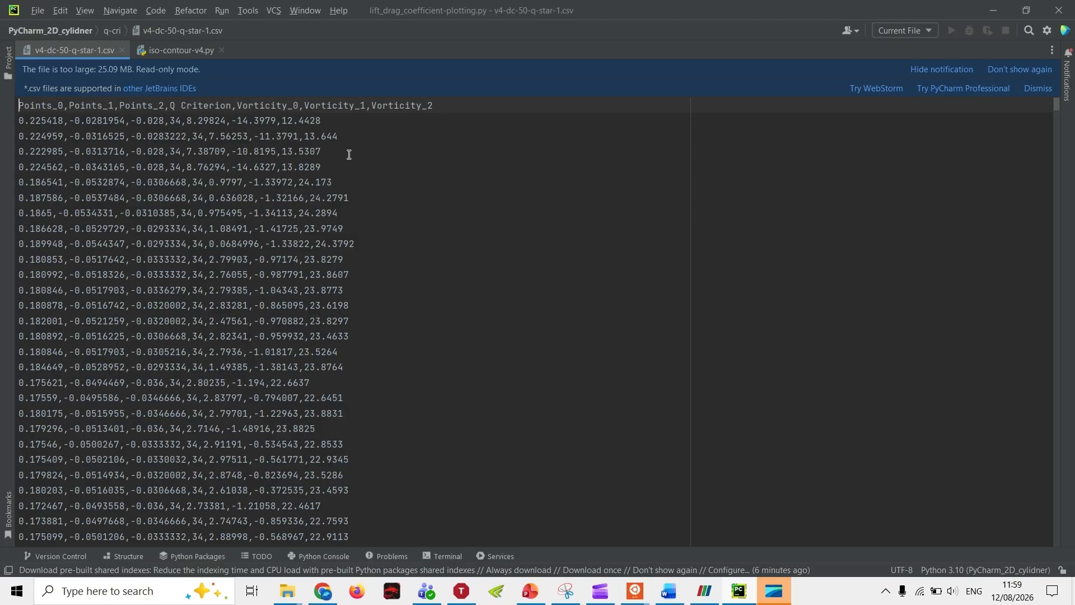
double_click(172, 120)
drag(183, 119, 170, 121)
click(201, 135)
click(178, 149)
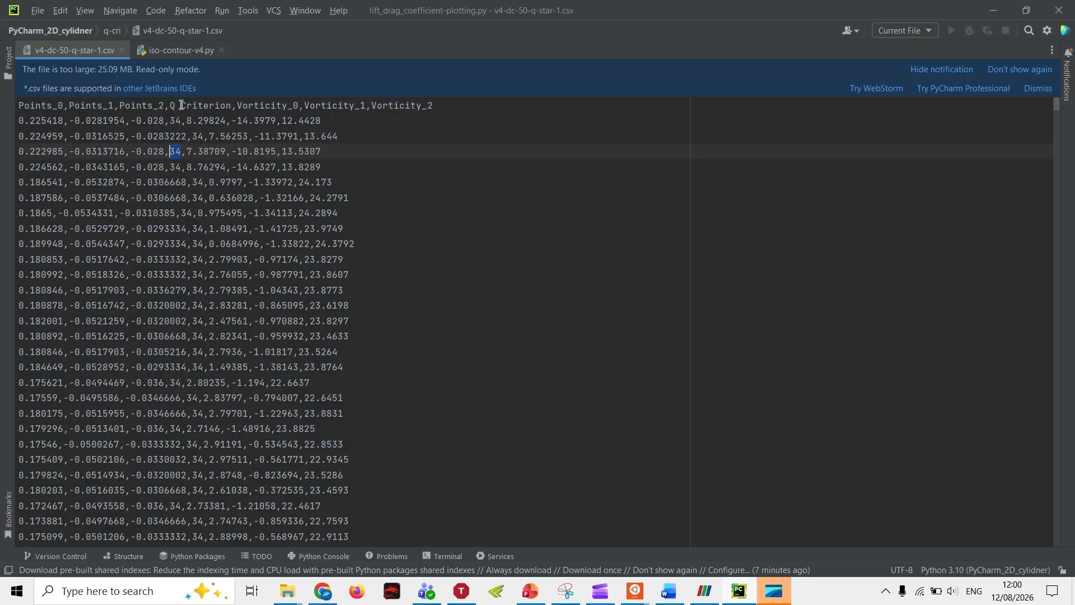
mouse_move(170, 106)
mouse_down()
mouse_move(230, 110)
mouse_move(181, 121)
mouse_up()
click(133, 126)
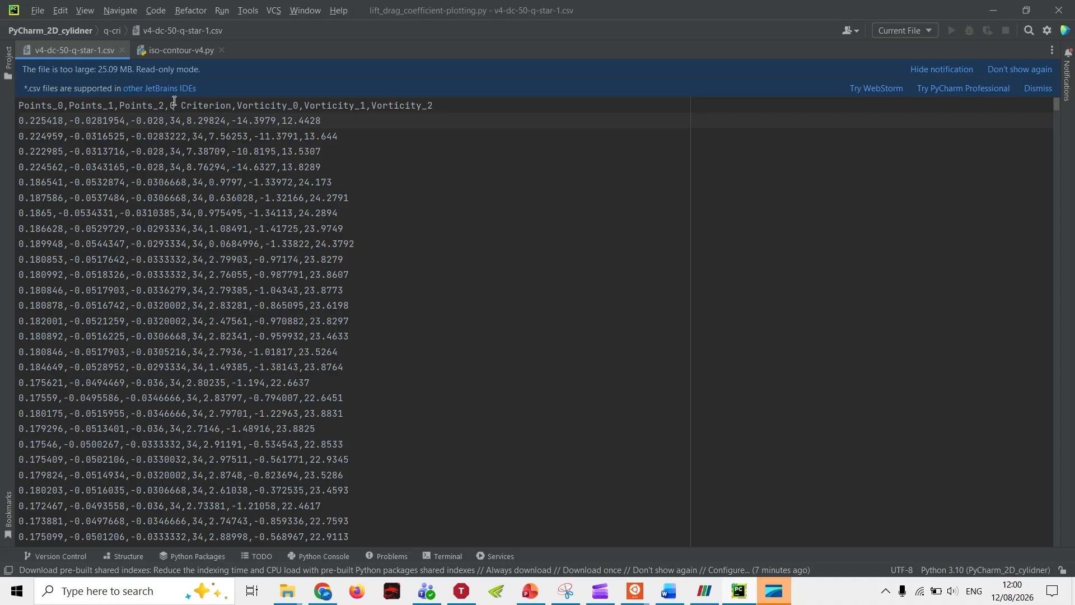
drag(165, 125, 4, 126)
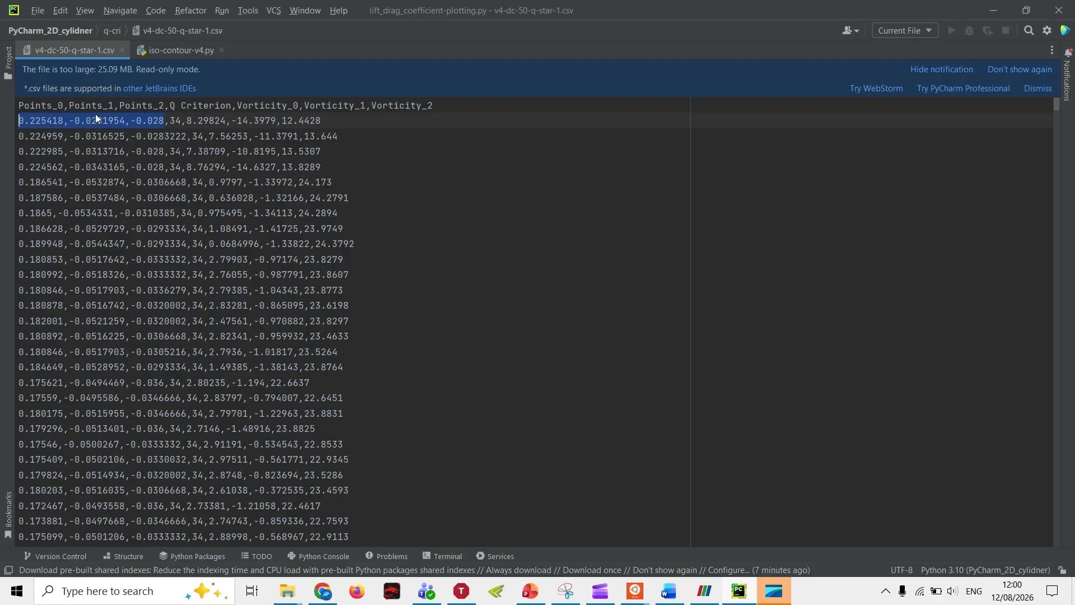
drag(341, 124, 187, 125)
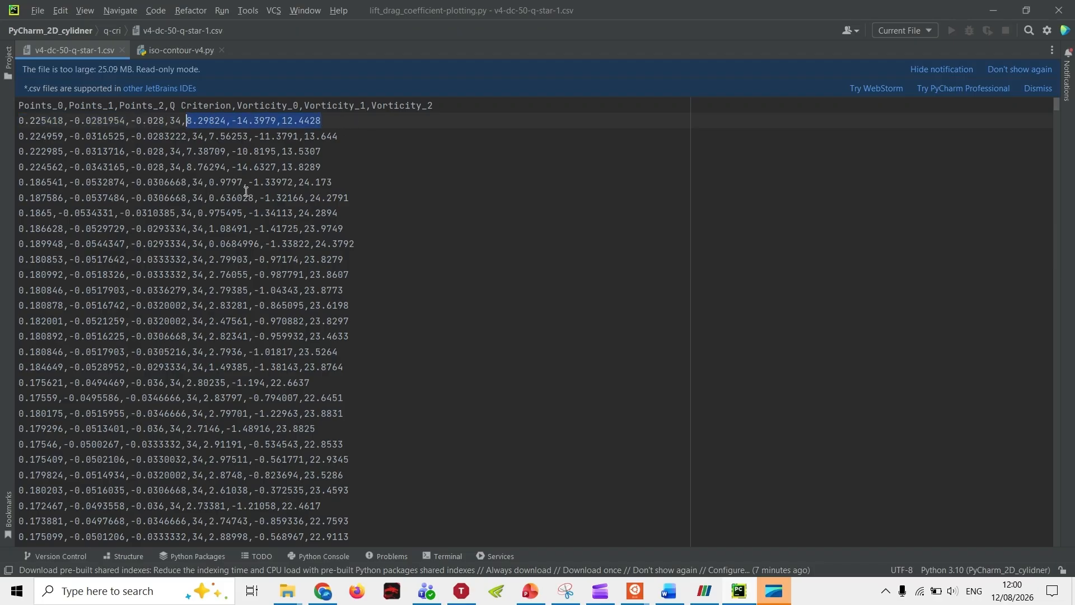
click(395, 137)
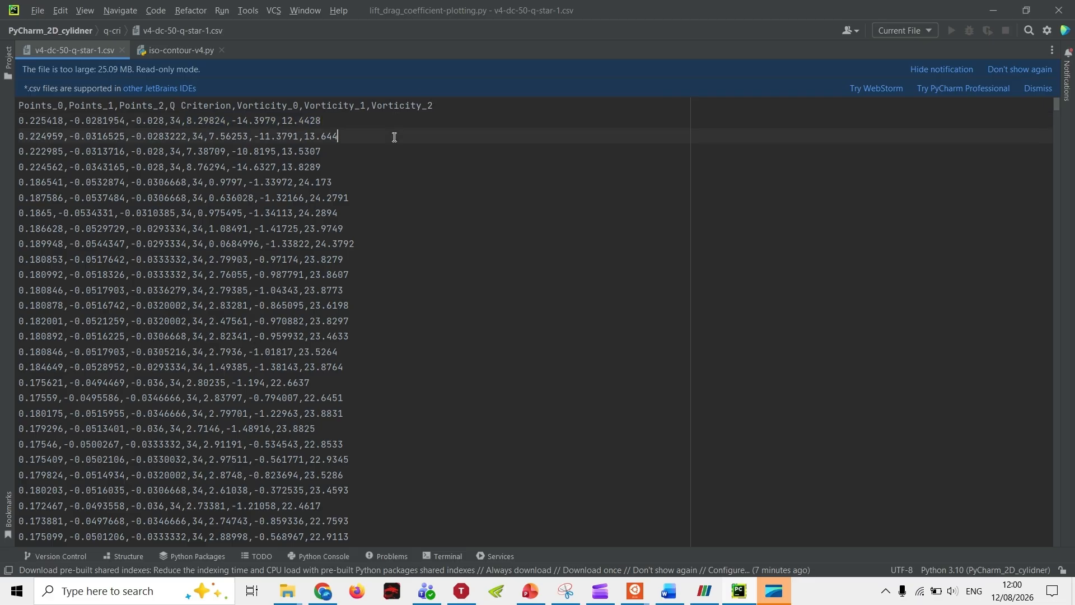
Step: Review the imports, CSV loading, coordinate and vorticity variables, and user inputs in iso-contour-v4.py
click(174, 49)
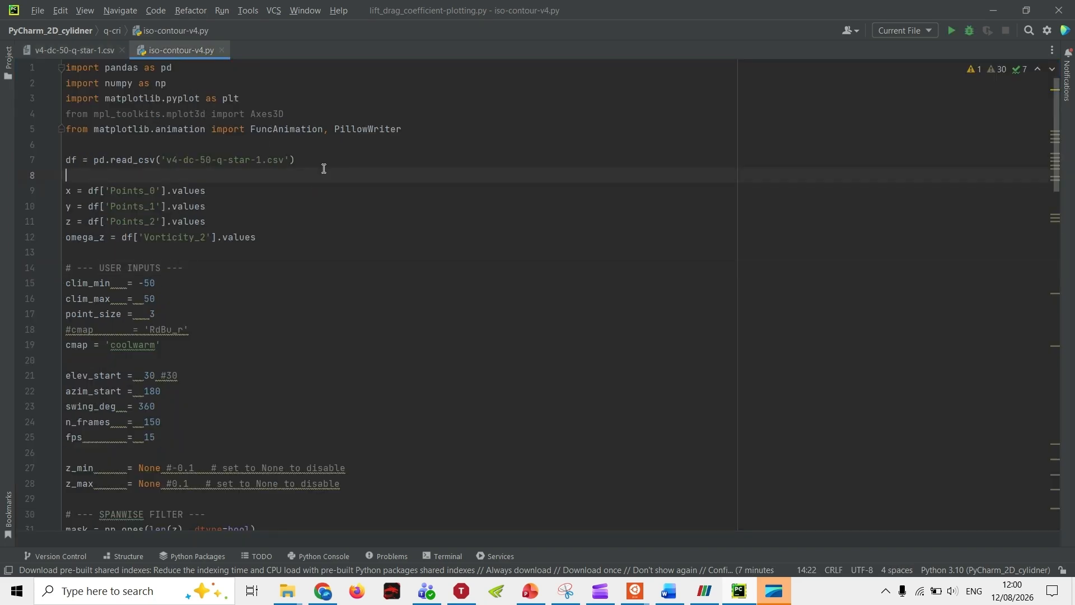
drag(324, 168, 56, 73)
click(383, 199)
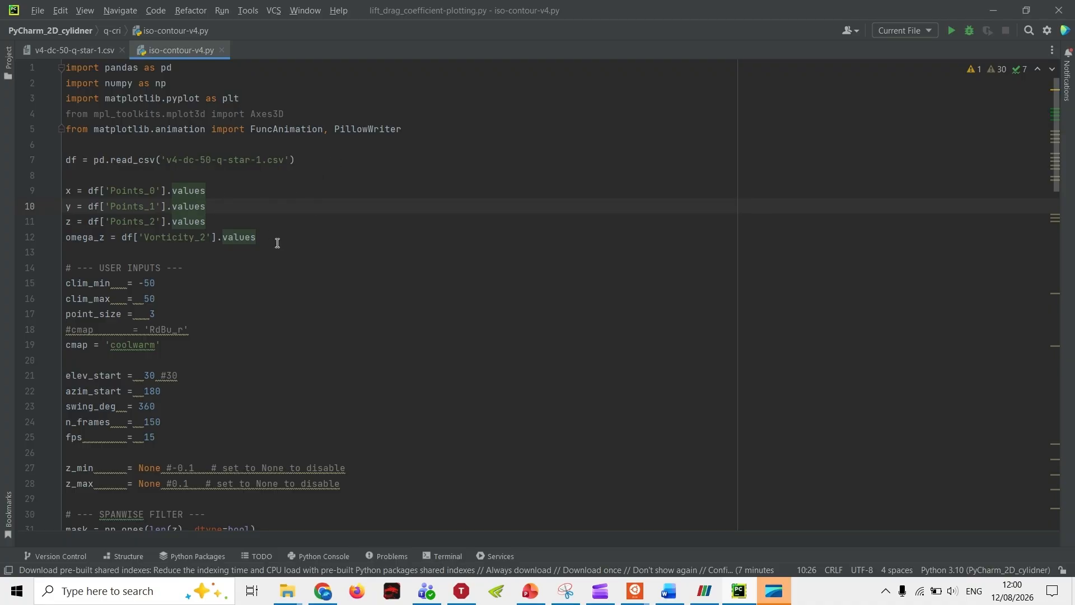
drag(277, 242, 52, 188)
click(328, 261)
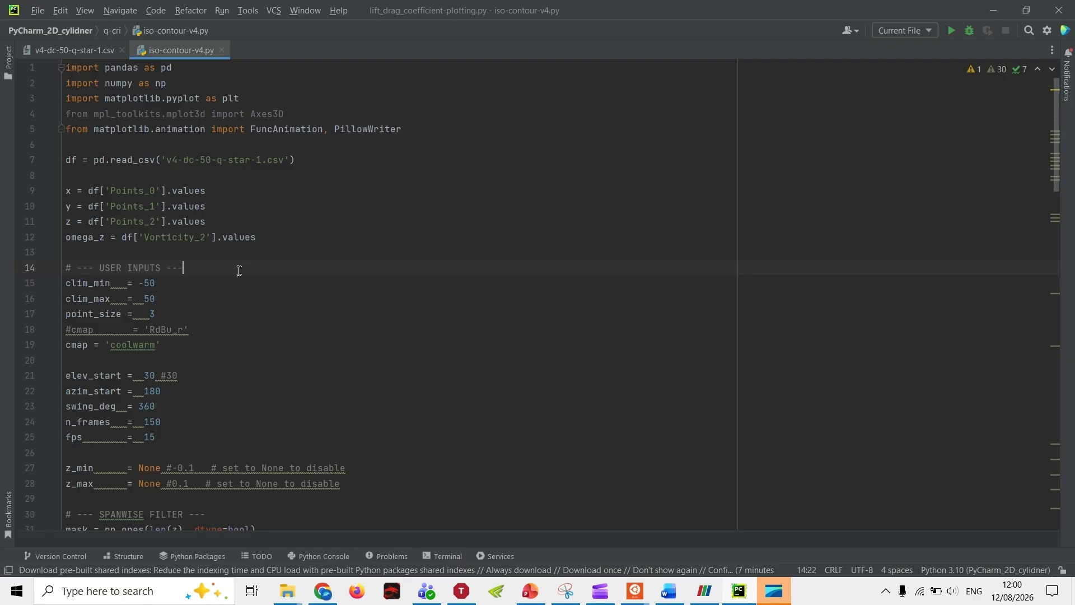
drag(82, 283, 143, 314)
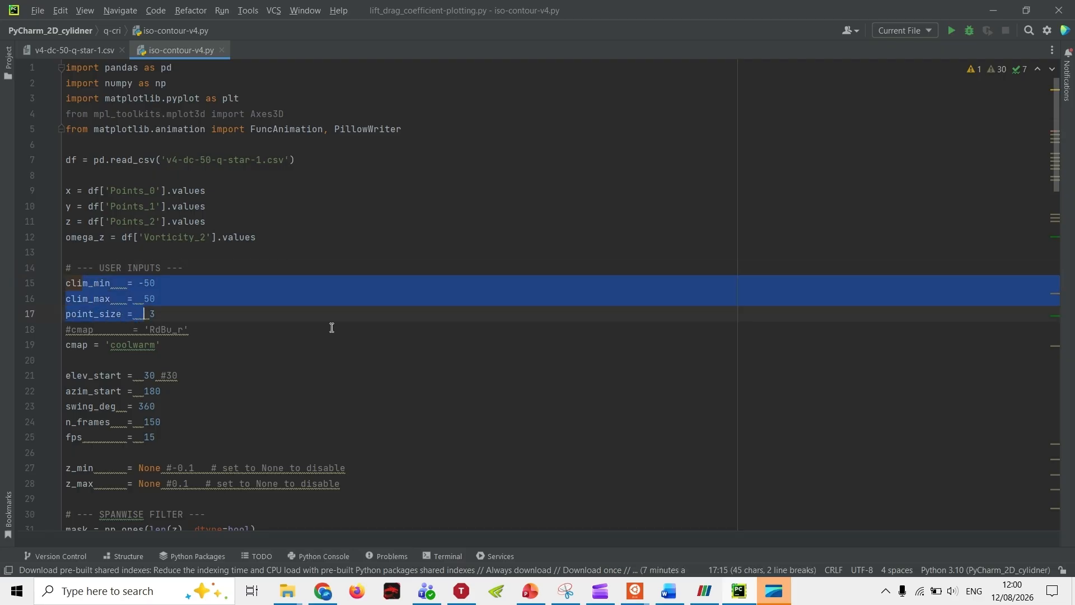
scroll(346, 328, down, 5)
scroll(313, 316, up, 4)
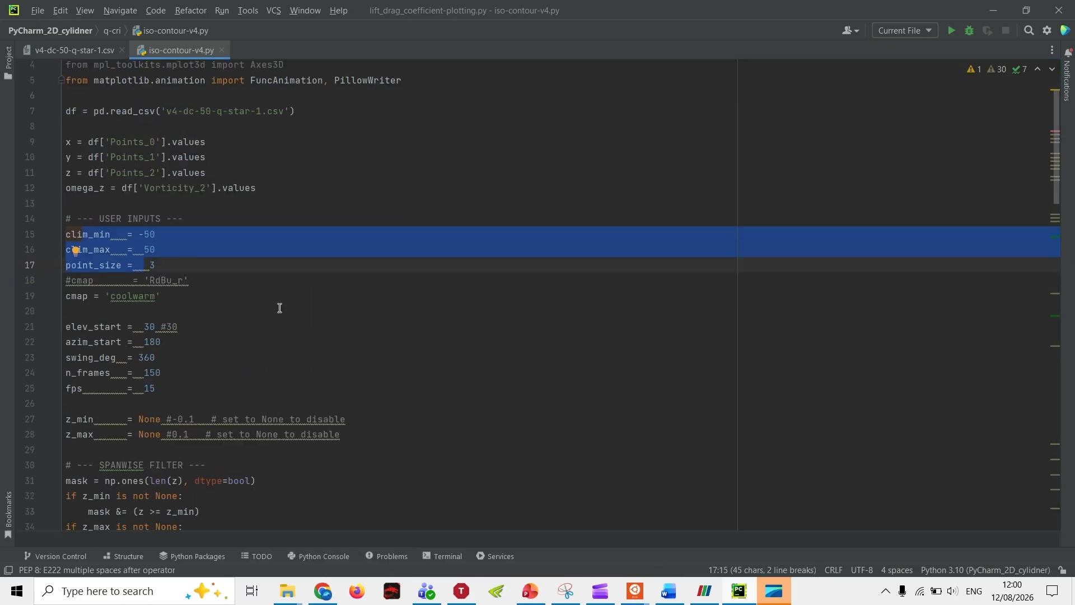
click(236, 284)
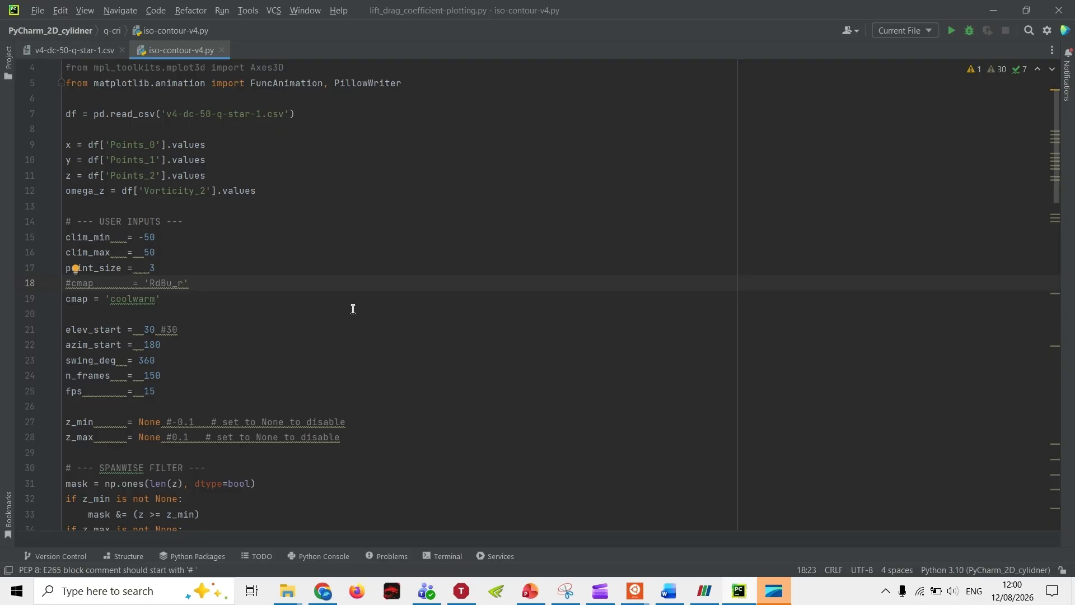
Step: Review the spanwise filter, vorticity clipping, azimuth sequence and remaining plotting code in iso-contour-v4.py
scroll(493, 335, down, 15)
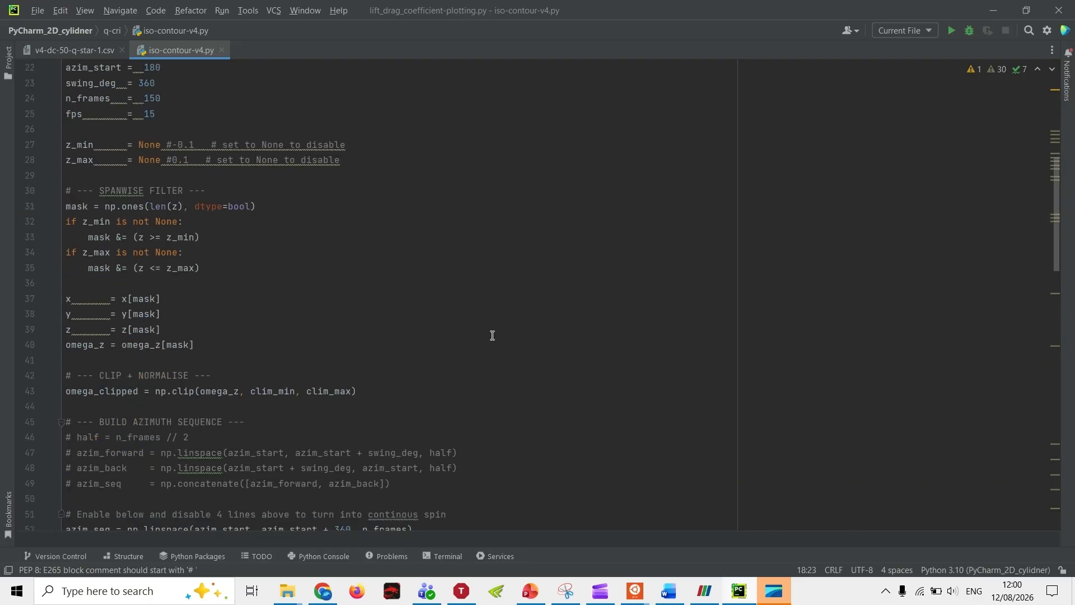
scroll(492, 335, down, 13)
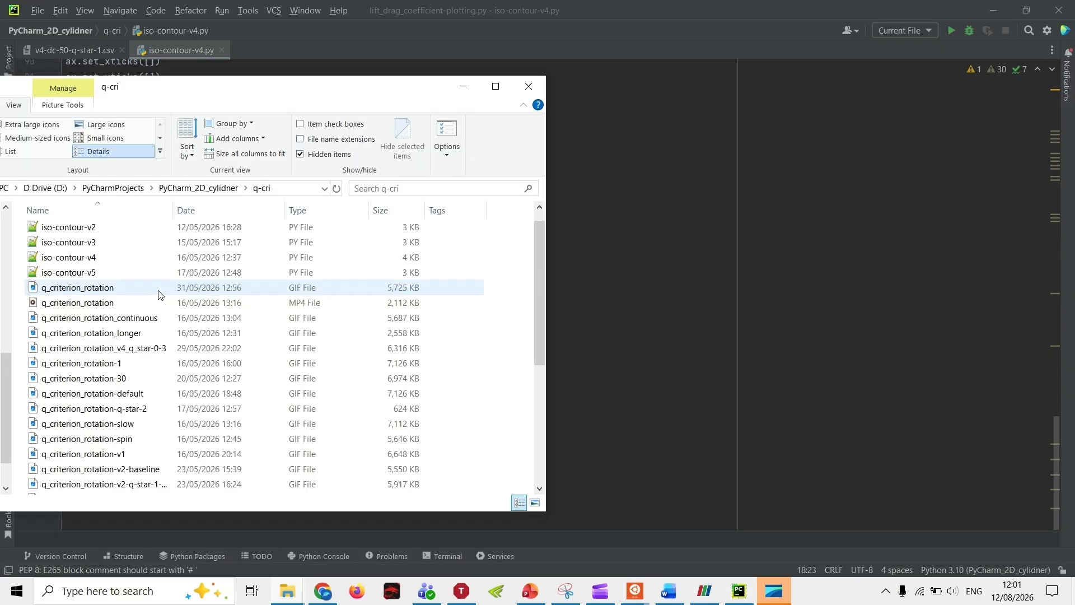
Step: In File Explorer's q-cri folder, view the q_criterion_rotation GIF animation and play the q_criterion_rotation MP4 video
click(159, 294)
ctrl+click(145, 309)
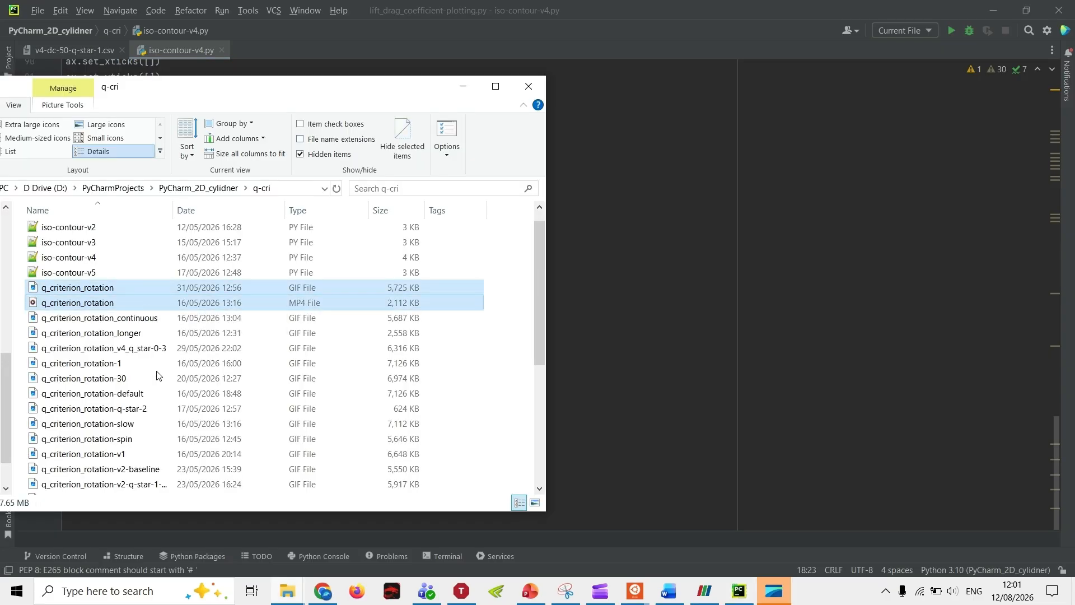
click(495, 311)
double_click(179, 291)
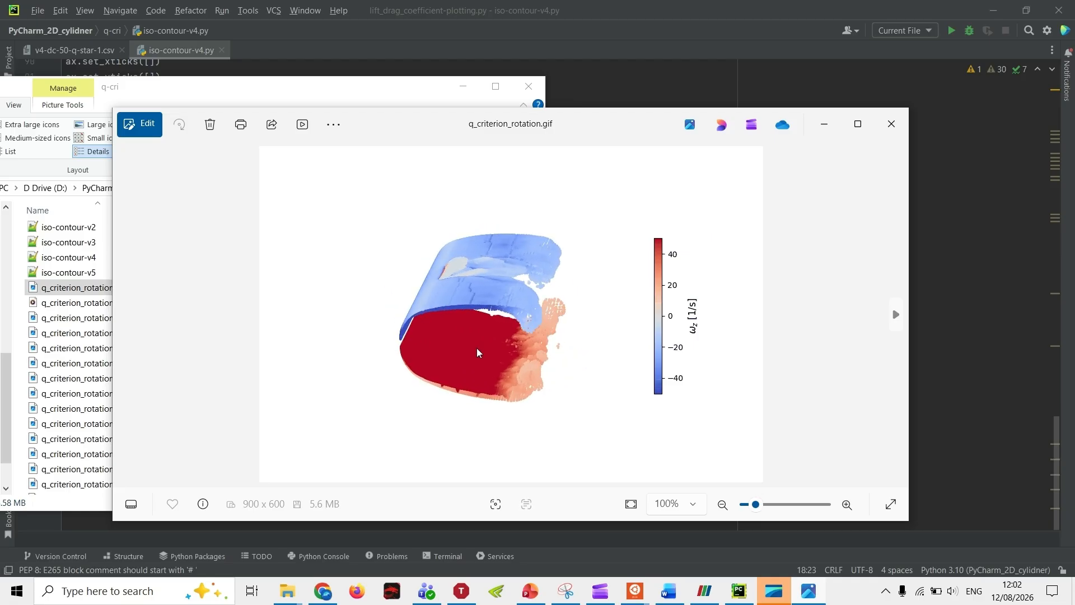
click(893, 120)
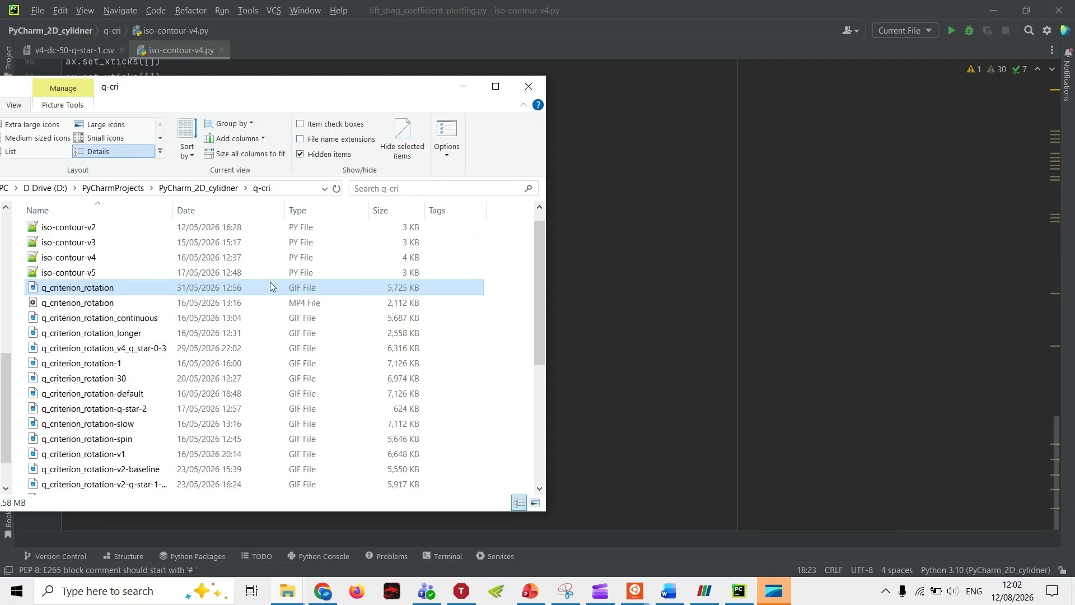
double_click(197, 302)
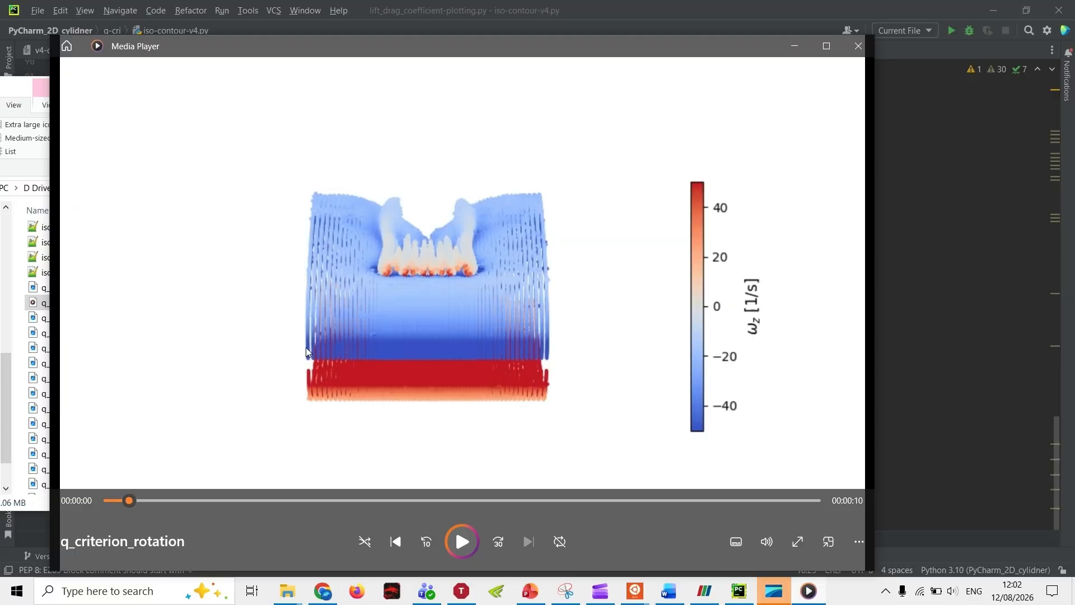
click(462, 542)
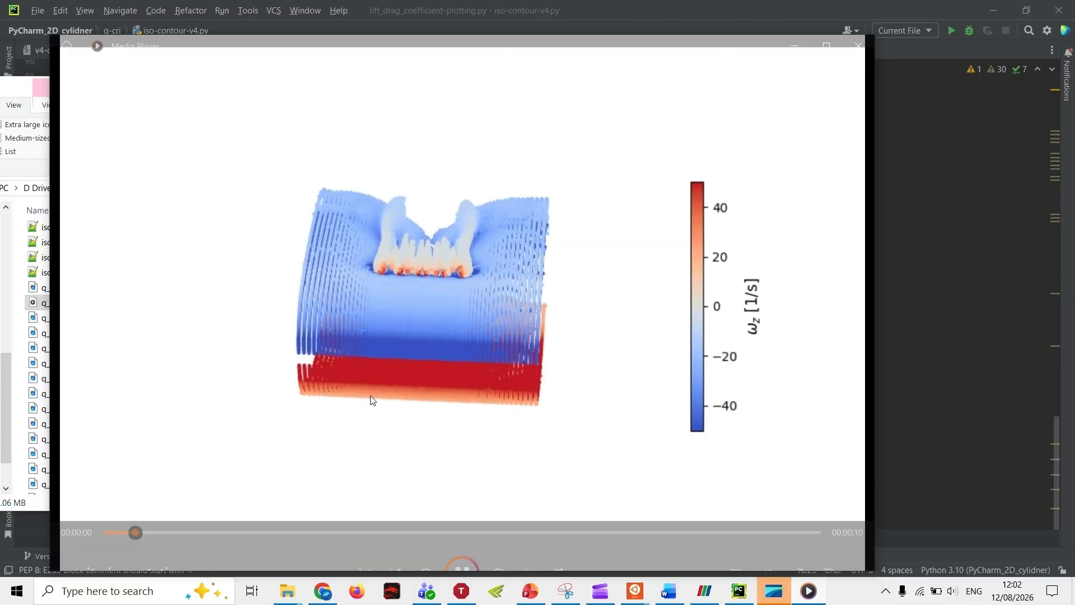